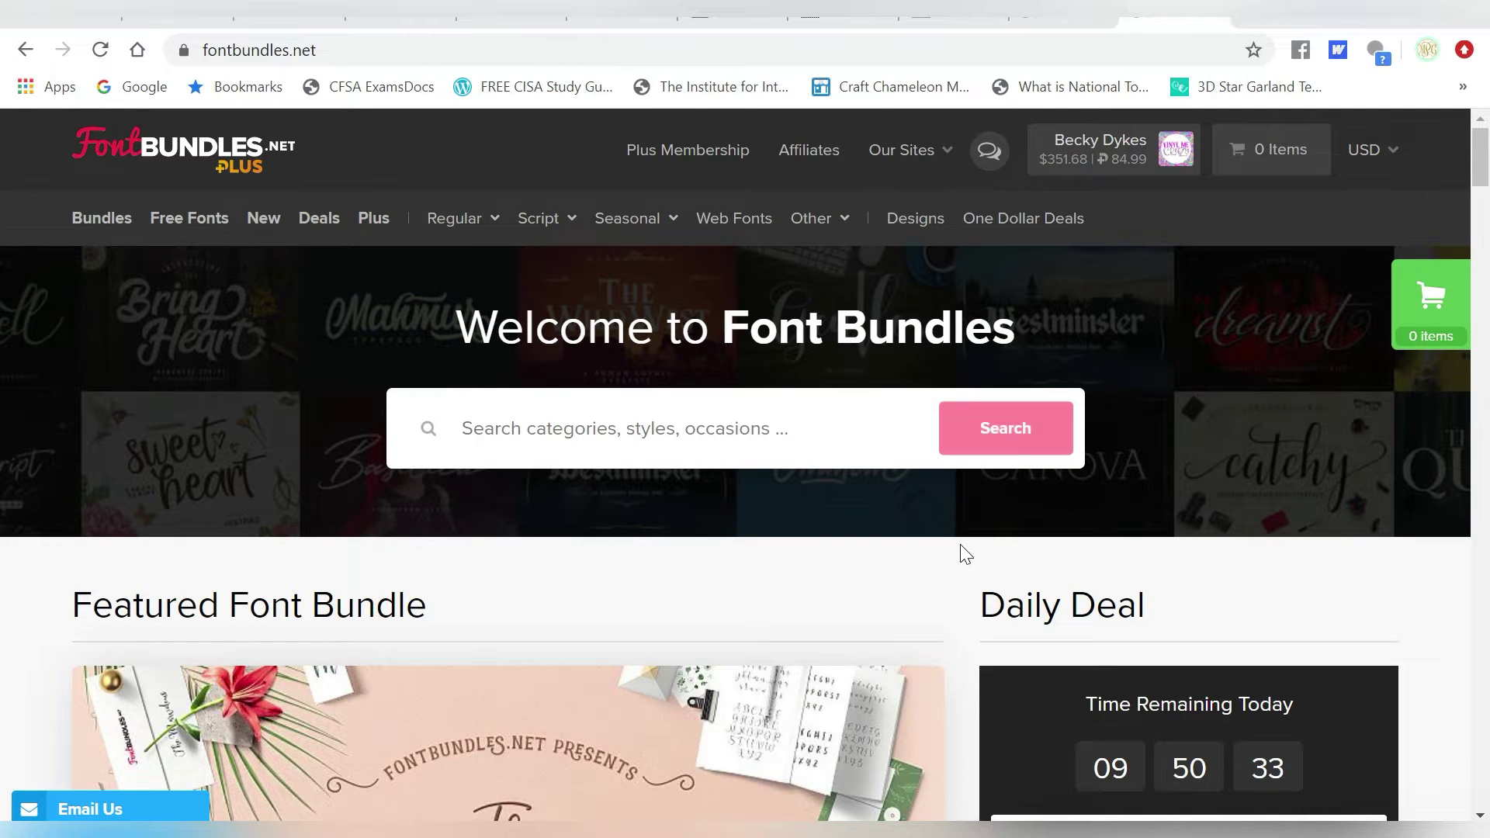
Step: Search the Font Bundles catalogue for 'dingbat font'
left_click(718, 419)
type("dingbat f")
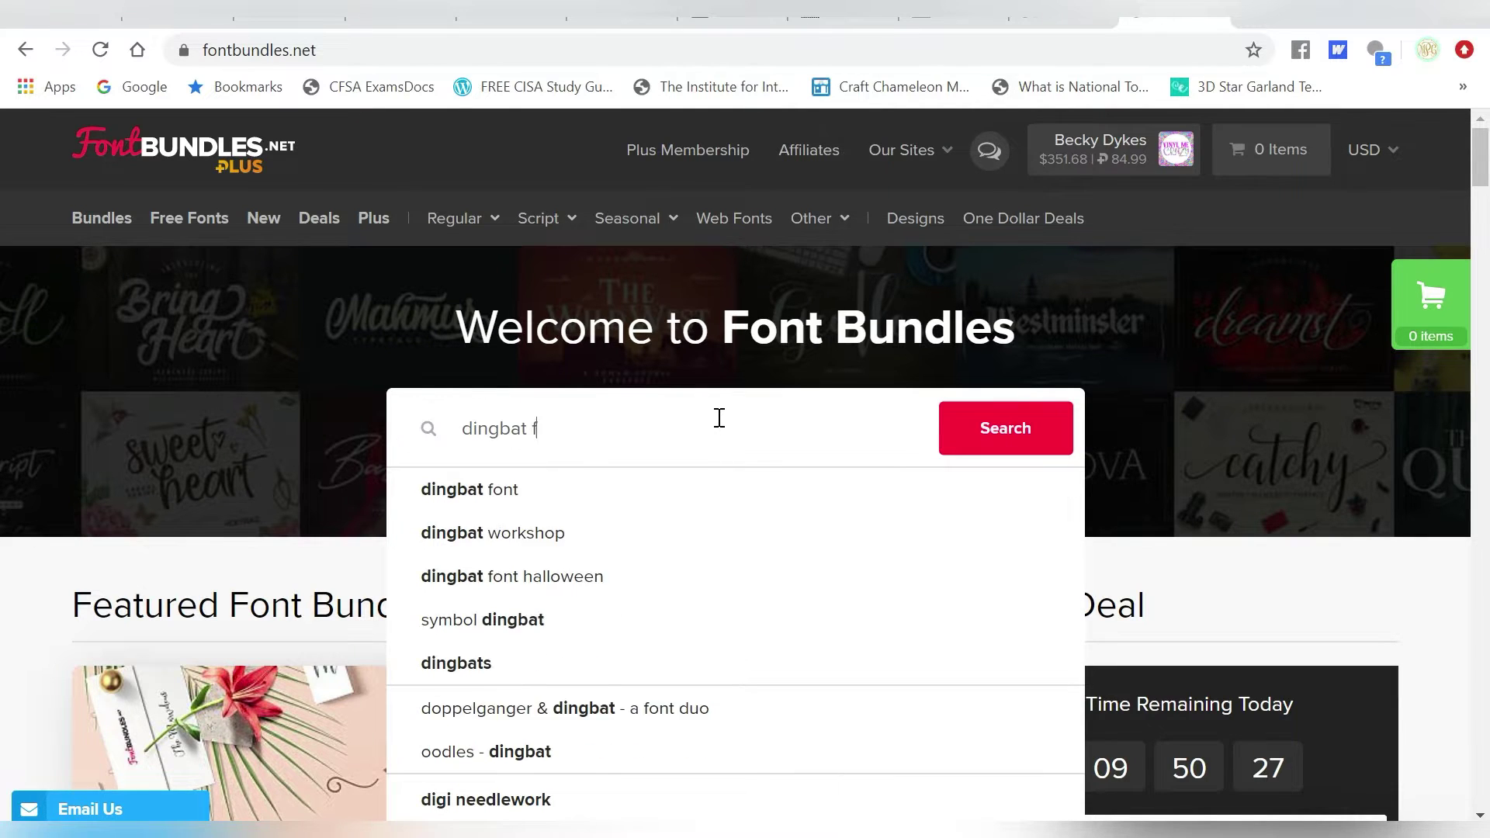
type("ont")
key("Return")
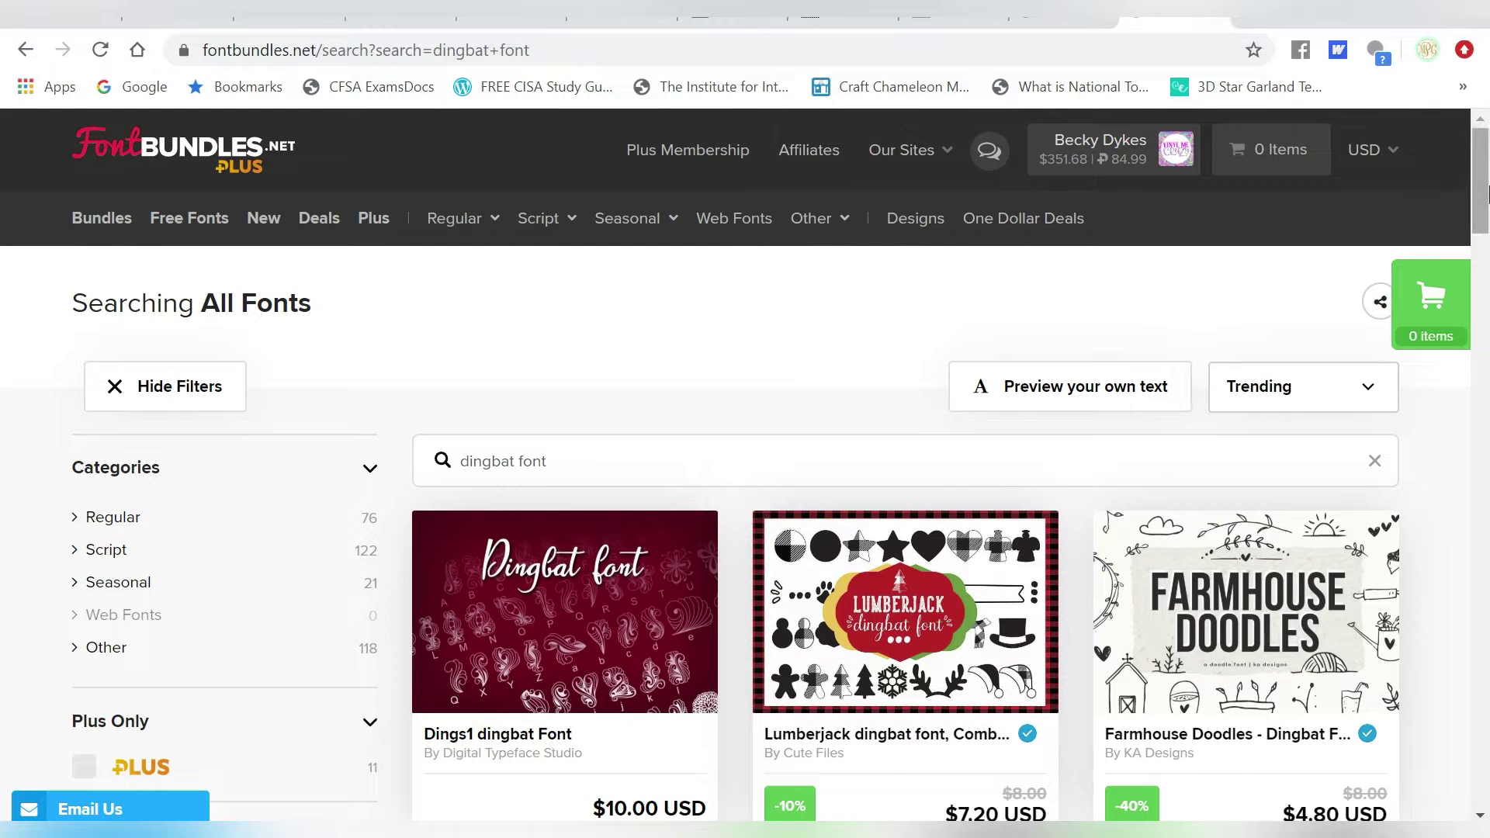
Step: Scroll down through the first page of dingbat font results
left_click_drag(1487, 183, 1487, 209)
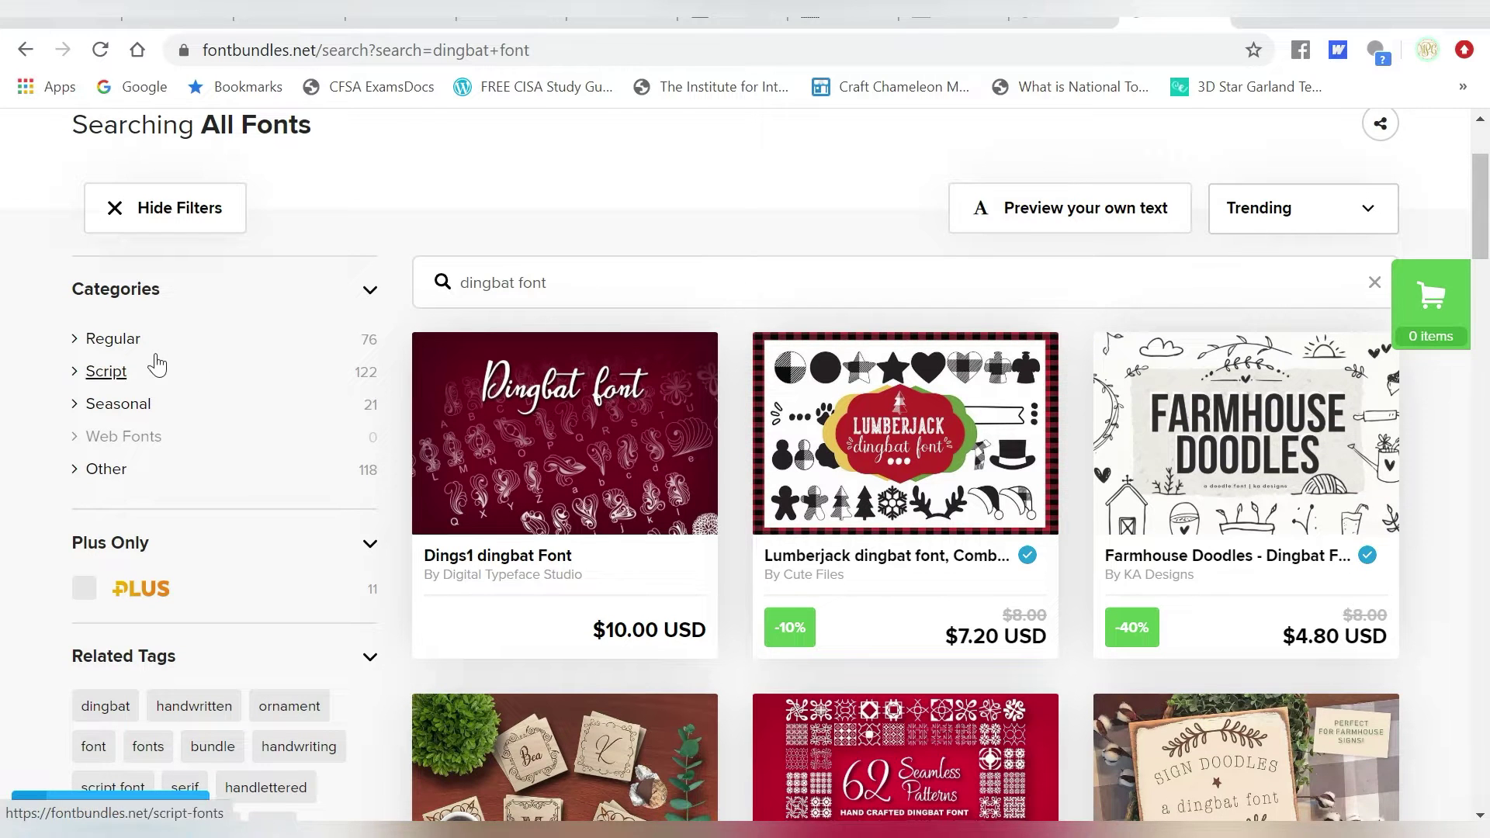
mouse_move(941, 425)
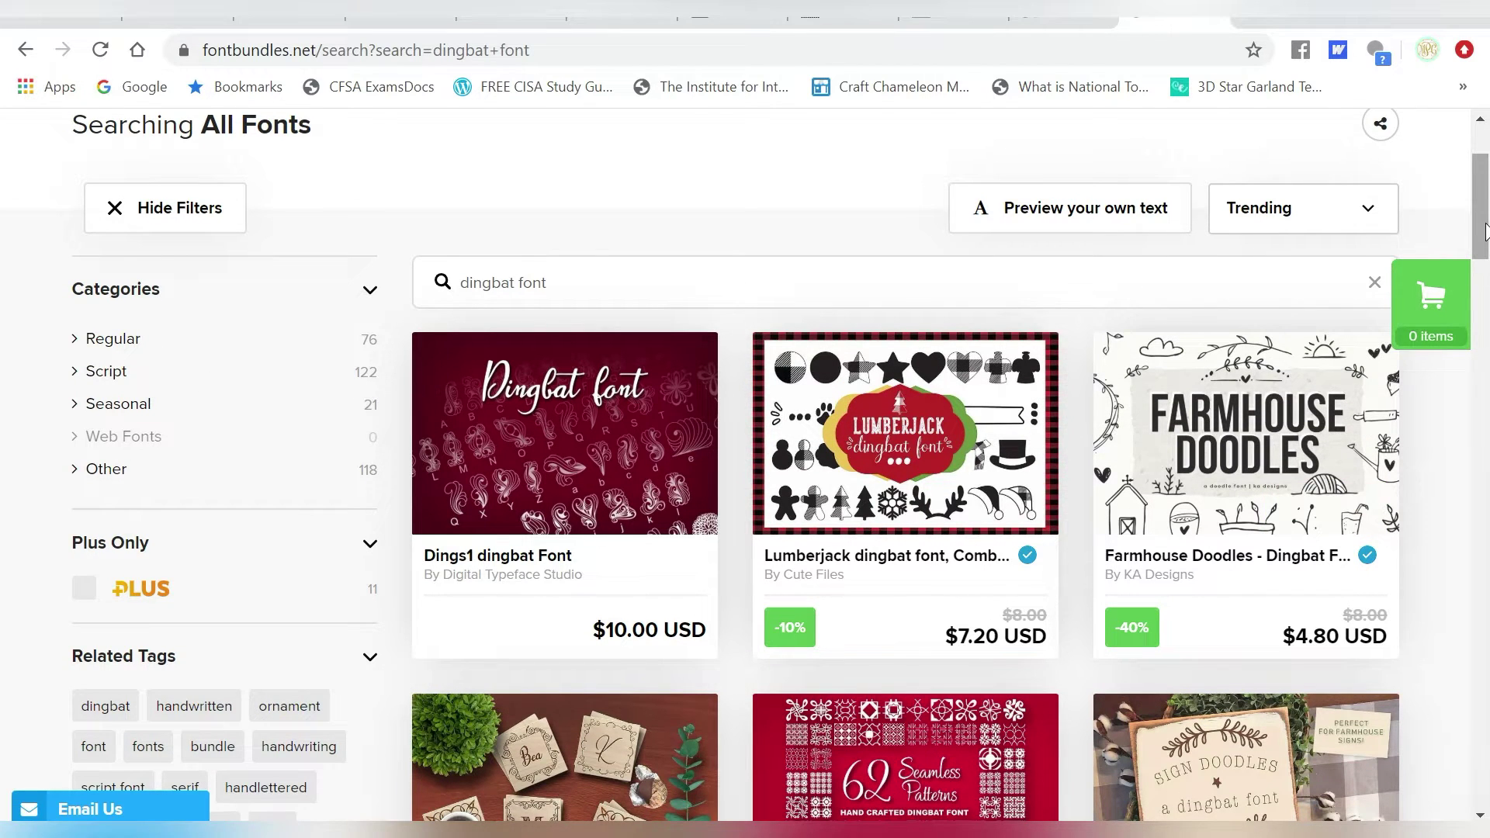
left_click_drag(1486, 237, 1476, 435)
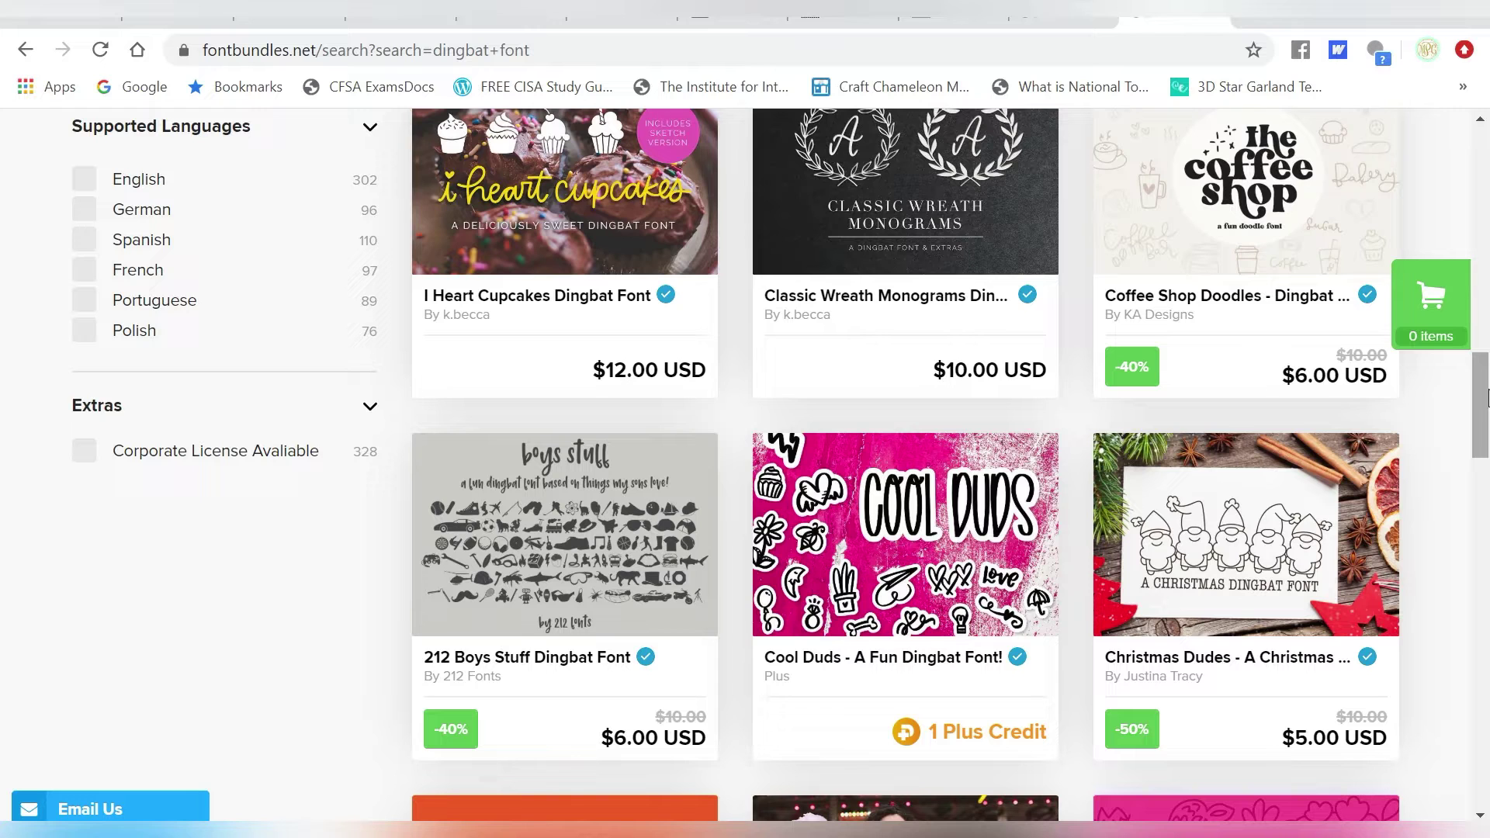
left_click_drag(1483, 388, 1477, 467)
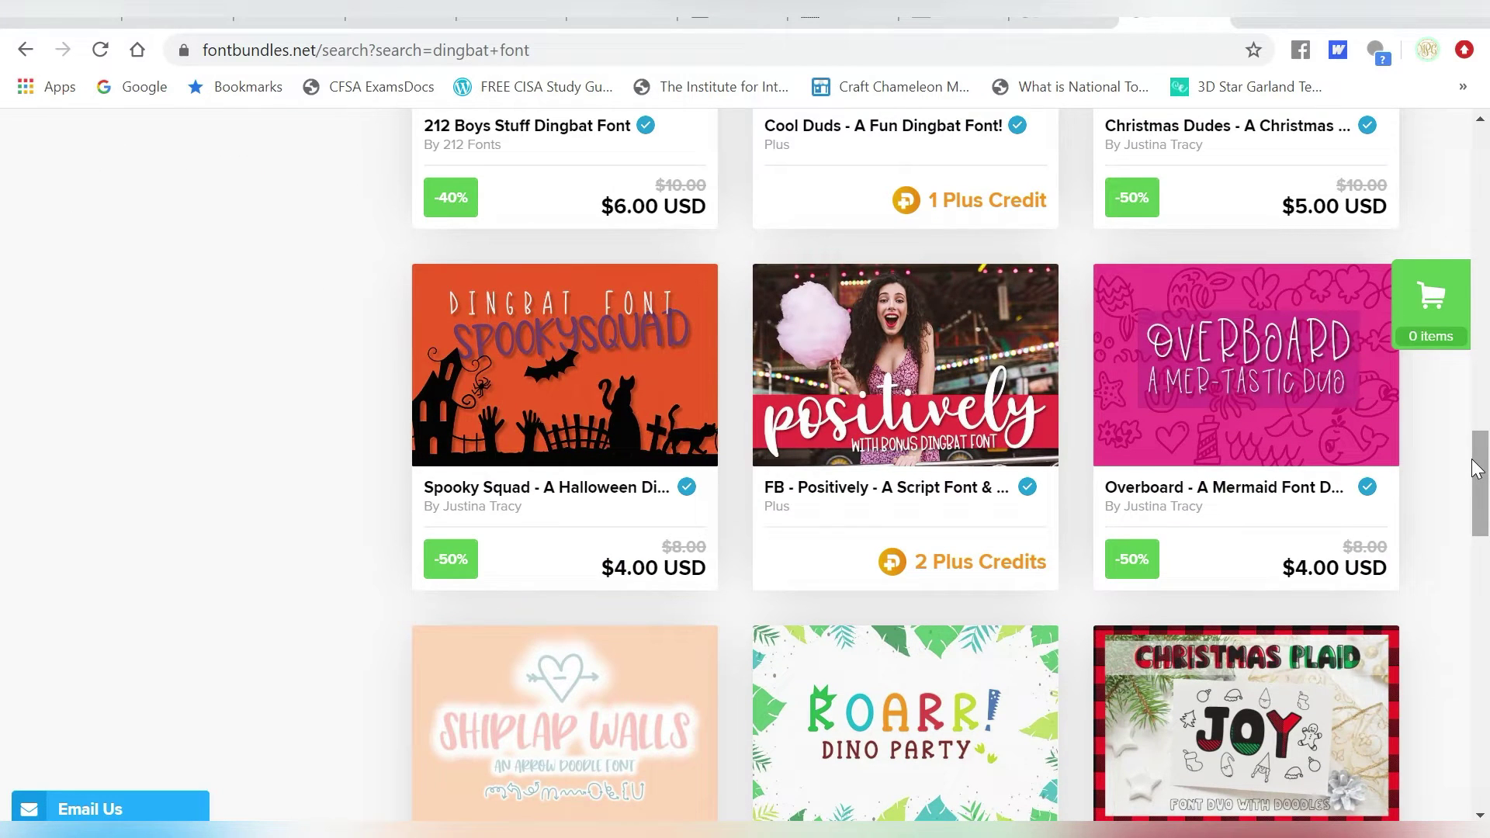
left_click_drag(1481, 456, 1481, 459)
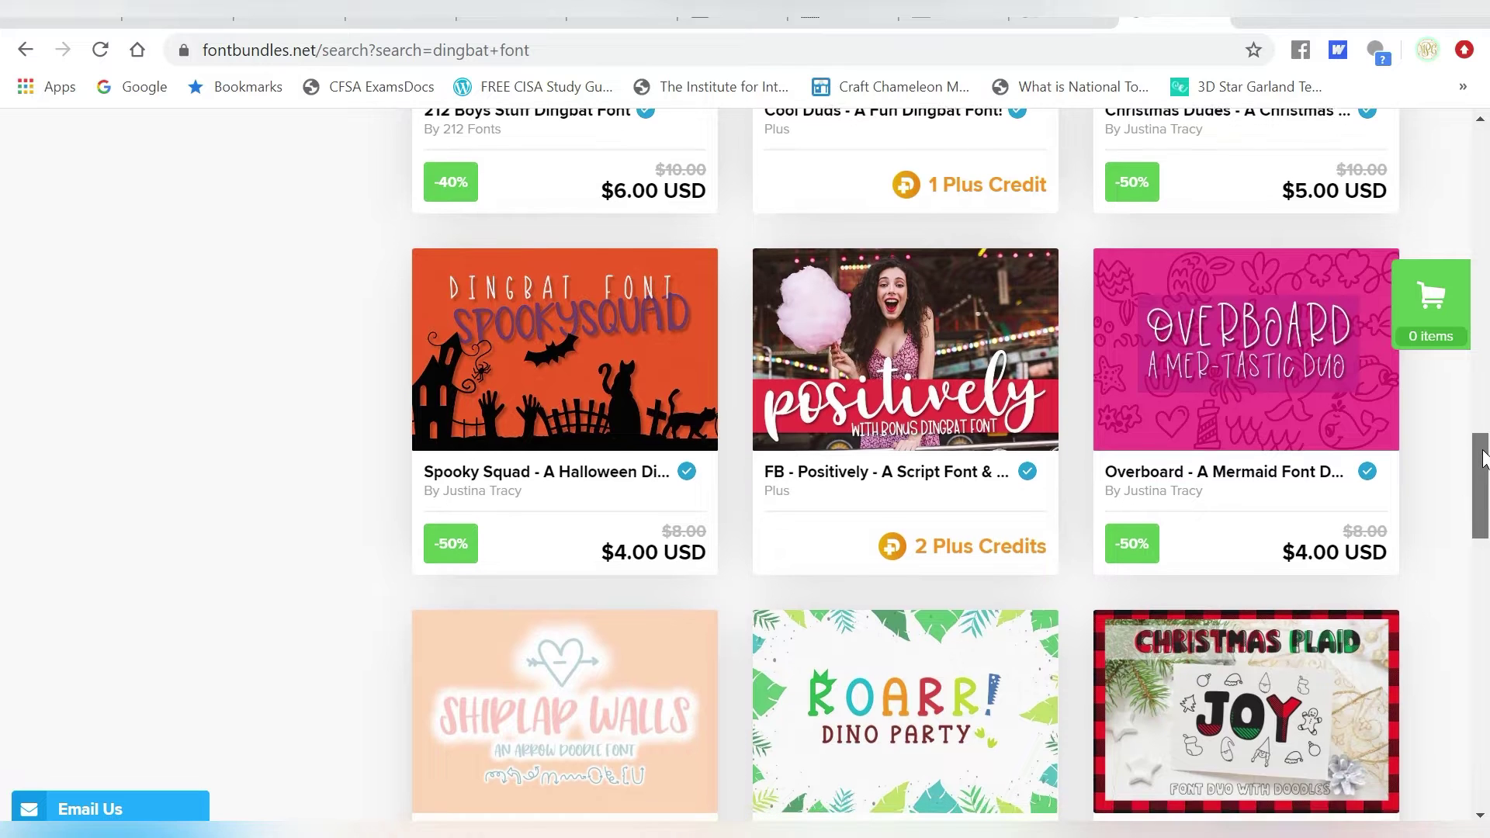
mouse_move(1226, 415)
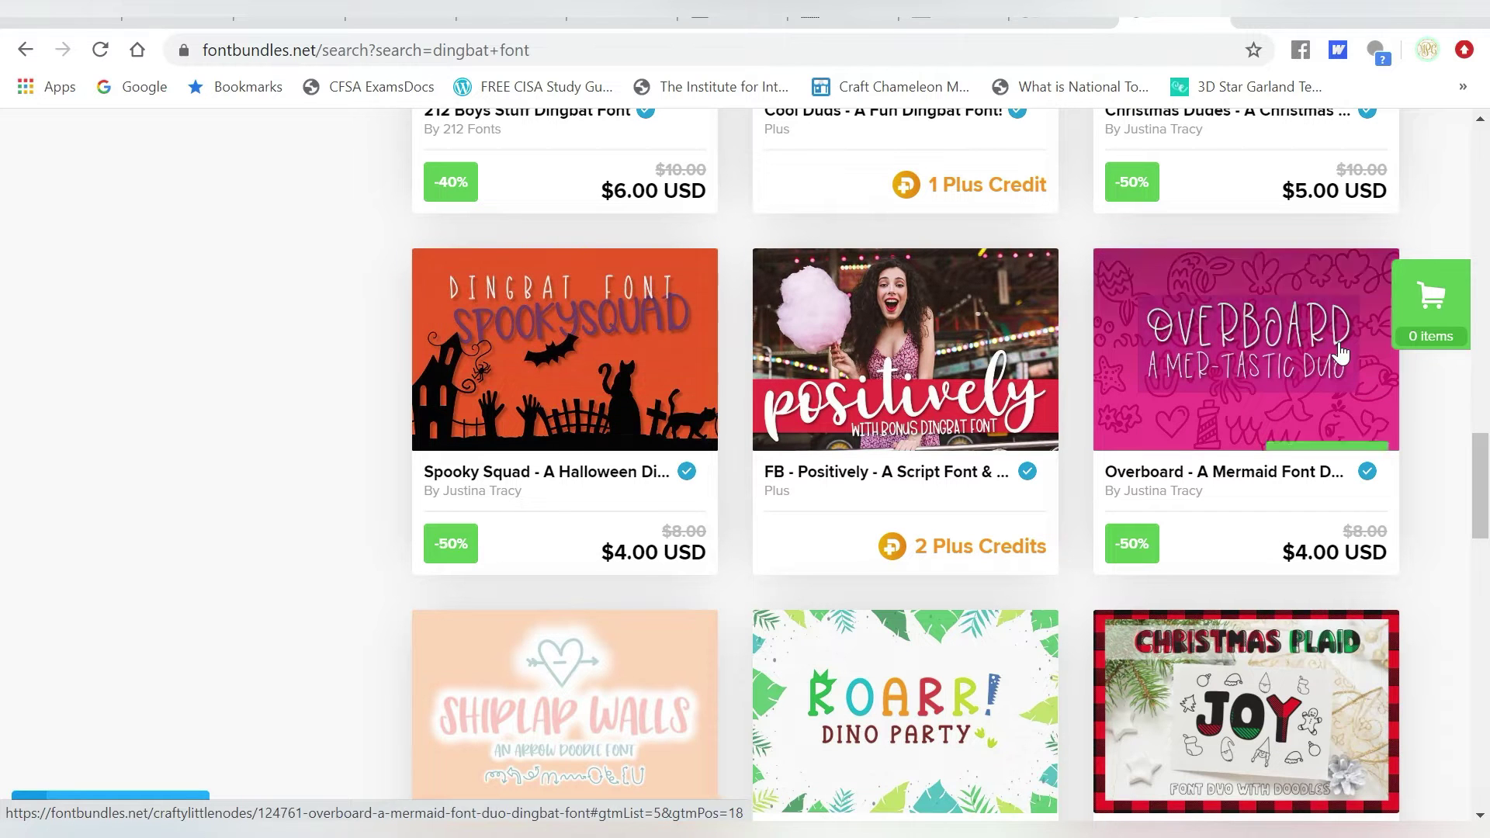
left_click_drag(1484, 465, 1482, 566)
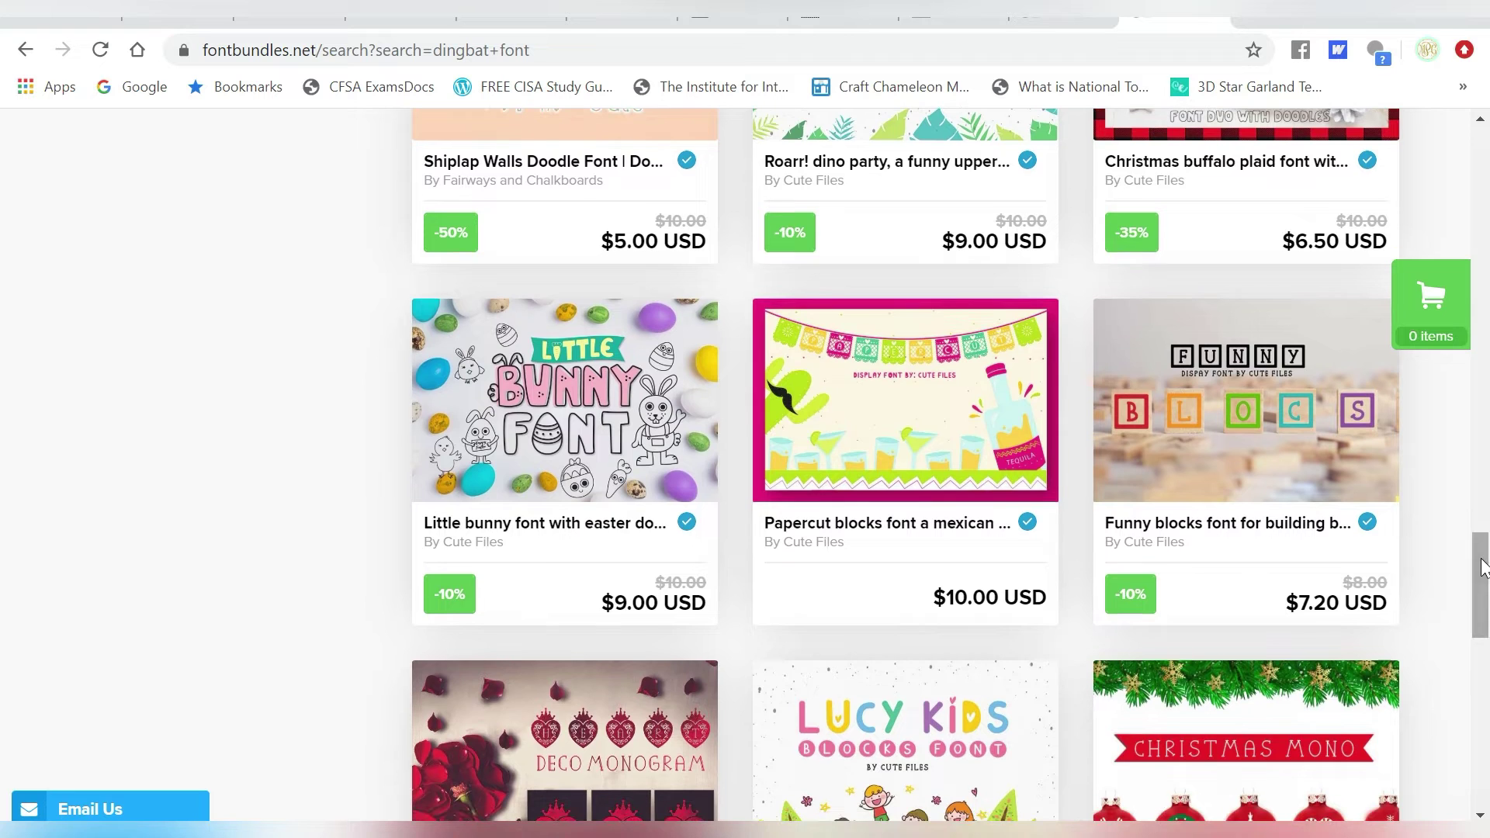
left_click_drag(1481, 566, 1481, 667)
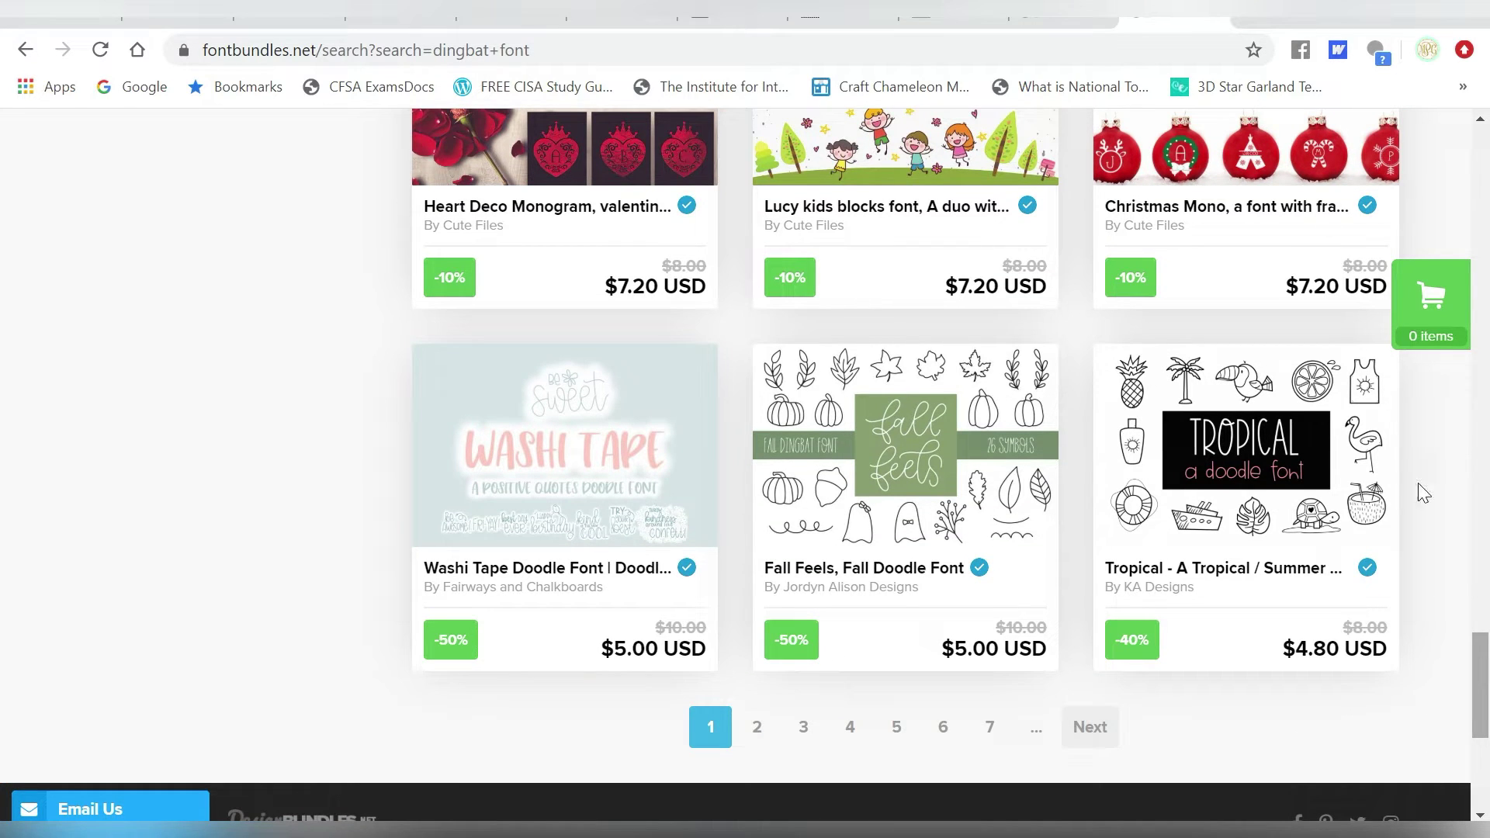
Step: Add the Glue Gun font duo to the cart from its product page
left_click(1063, 15)
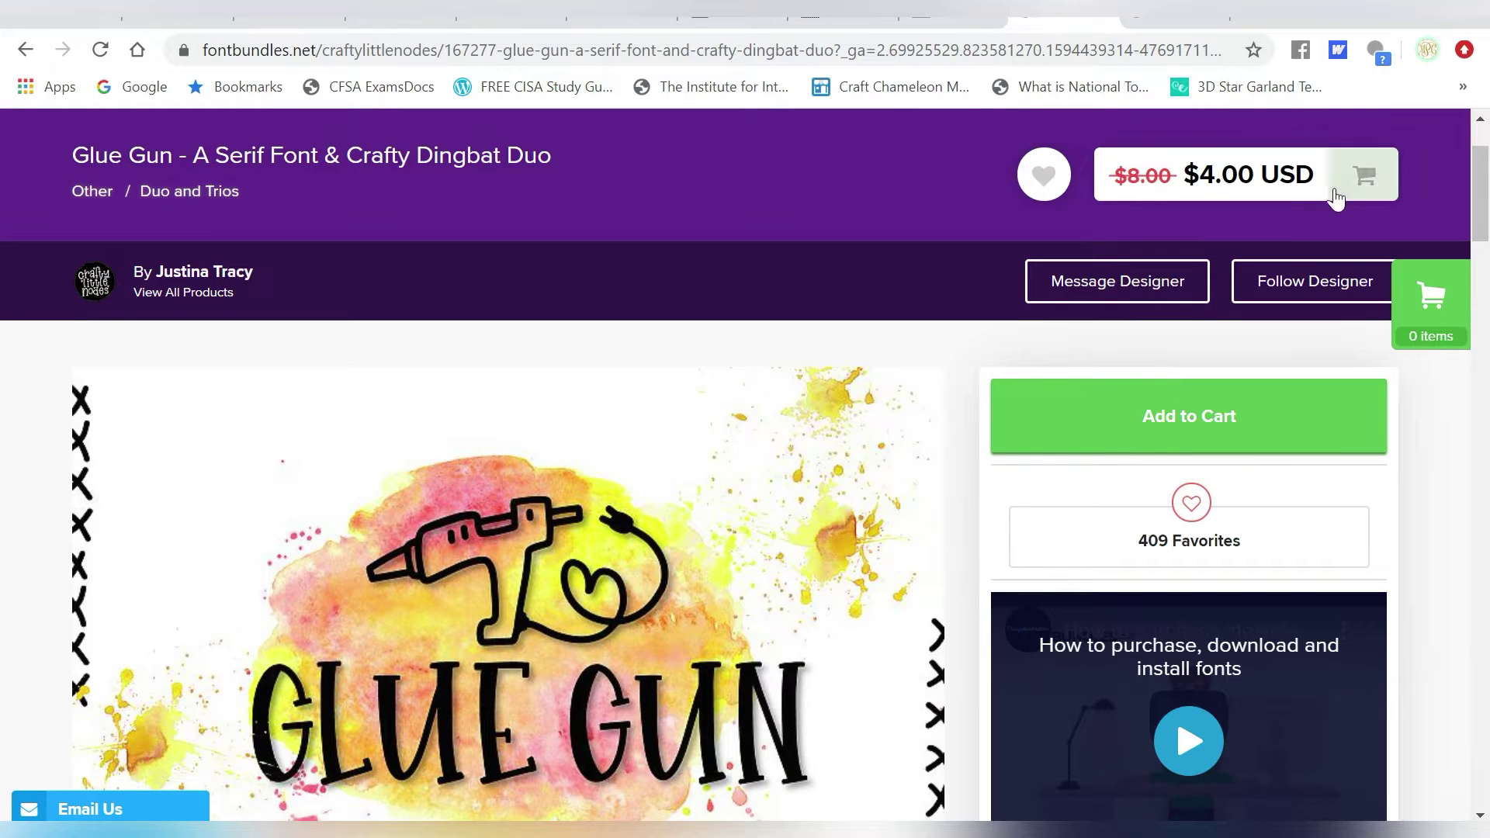
left_click_drag(1482, 171, 1484, 193)
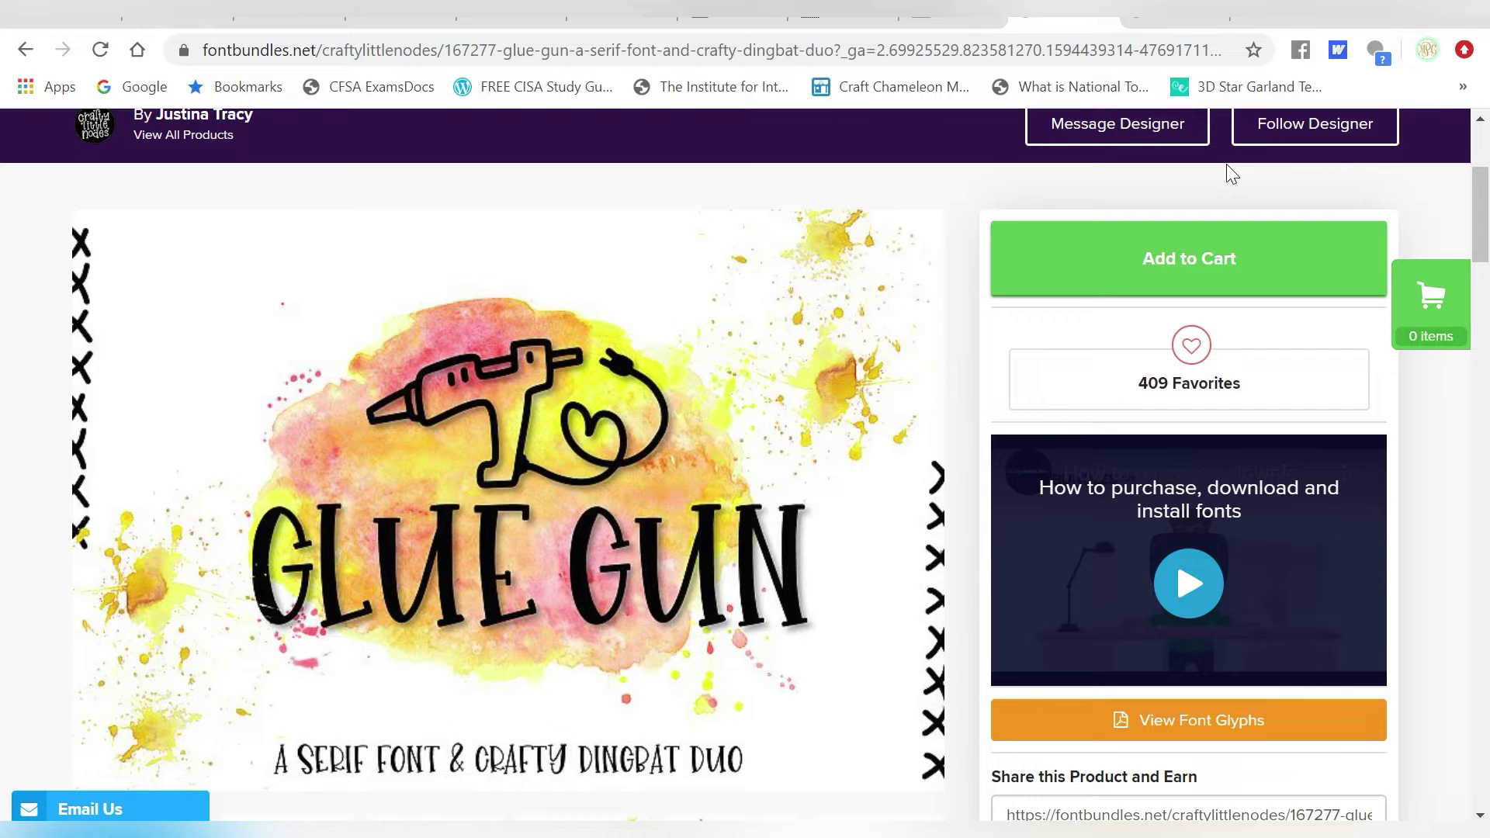
left_click(1198, 256)
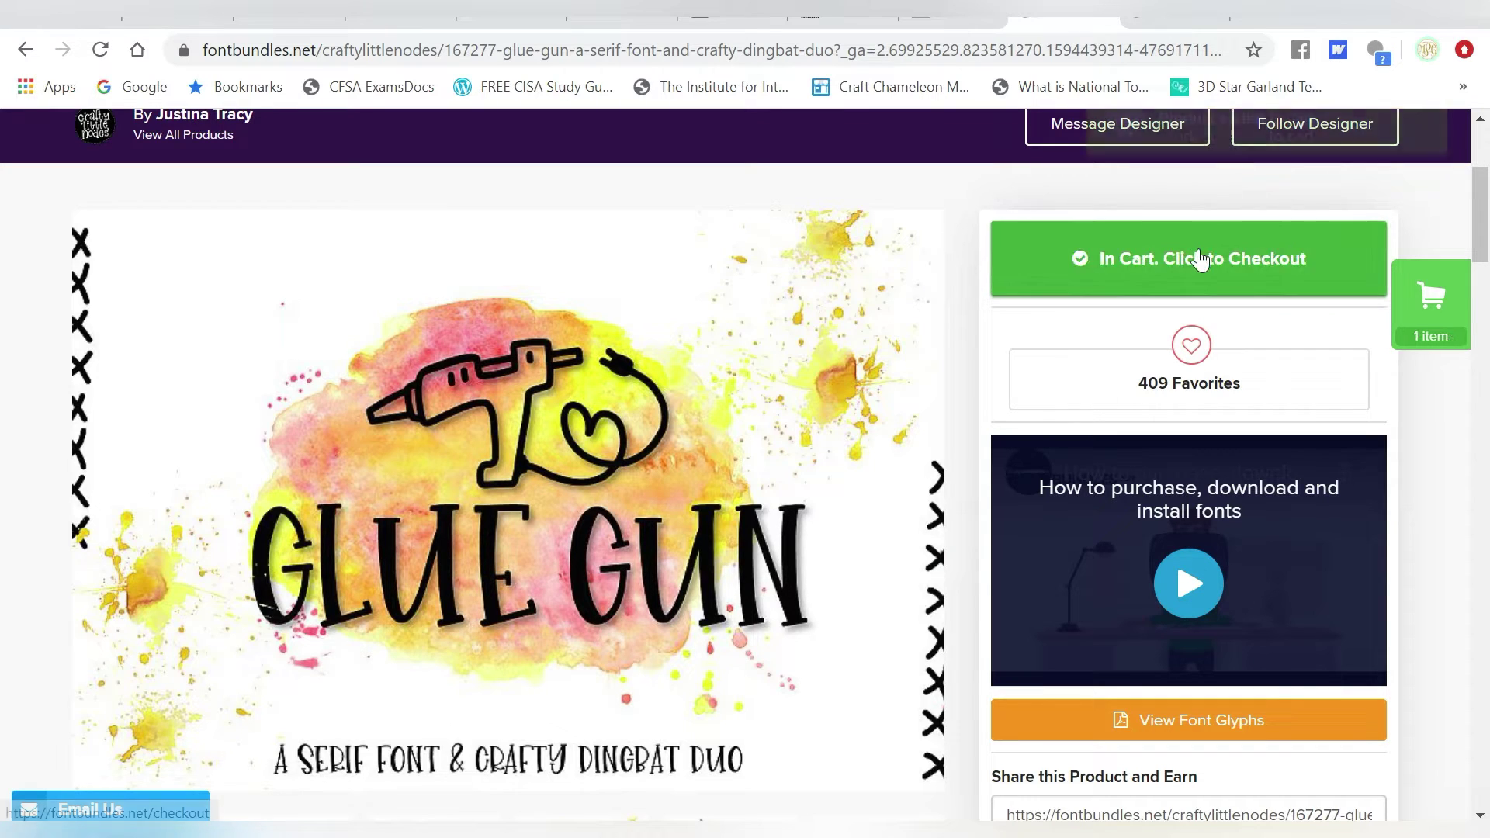
Step: Check out the $4.00 Glue Gun order with store credit and go to the purchased products
left_click(1432, 314)
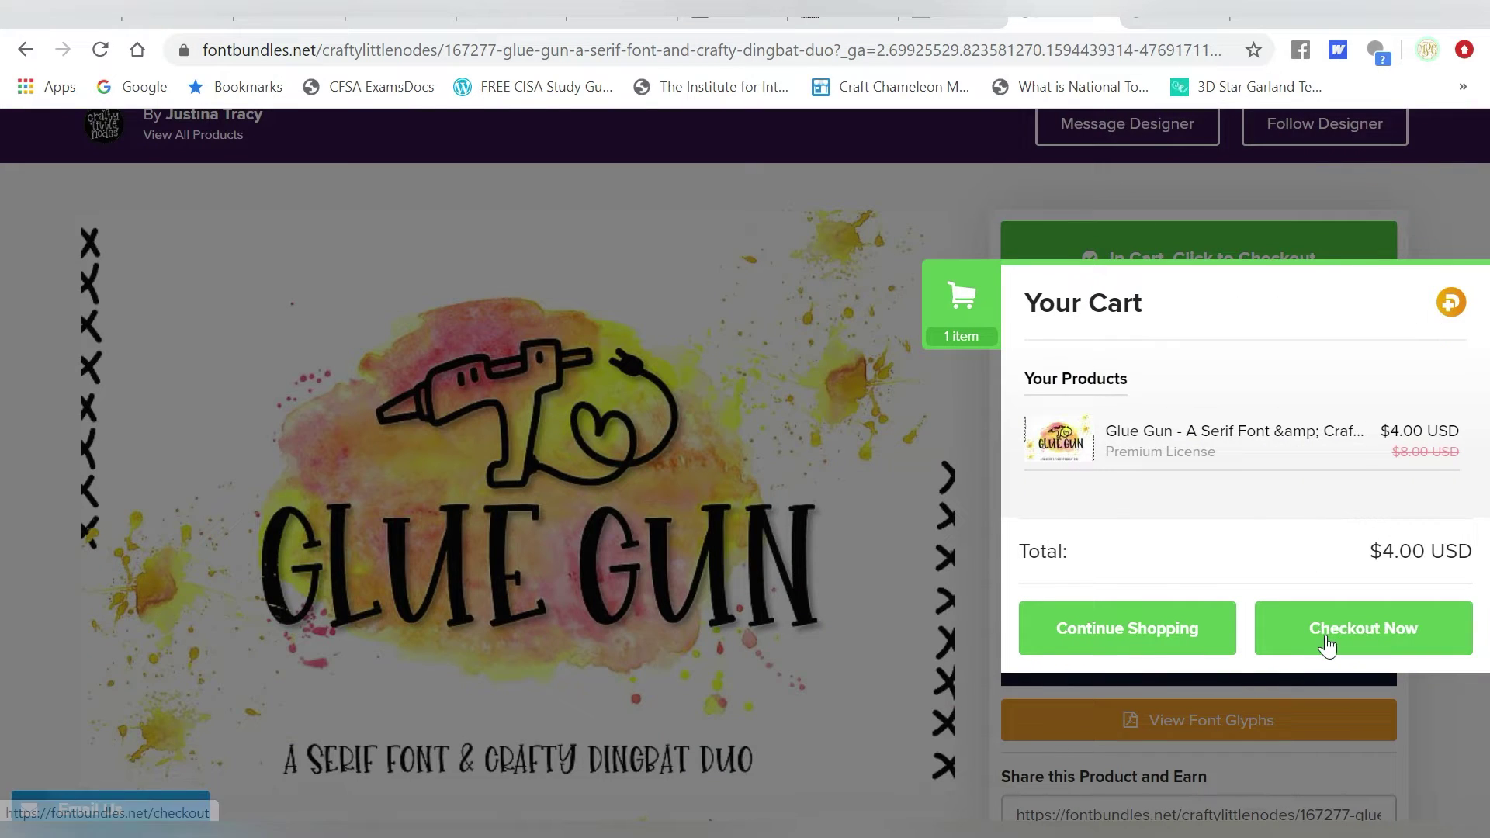
left_click(1327, 644)
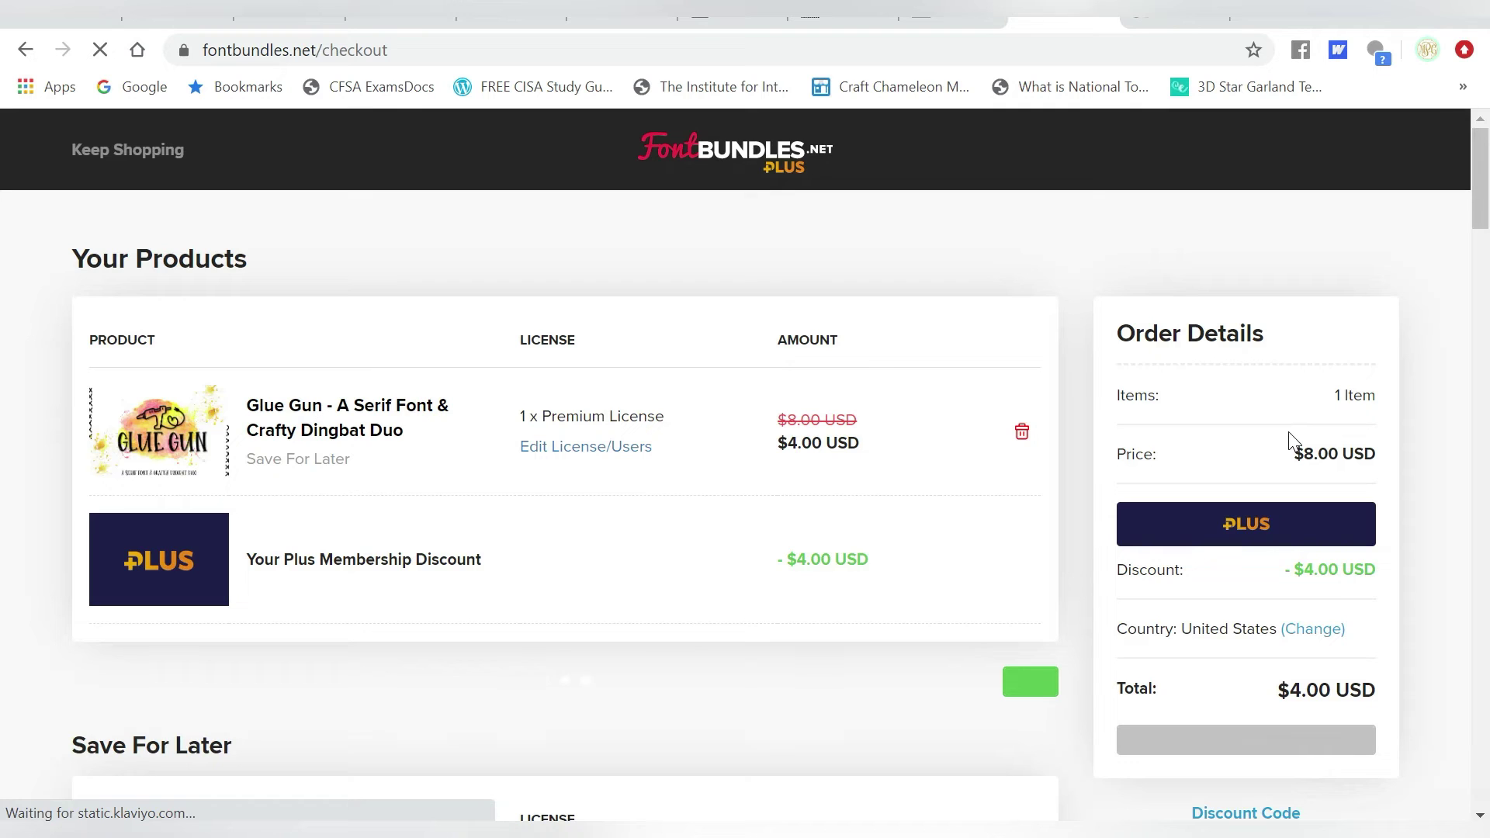
scroll(1486, 288, "down", 2)
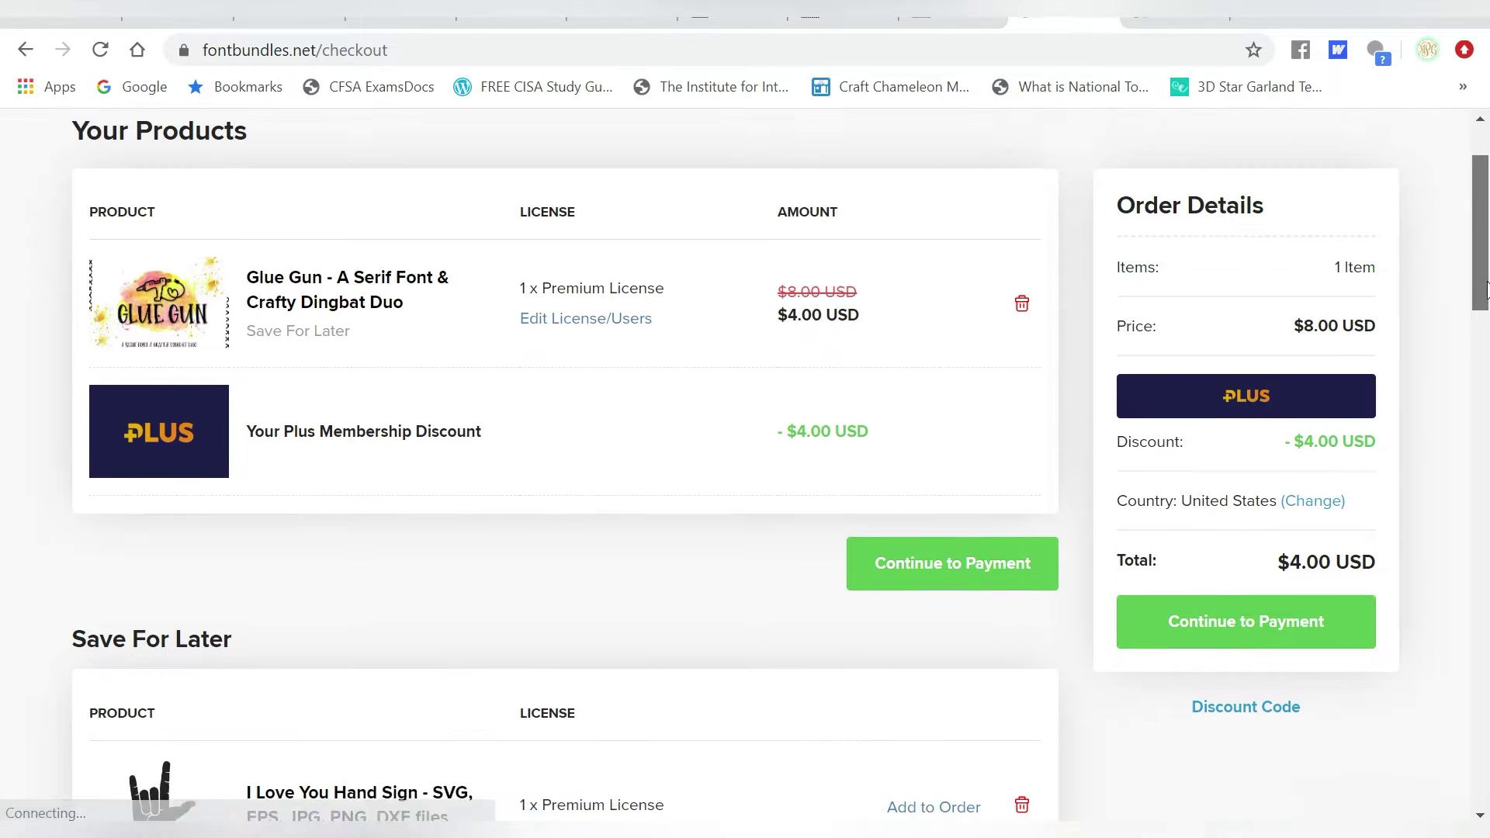
left_click(976, 543)
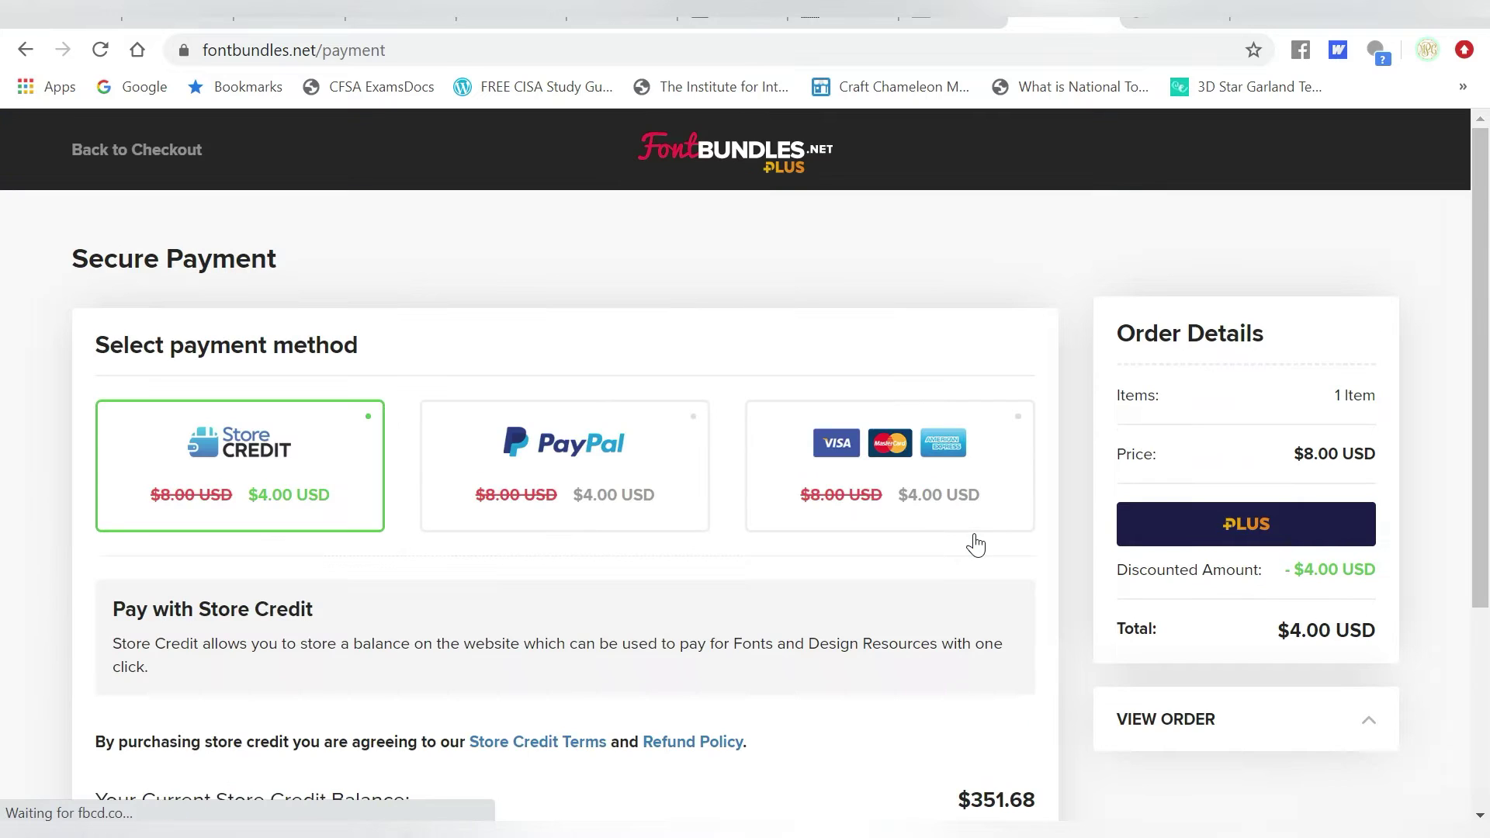
scroll(1482, 411, "down", 3)
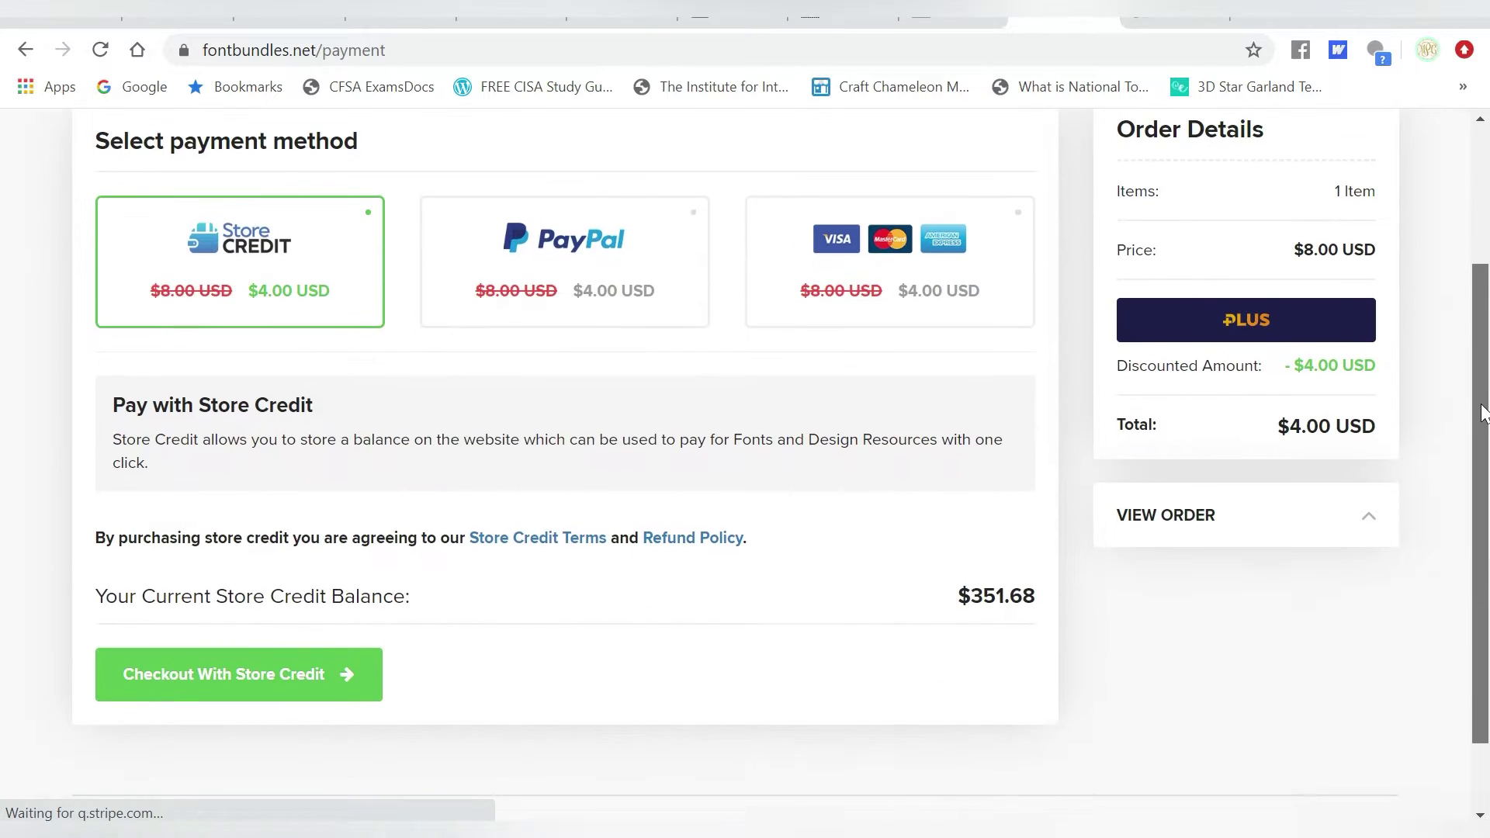
left_click(338, 676)
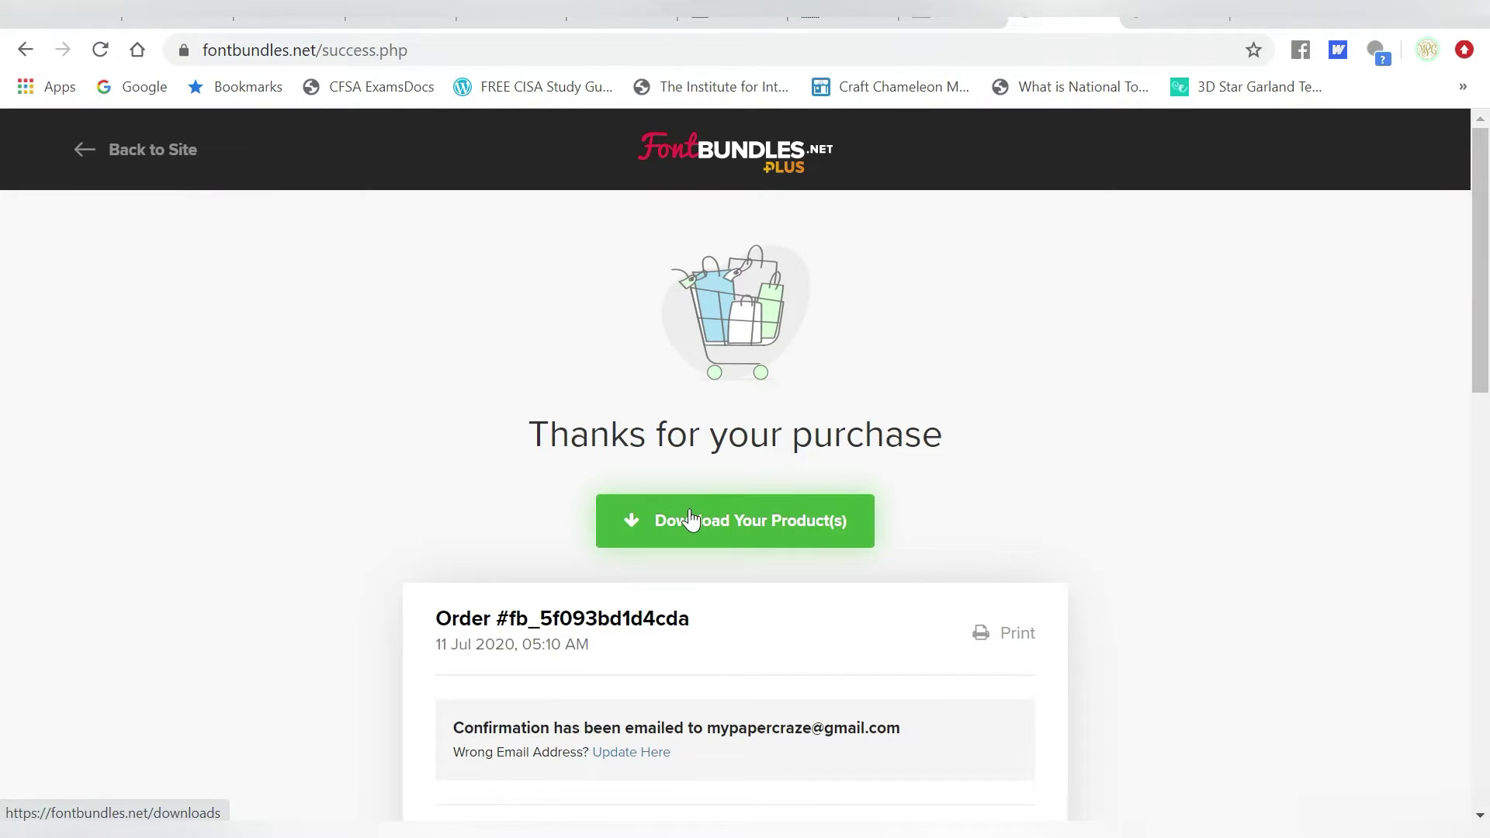
left_click(690, 520)
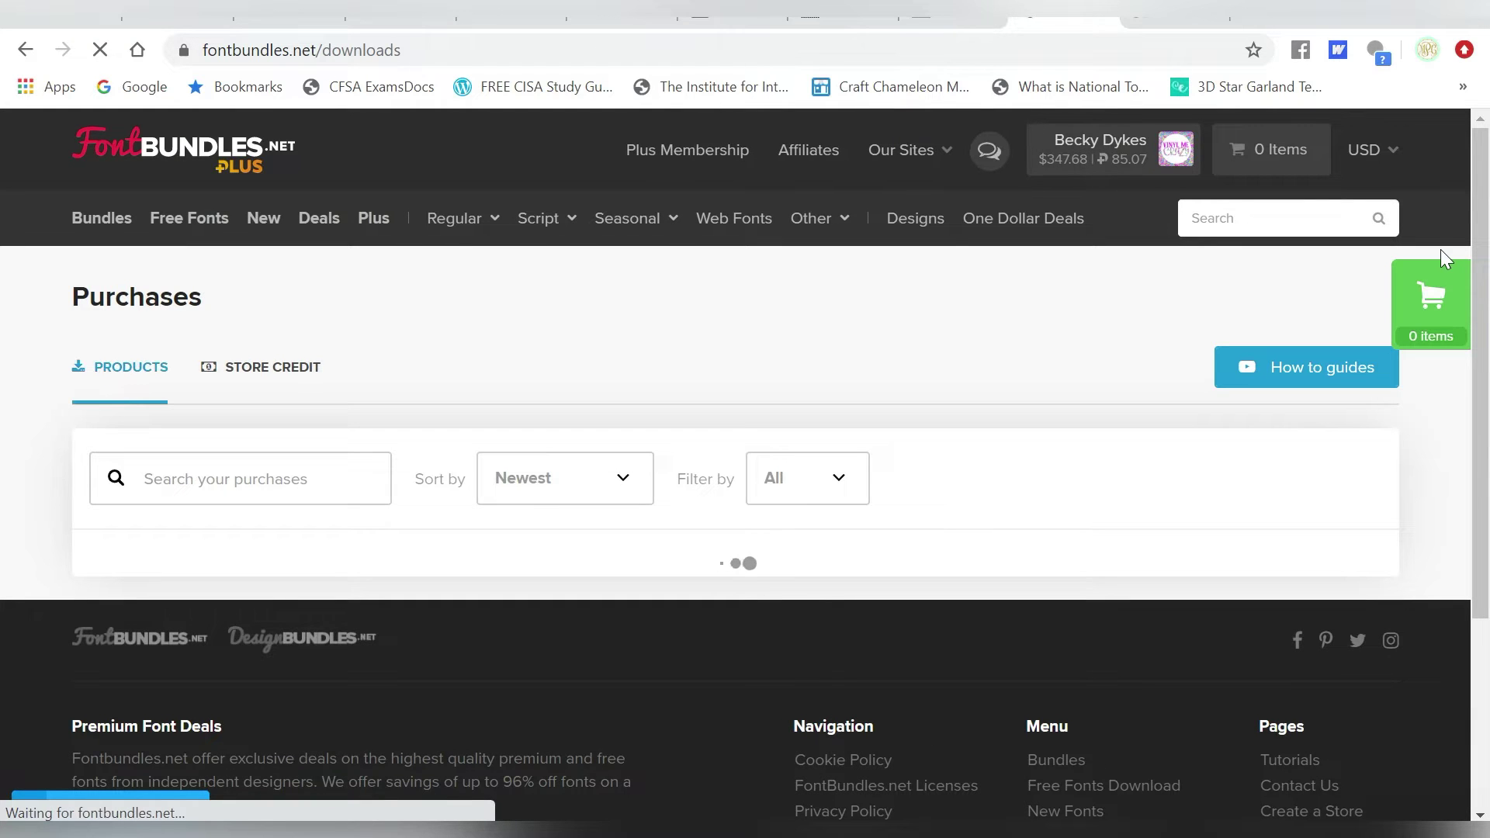
Step: Download GlueGun-Regular.otf and GlueGun2-Regular.otf, then open GlueGun-Regular.otf
scroll(1340, 322, "down", 2)
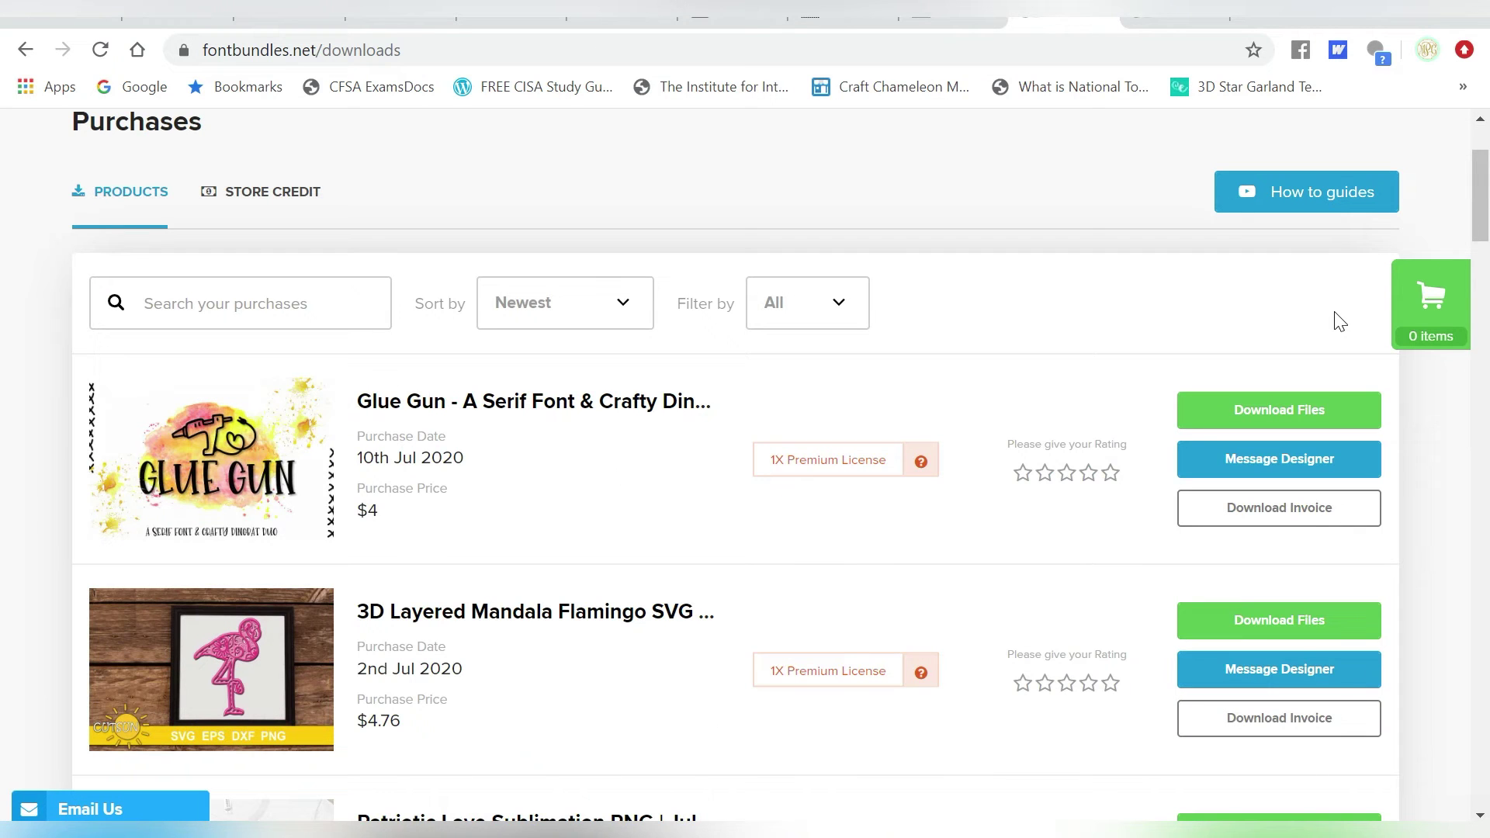
left_click(1261, 418)
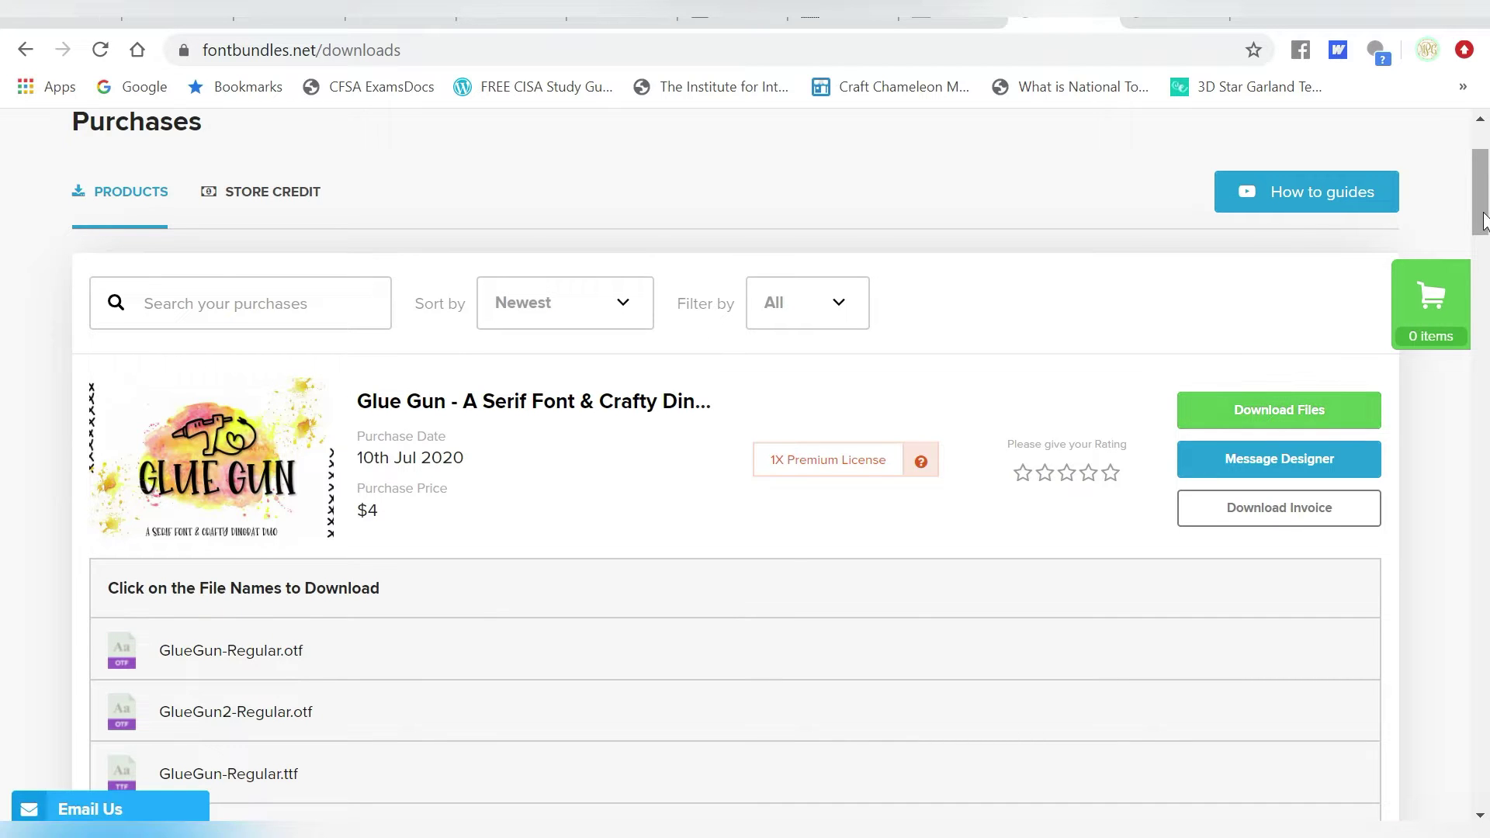
left_click_drag(1482, 216, 1482, 249)
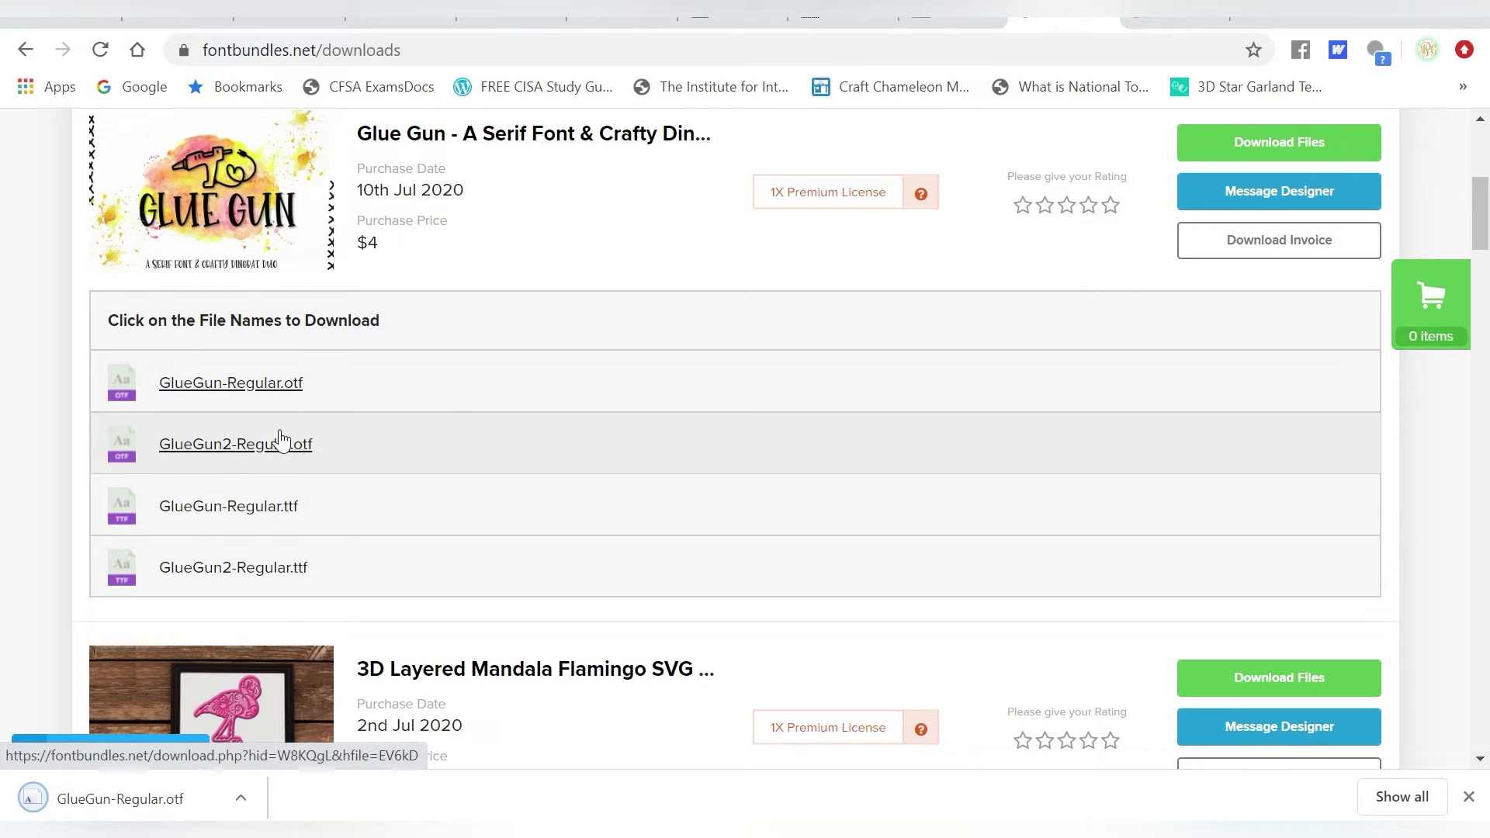
left_click(268, 446)
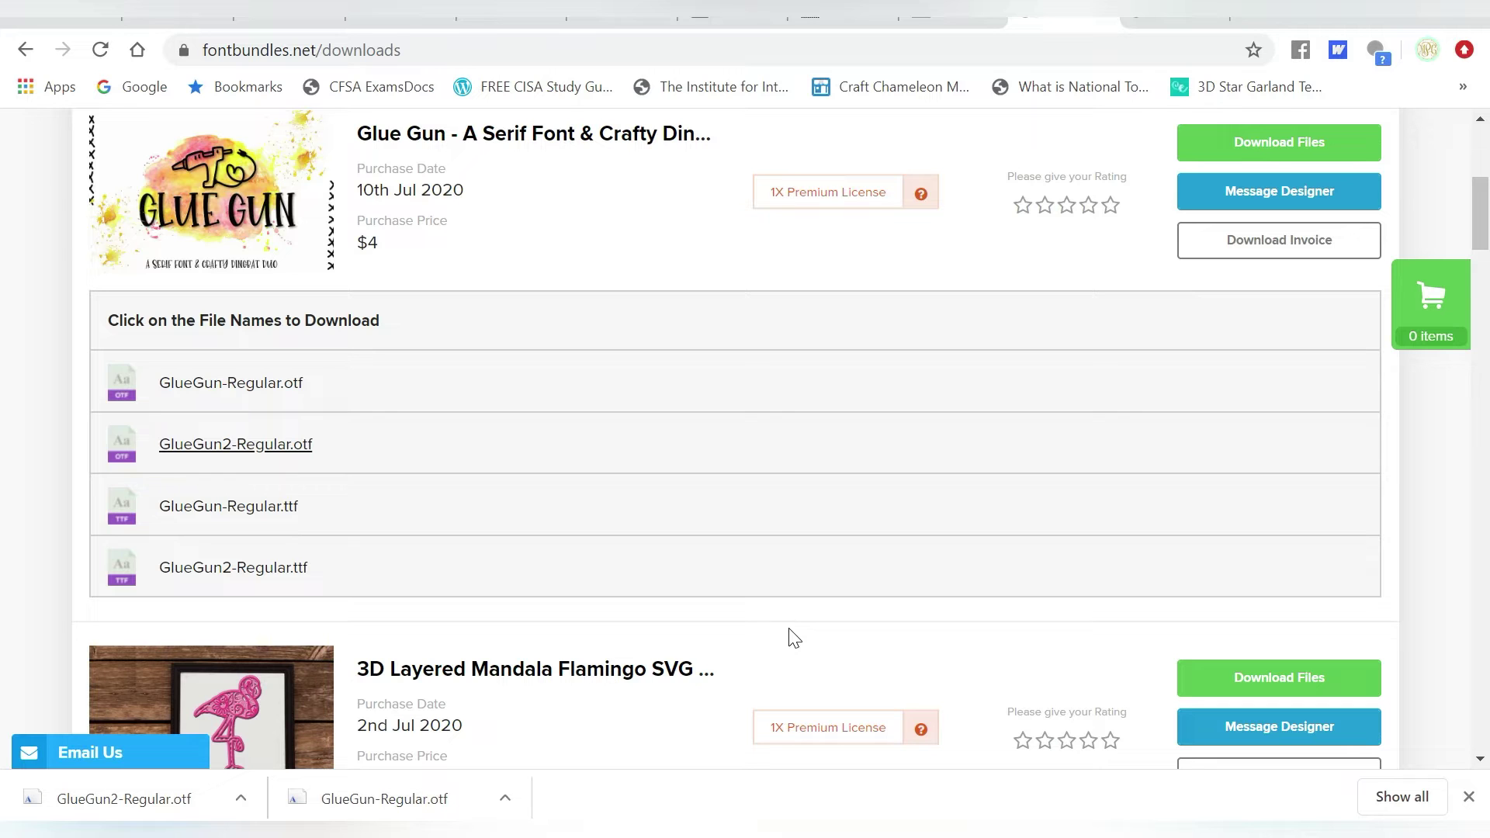
left_click(337, 795)
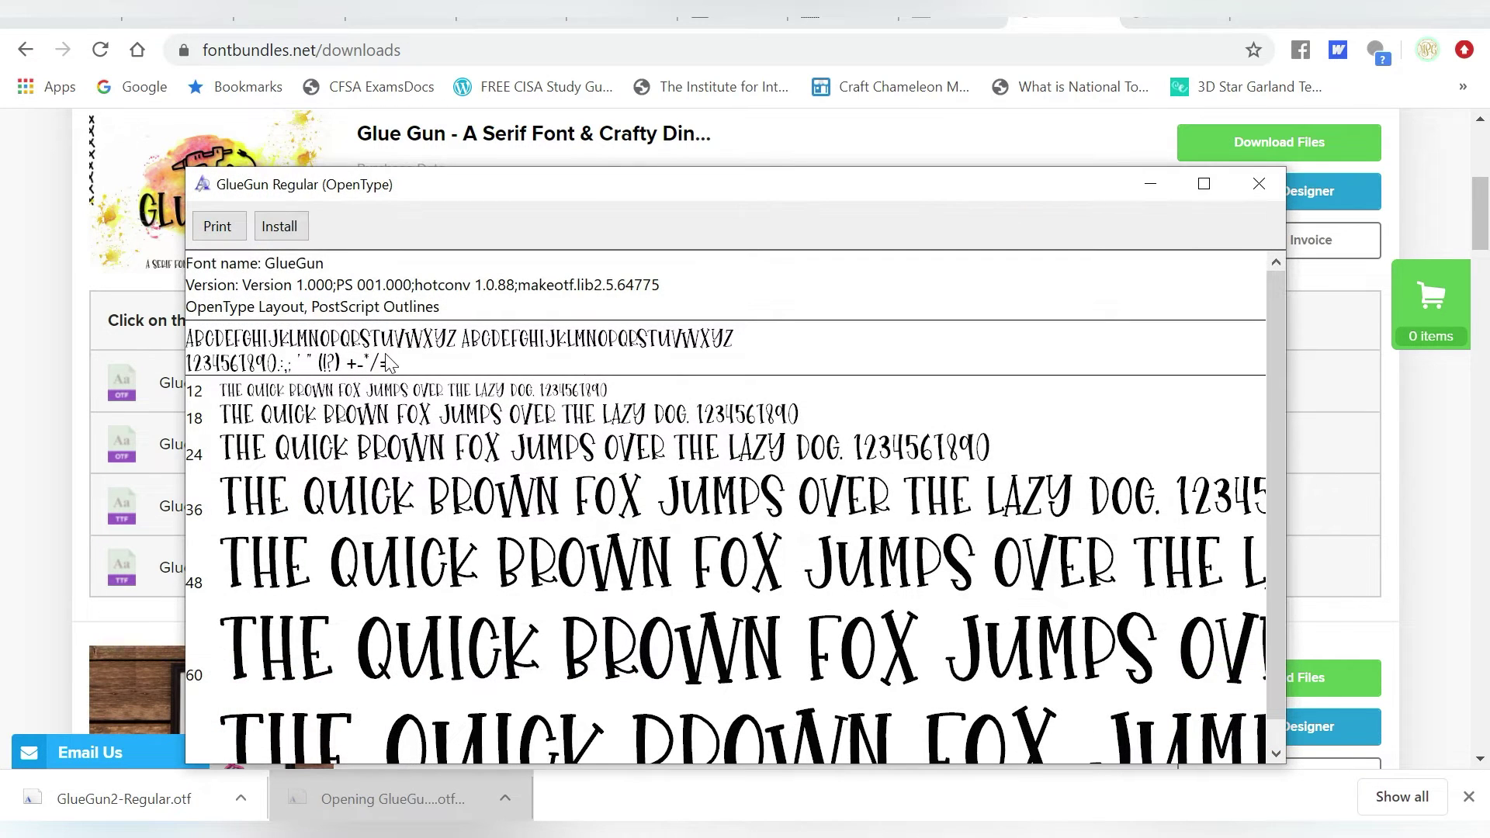
Step: Install GlueGun and GlueGun2 from their font viewers, then close the GlueGun2 preview
left_click(280, 226)
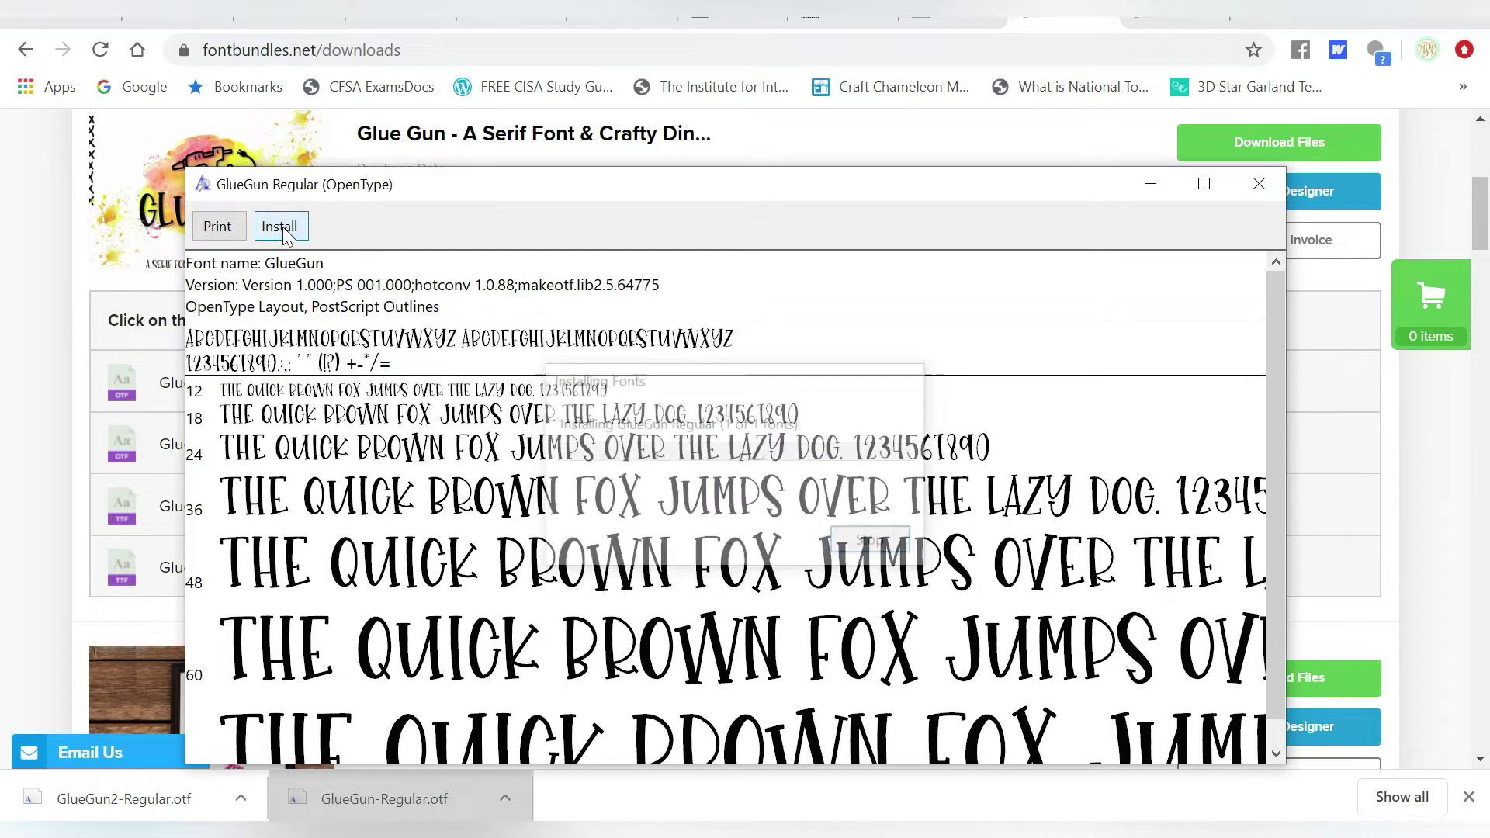
left_click(139, 809)
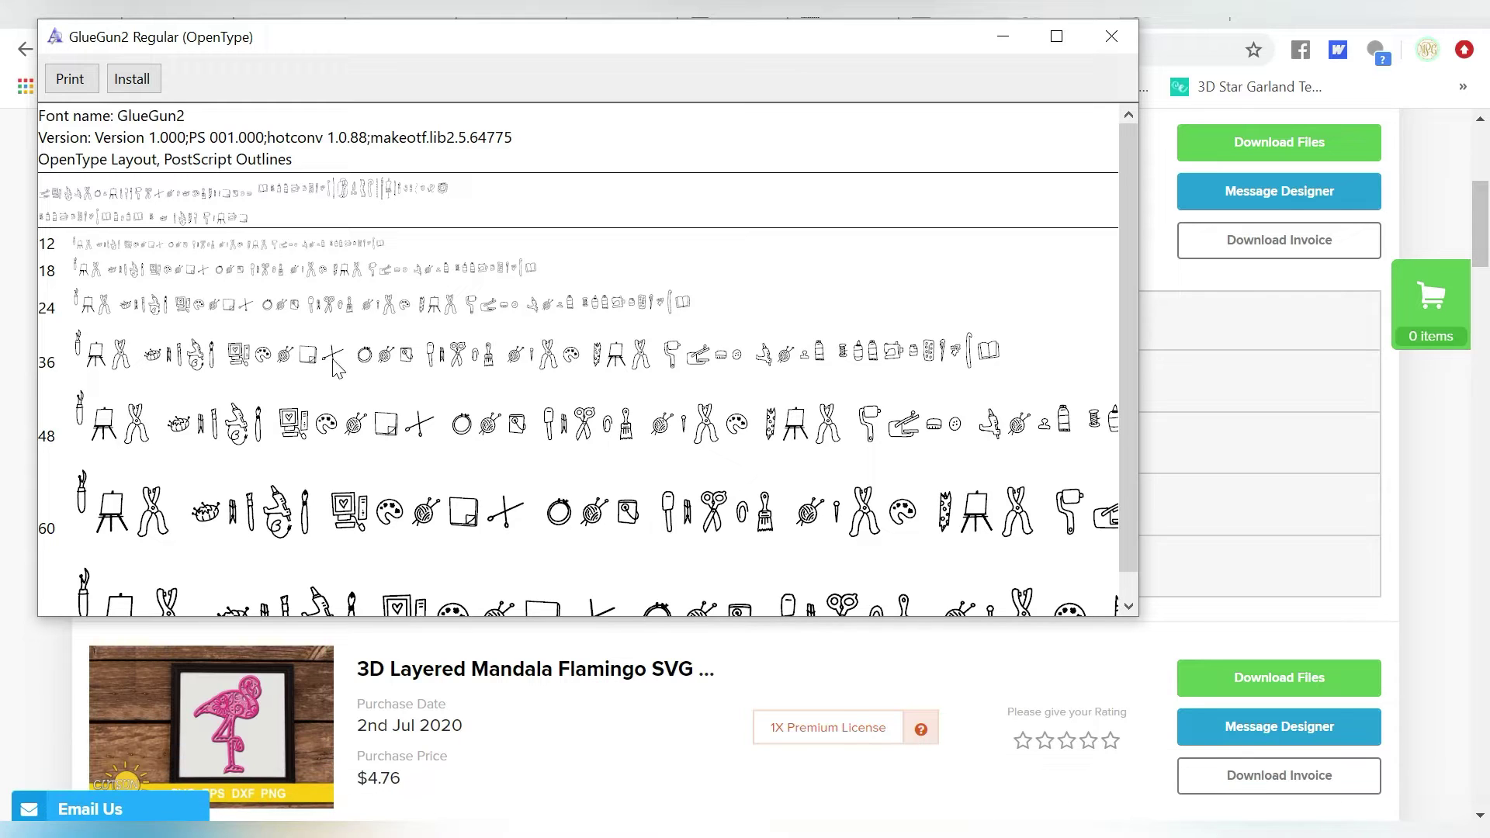
left_click(140, 80)
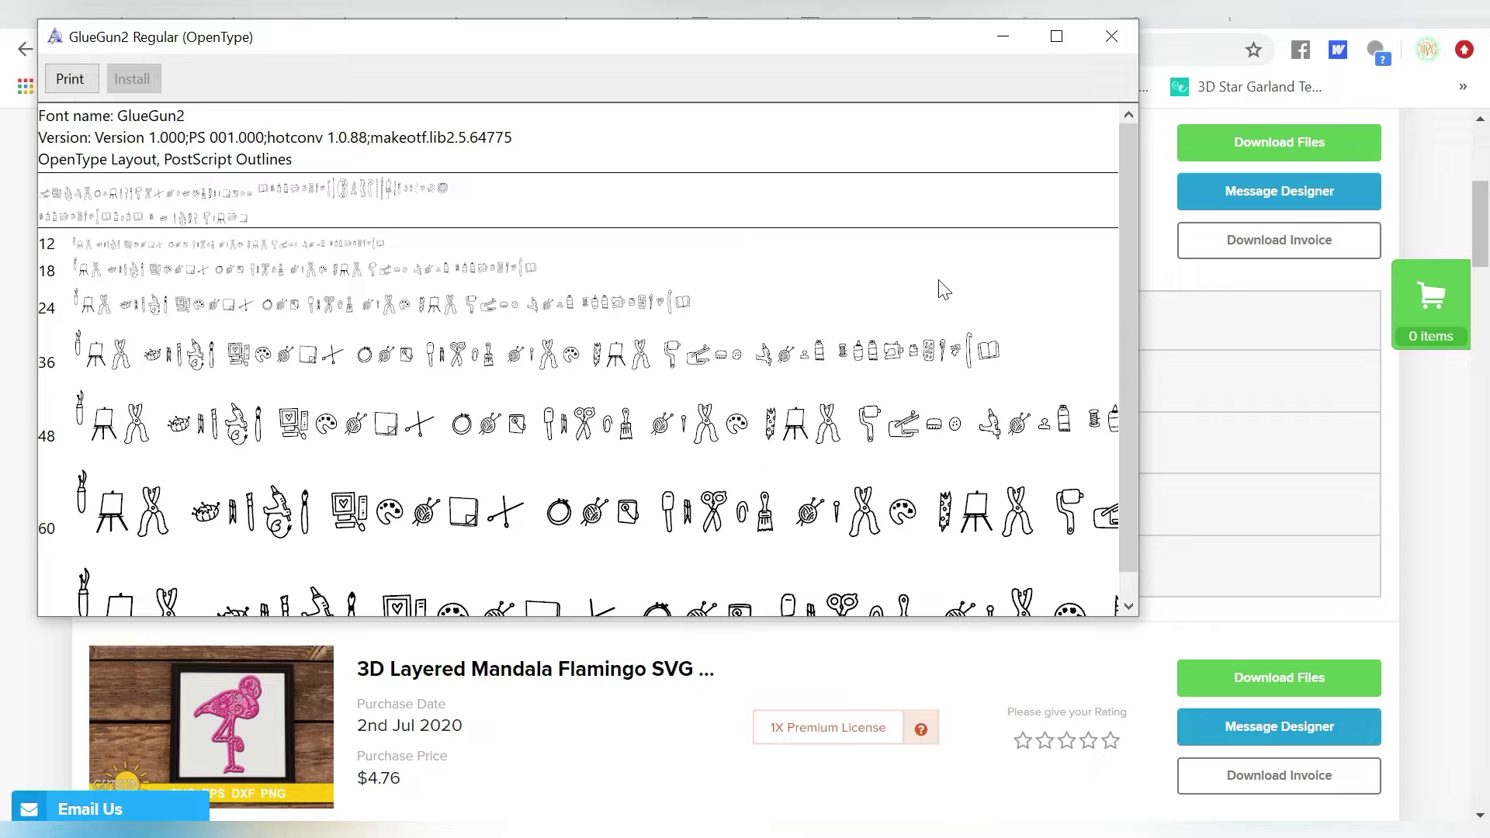
left_click(1110, 43)
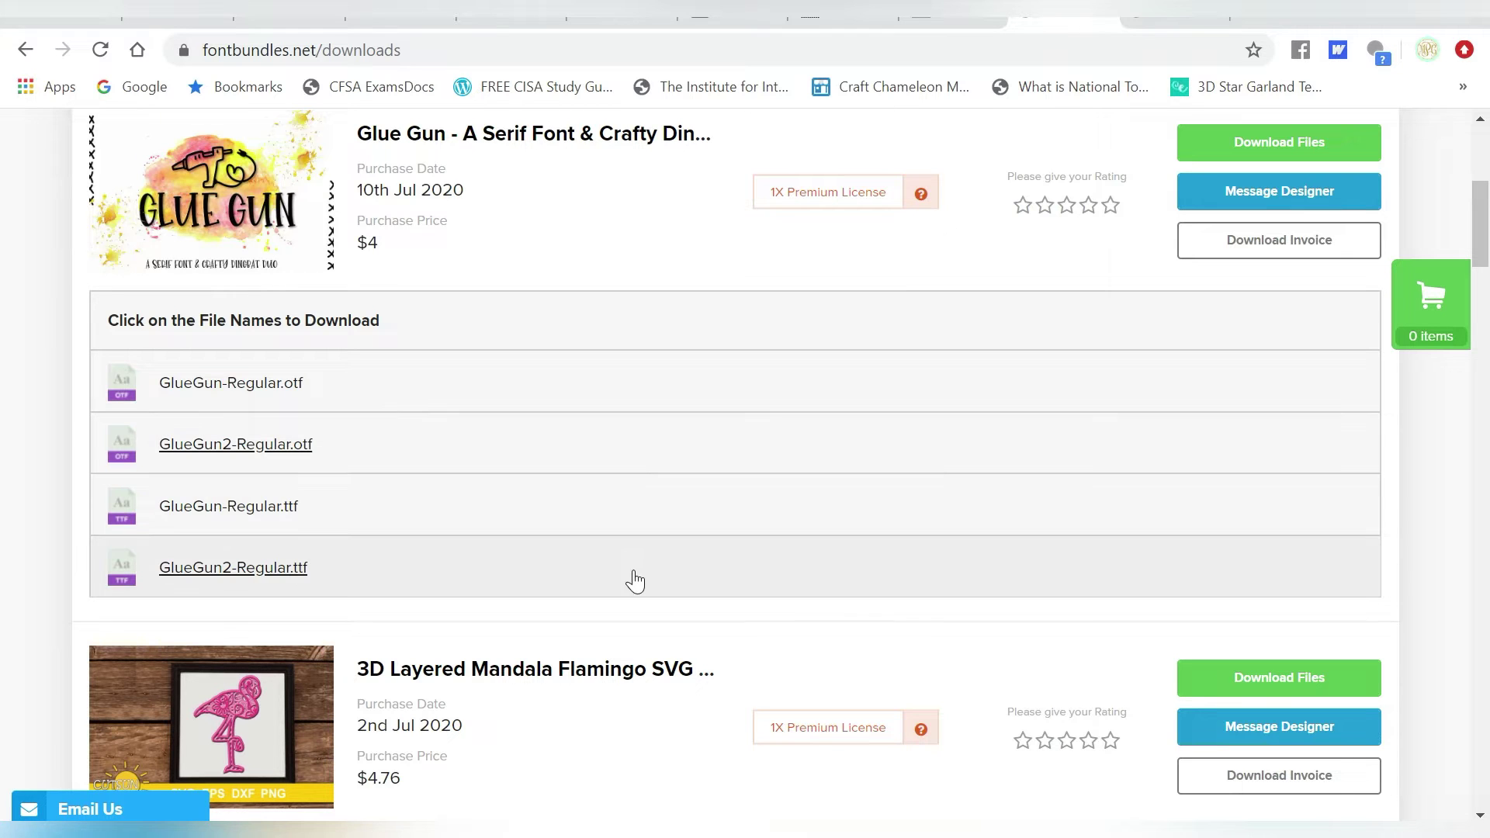
key("alt+Tab")
Step: Bring up Silhouette Studio via the 'sil' system search and open the Text Style settings
key("Tab")
key("Tab")
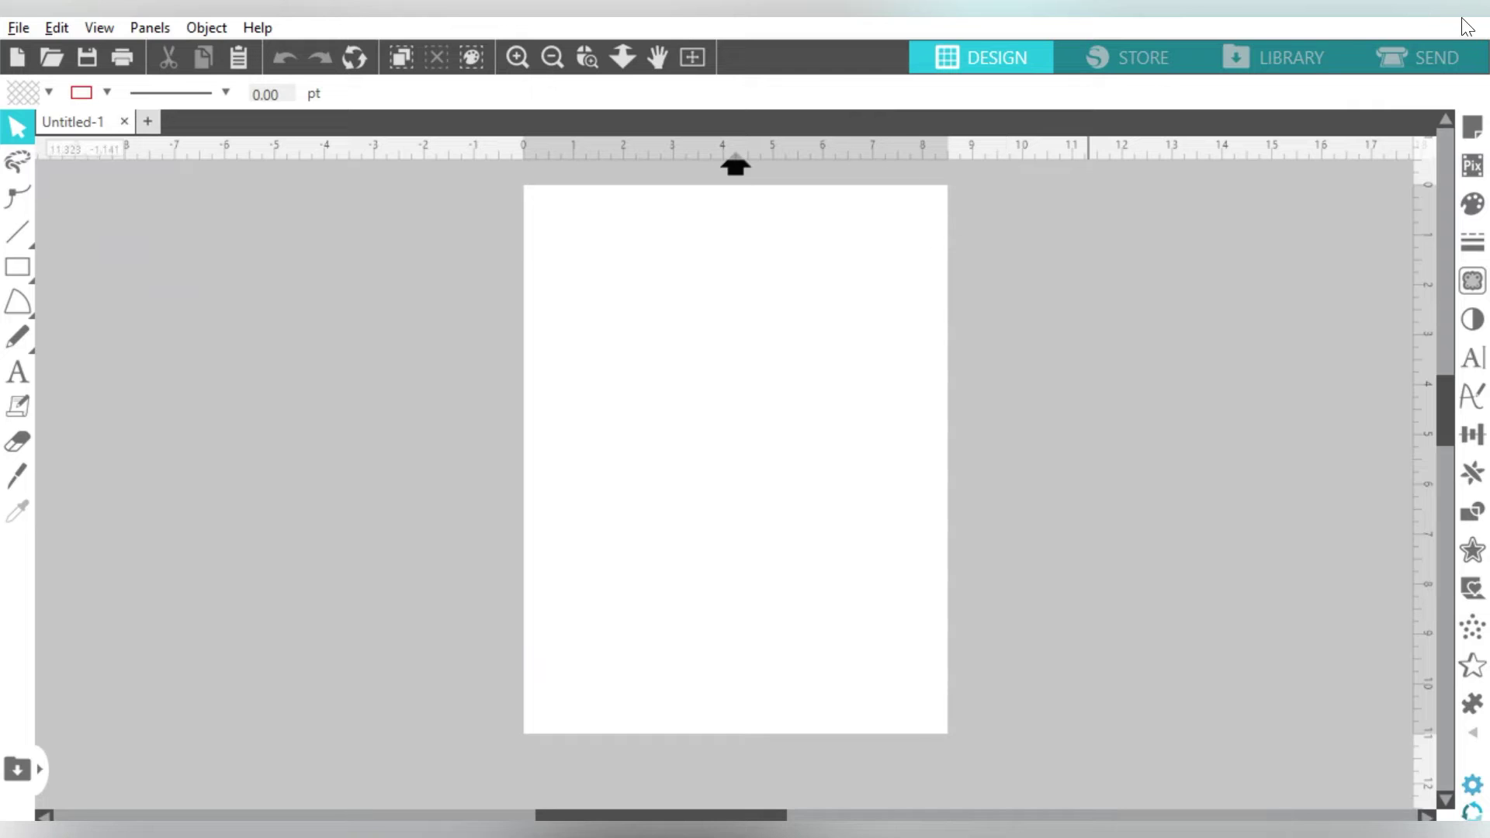
key("alt+Tab")
key("super")
type("sil")
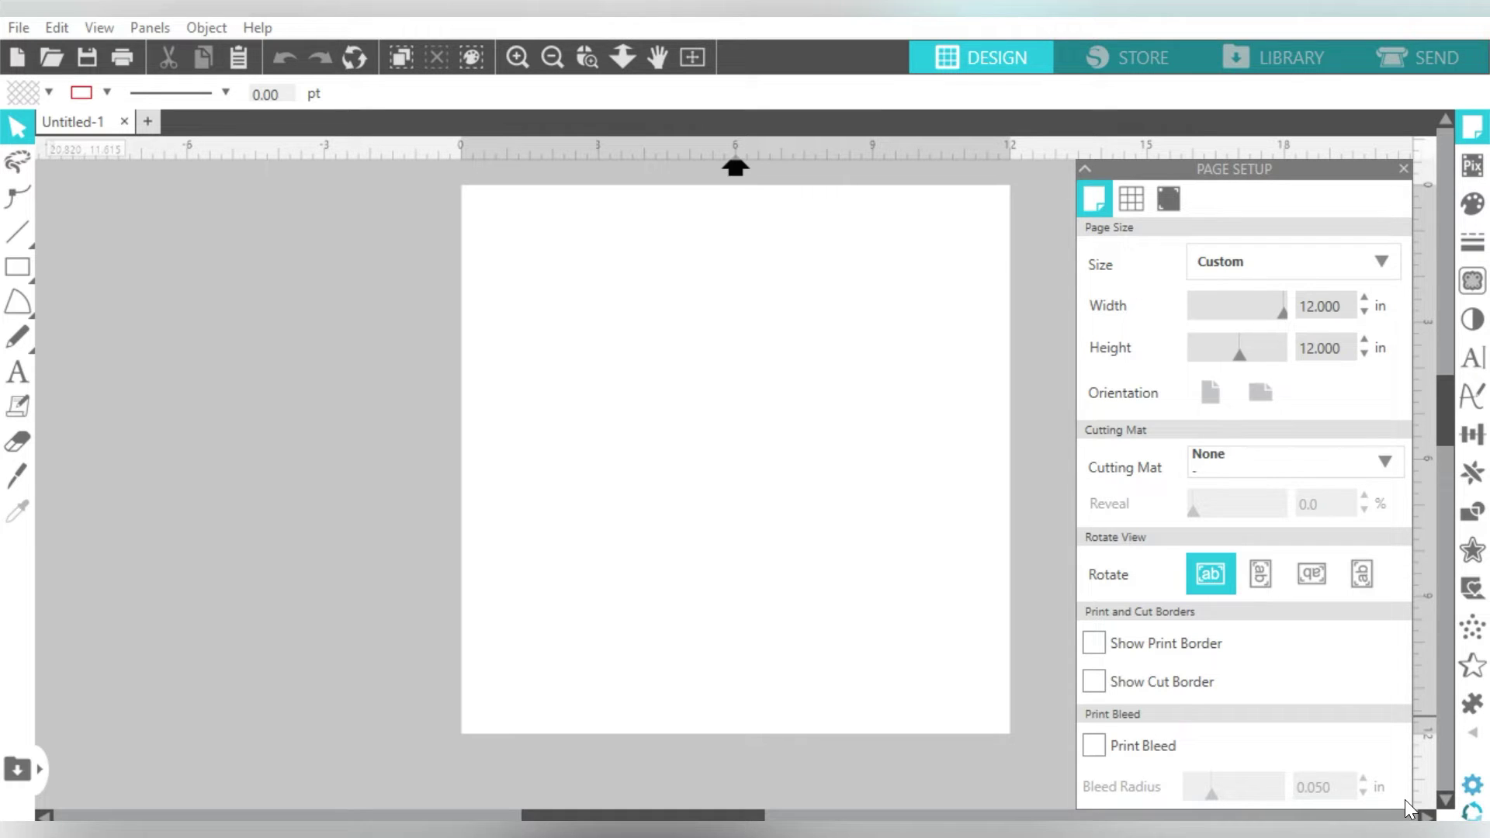
left_click(1473, 362)
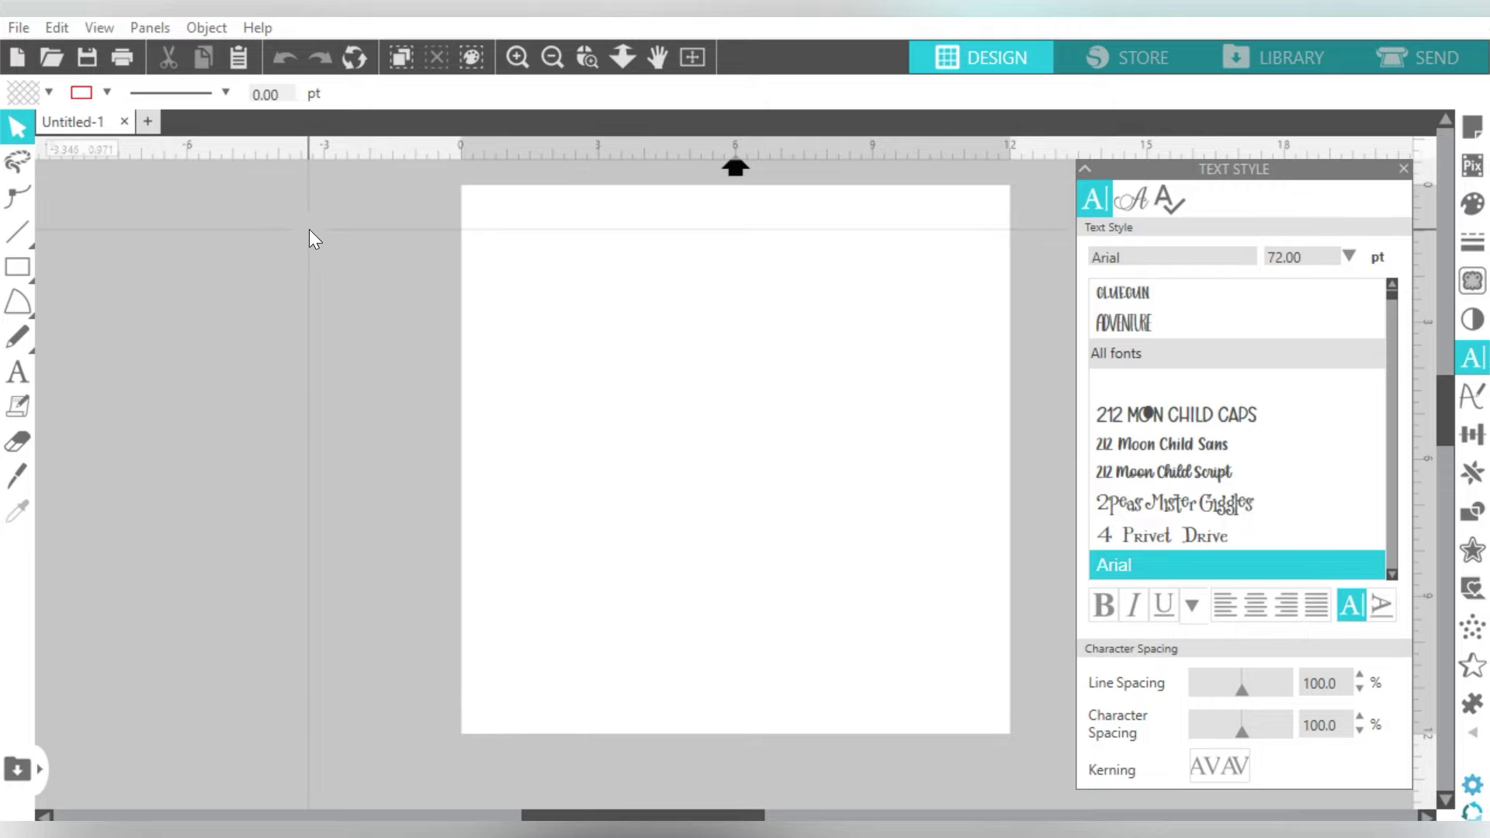
Step: Open the Panels menu and dismiss it without choosing a panel
left_click(154, 28)
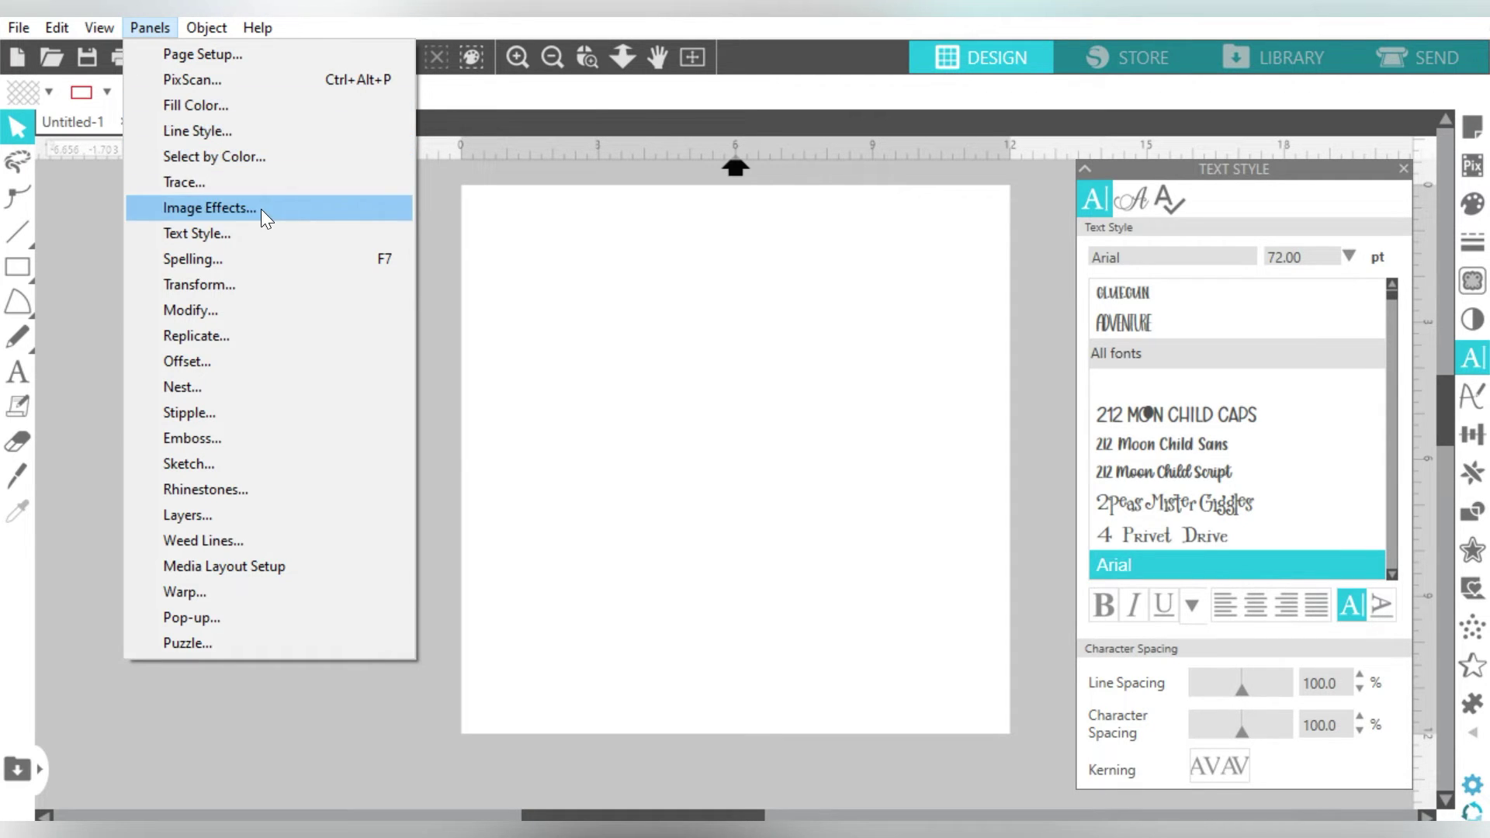
left_click(658, 227)
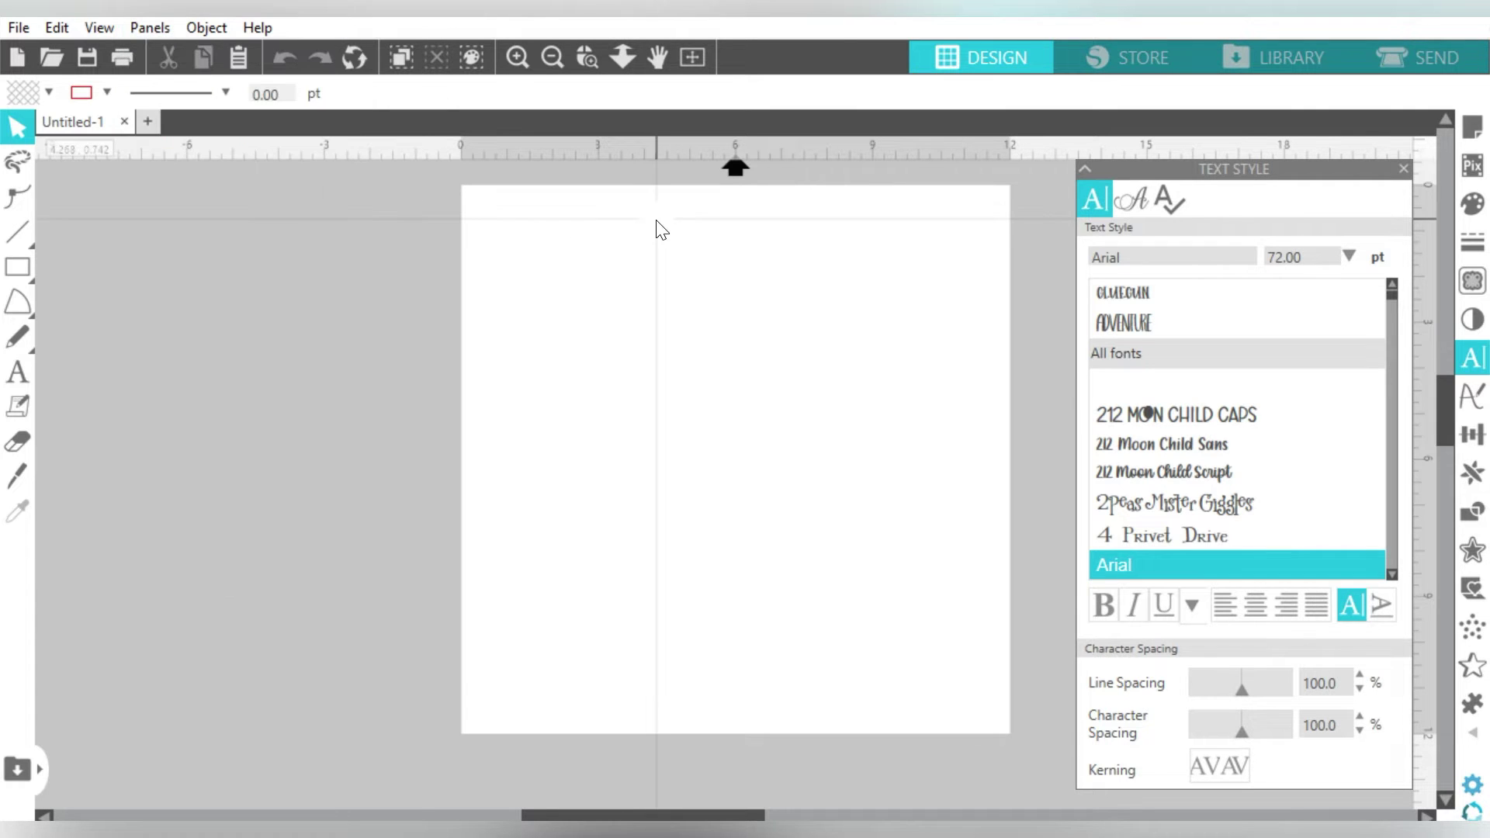
Step: Show the Glyphs grid for the GlueGun2 font, found by searching 'glueGun', and preview its dingbats
left_click(1137, 195)
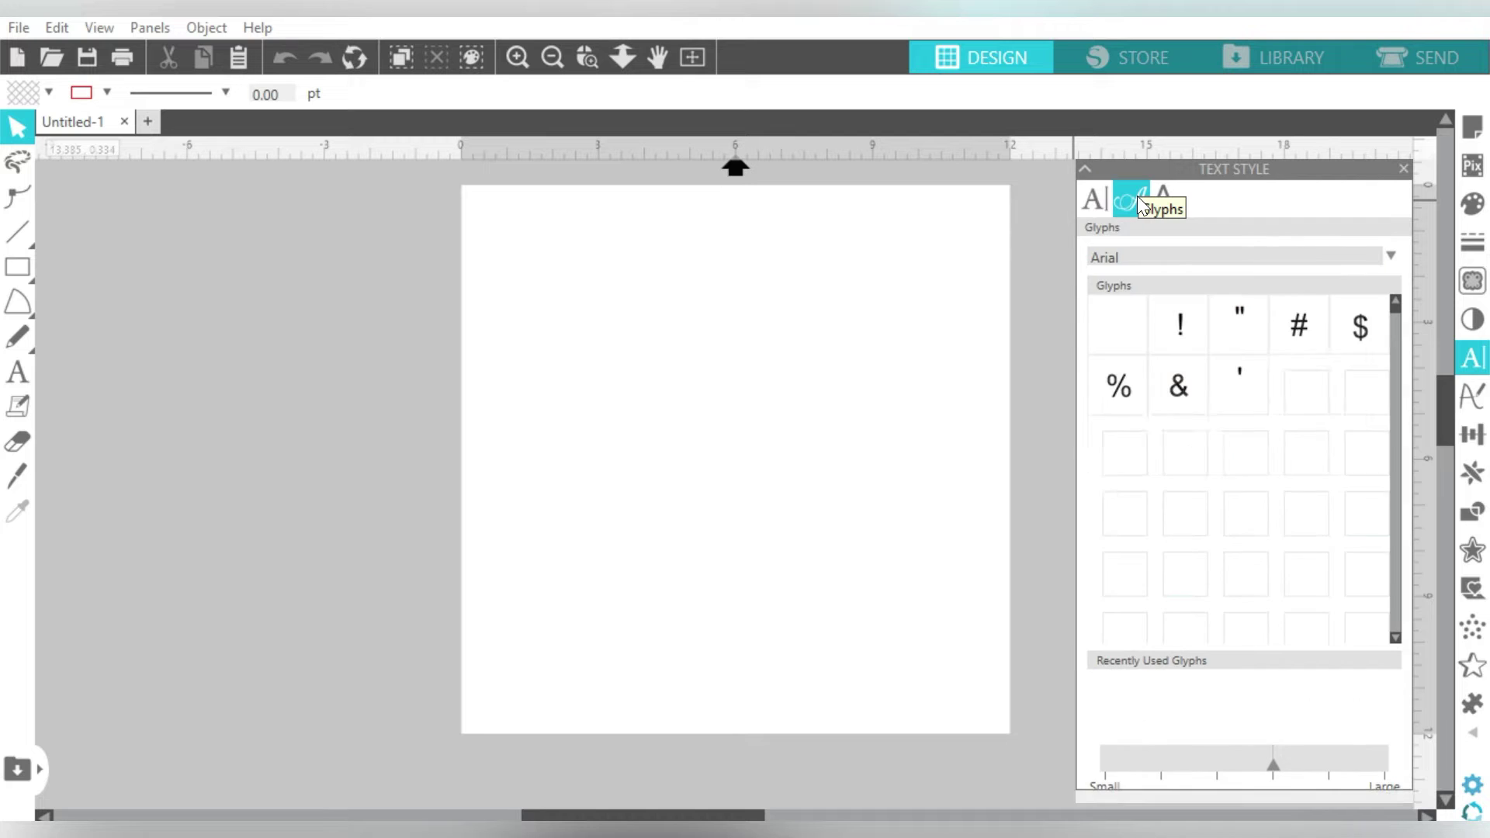
left_click(1132, 265)
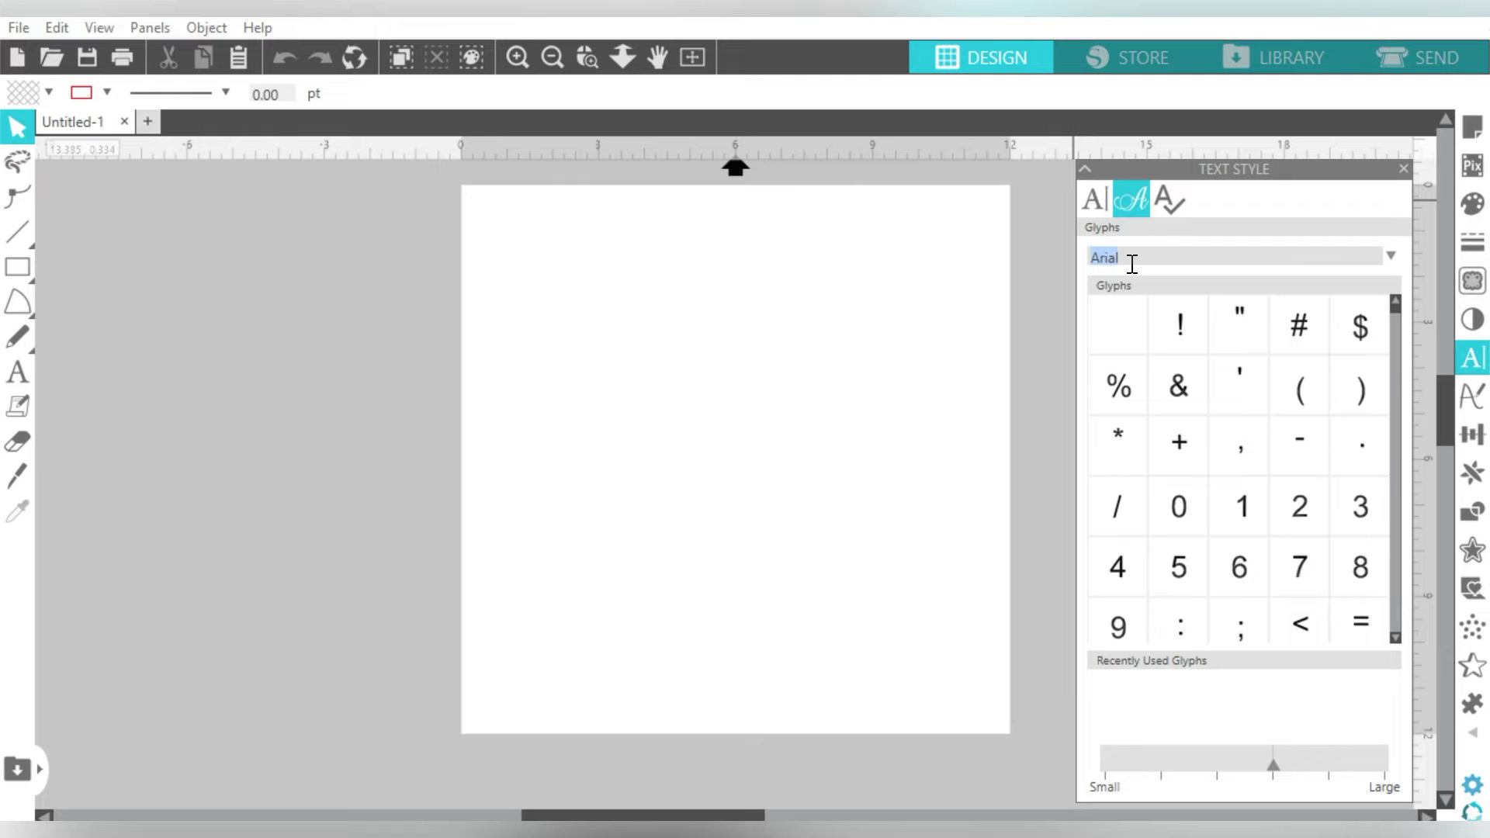
type("glueGun")
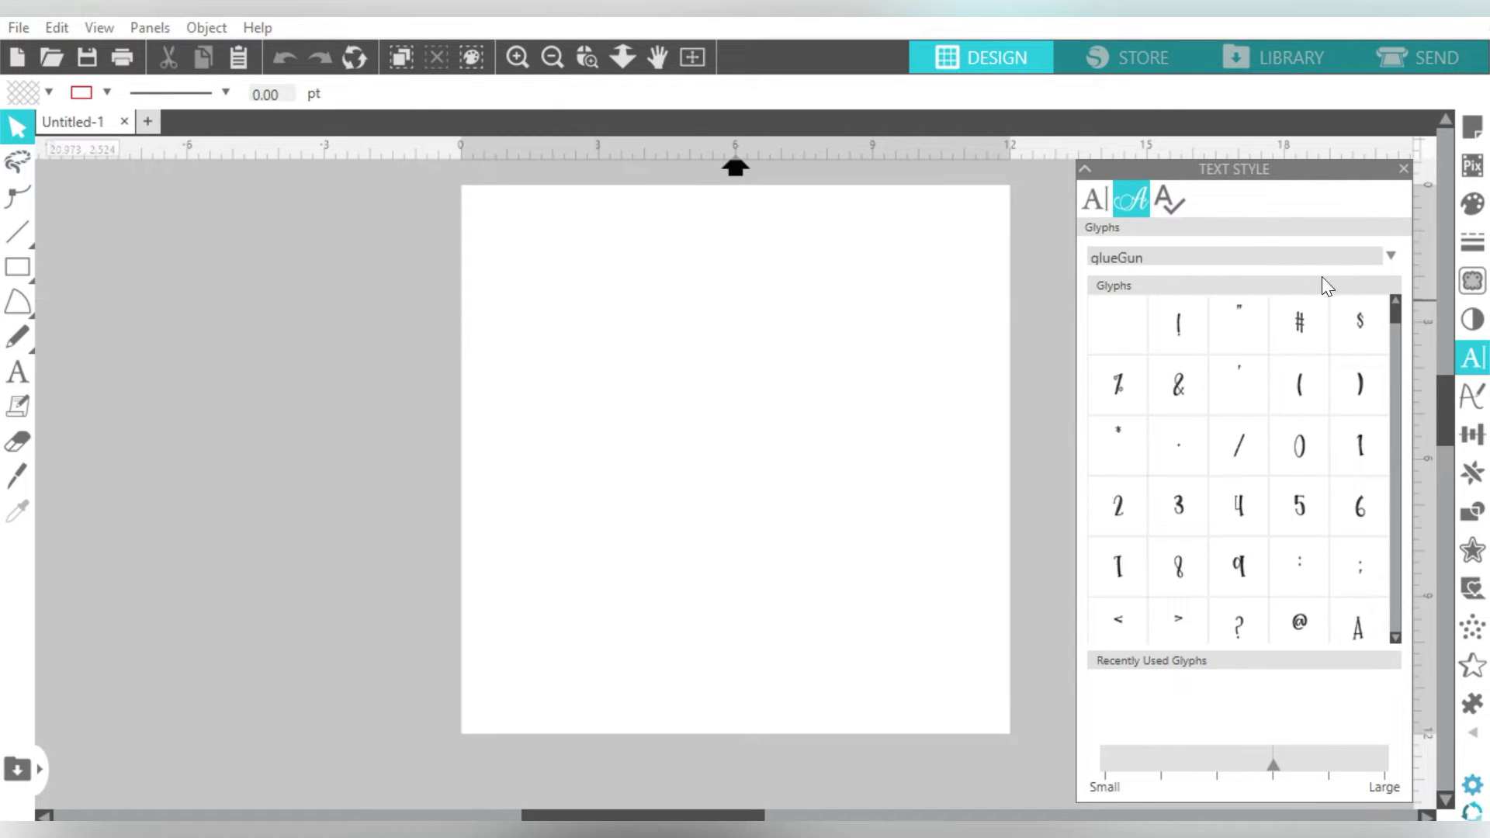
left_click(1392, 258)
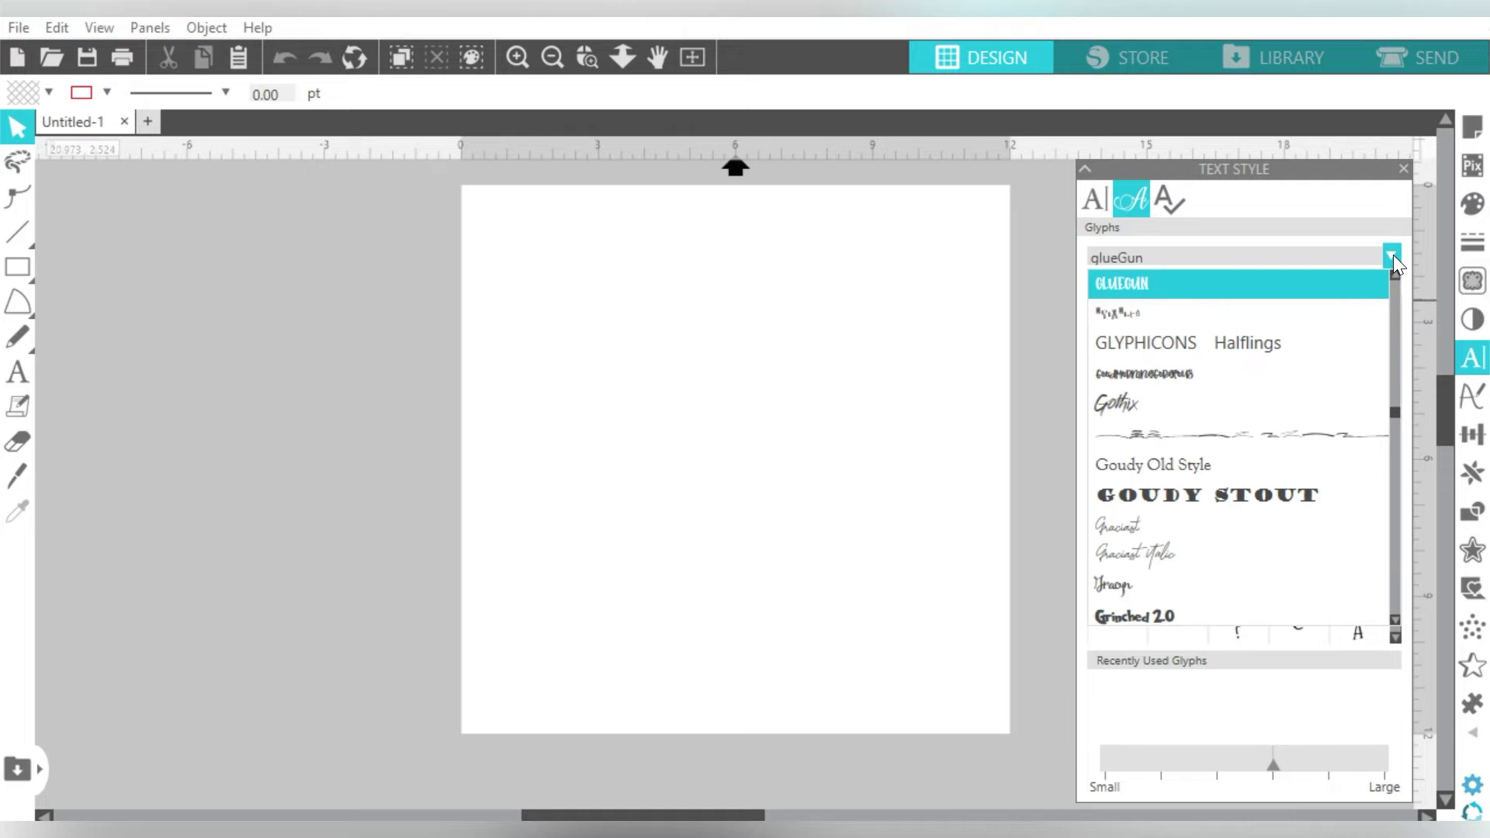
left_click(1124, 315)
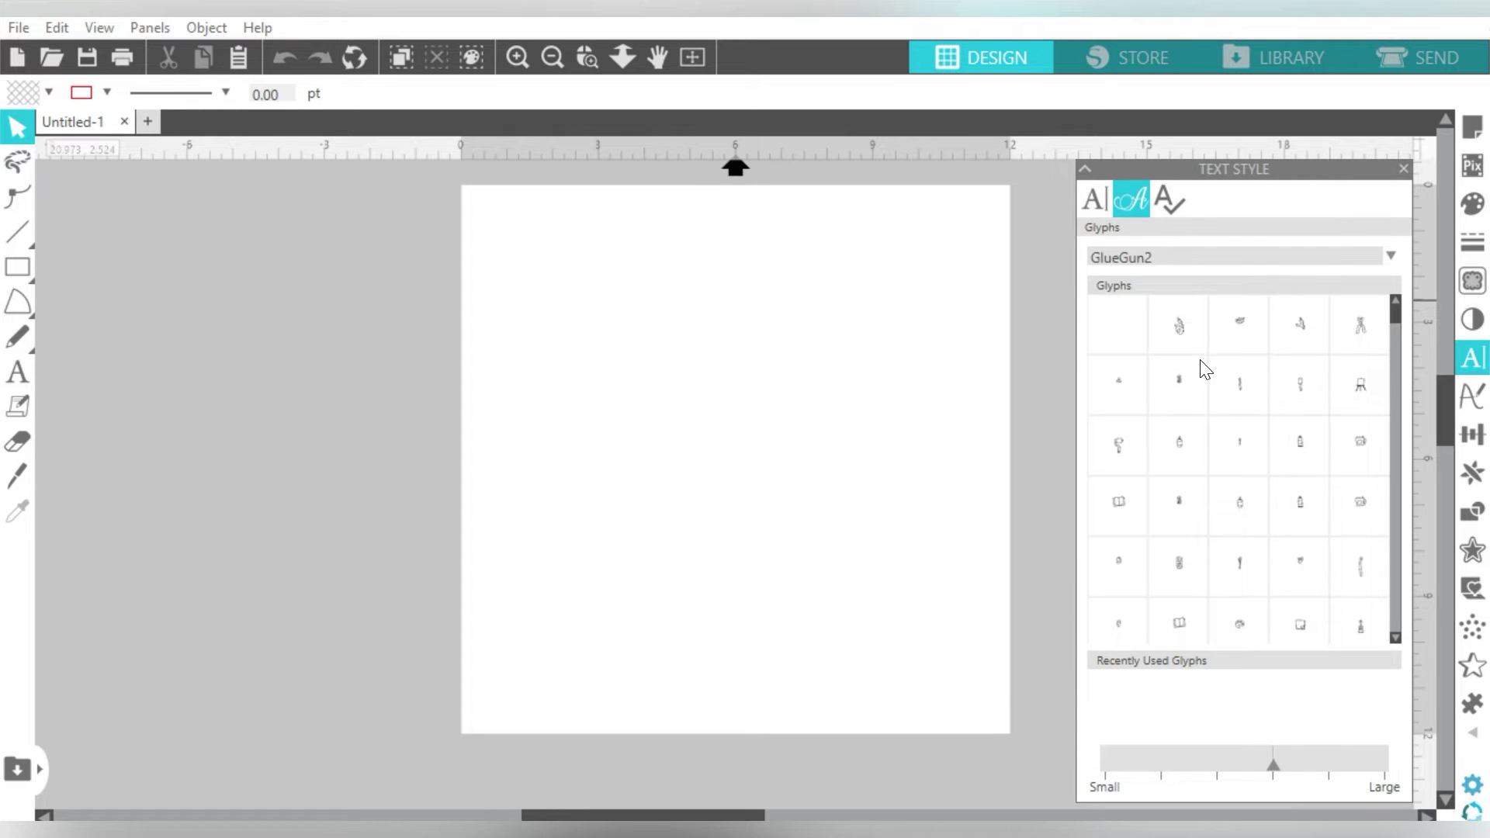
mouse_move(1188, 340)
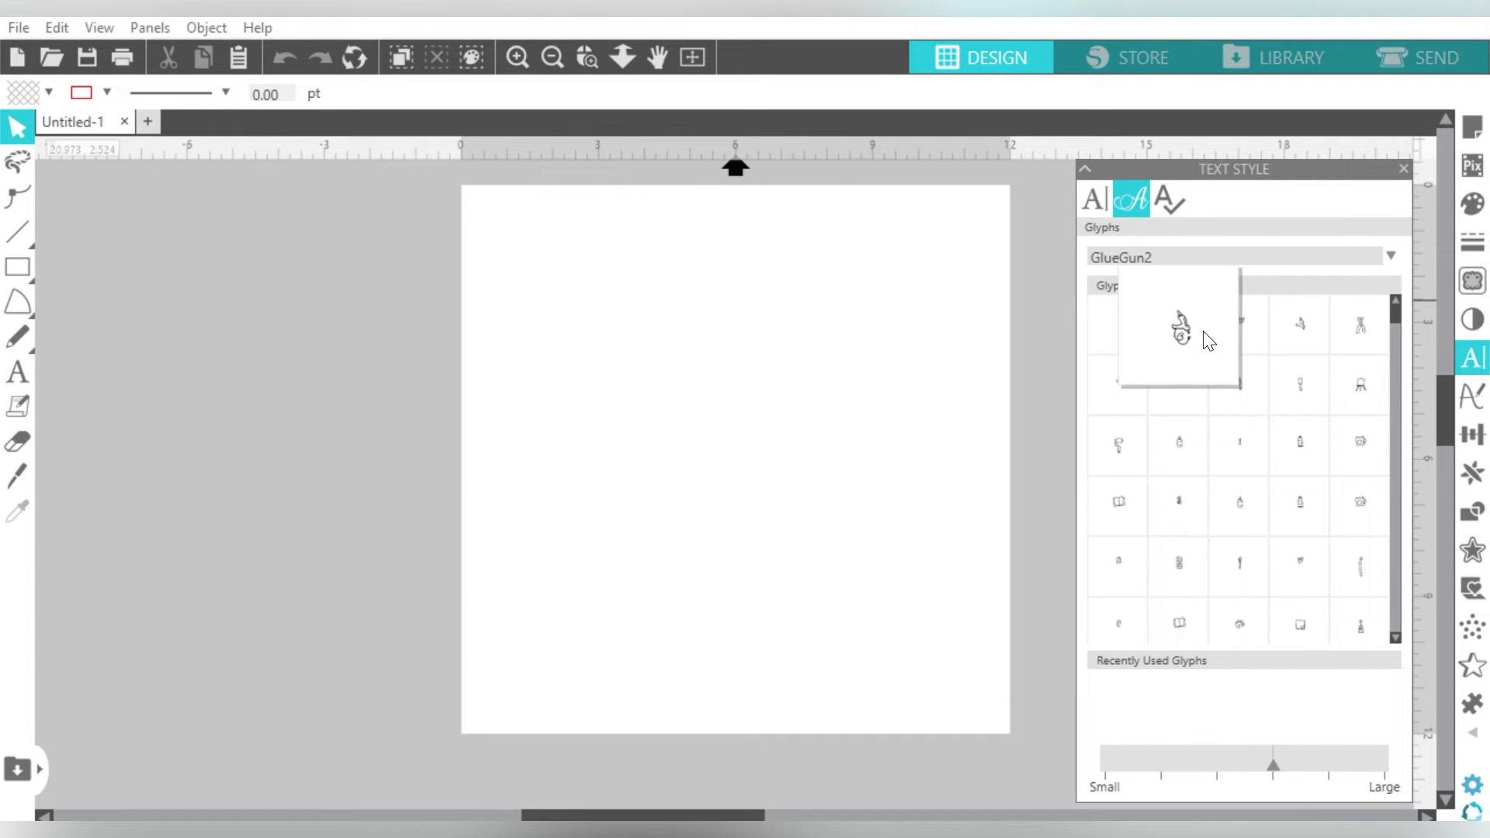
mouse_move(1310, 345)
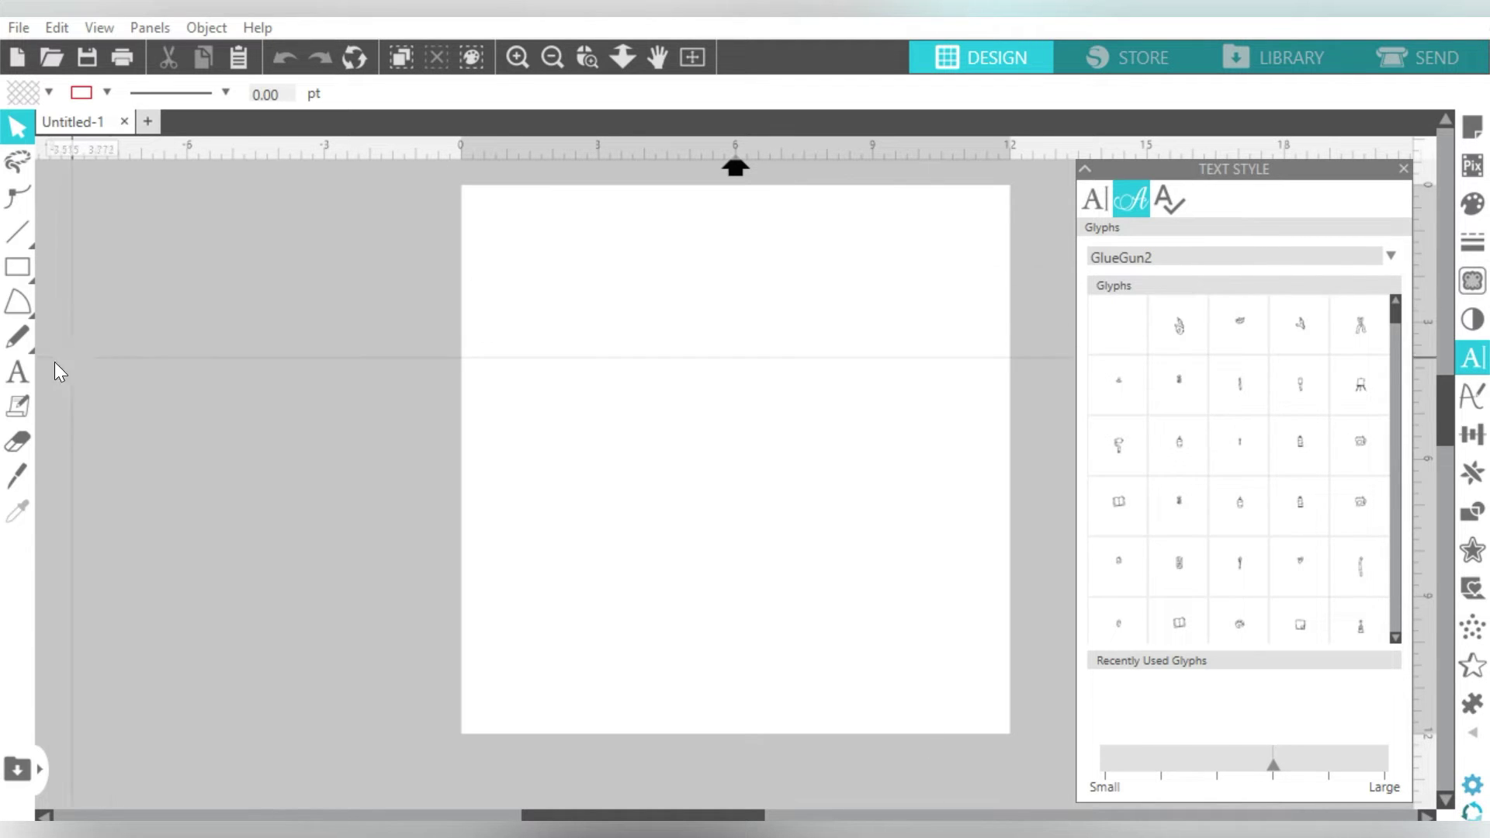
Step: Type five GlueGun2 dingbat lines: a–v, w–U, V–4, punctuation symbols, and 1234
left_click(18, 372)
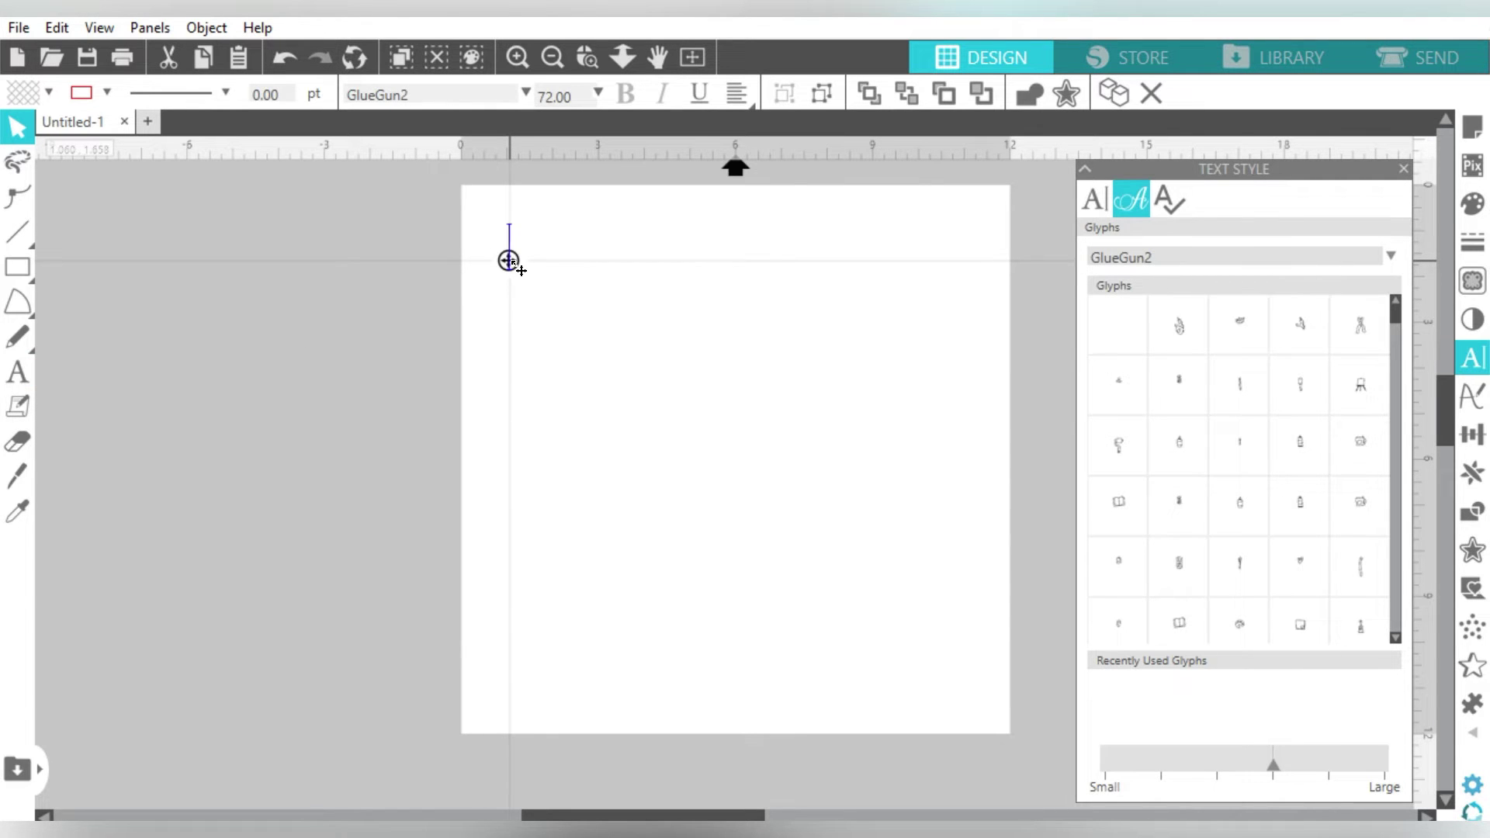
type("abcdefghijklmn")
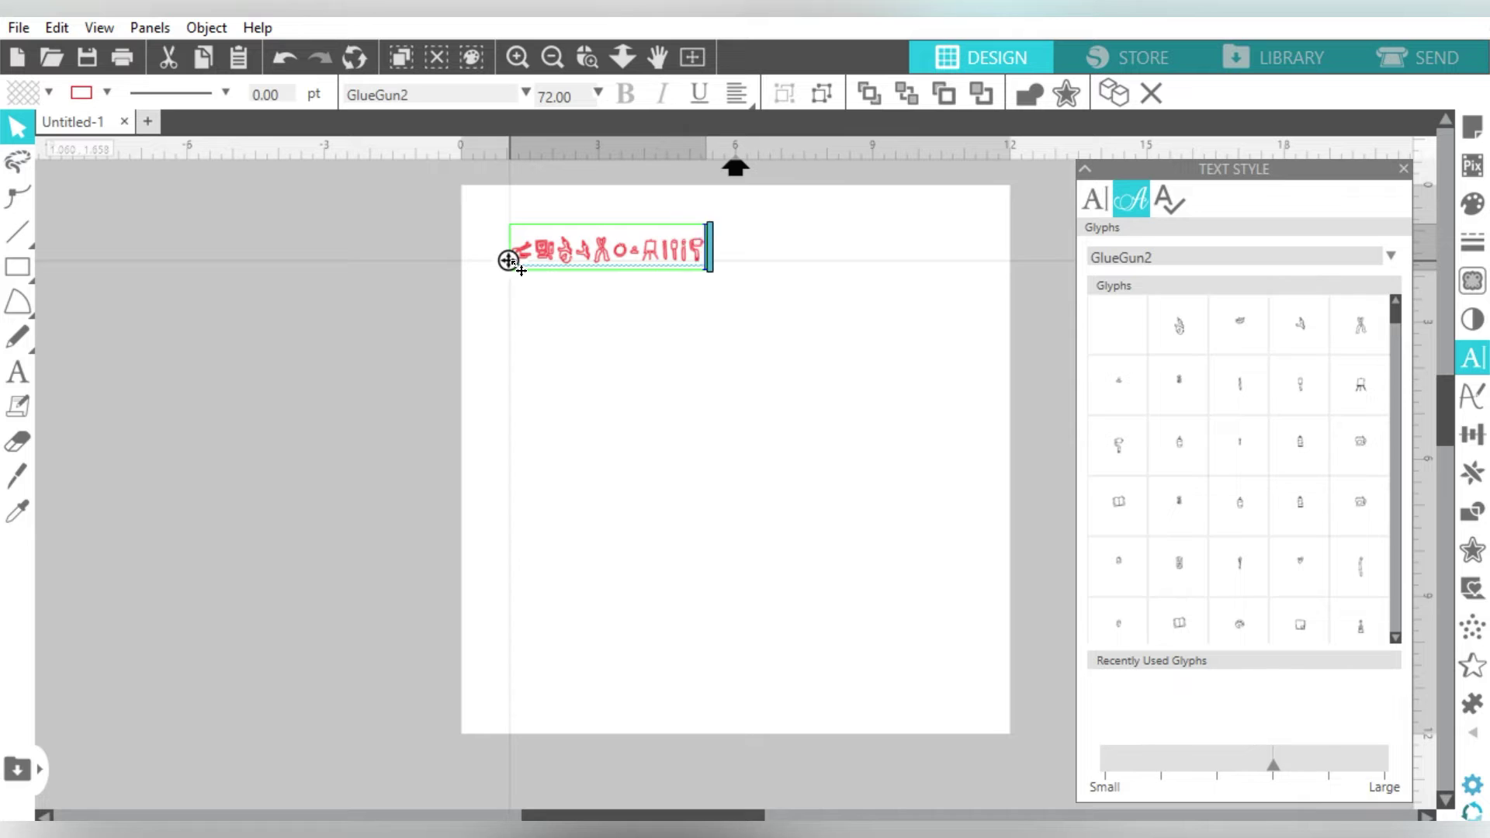
type("opqrstuvwxyz")
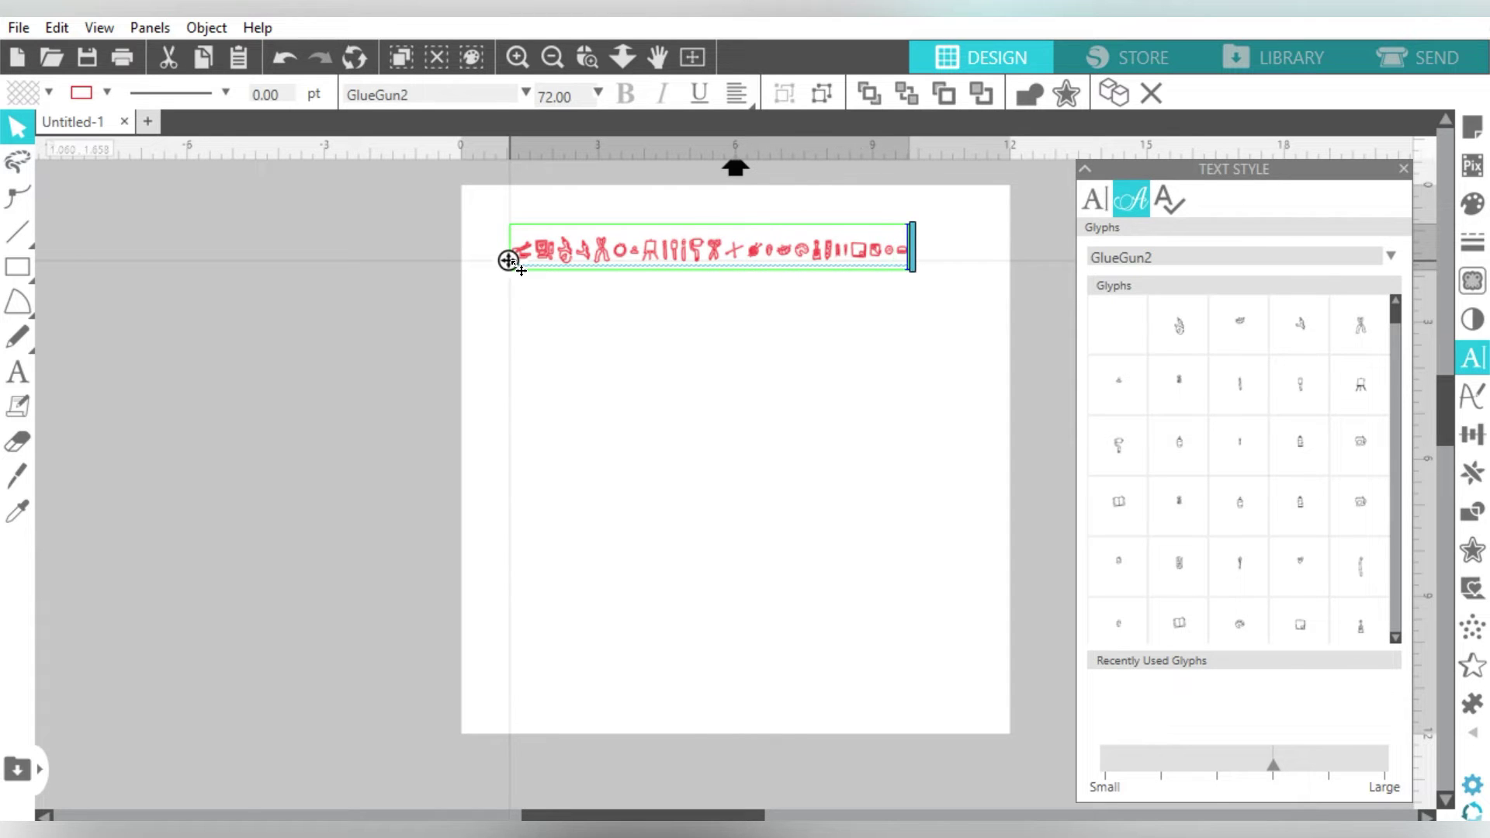
key("Return")
type("wxyzABC")
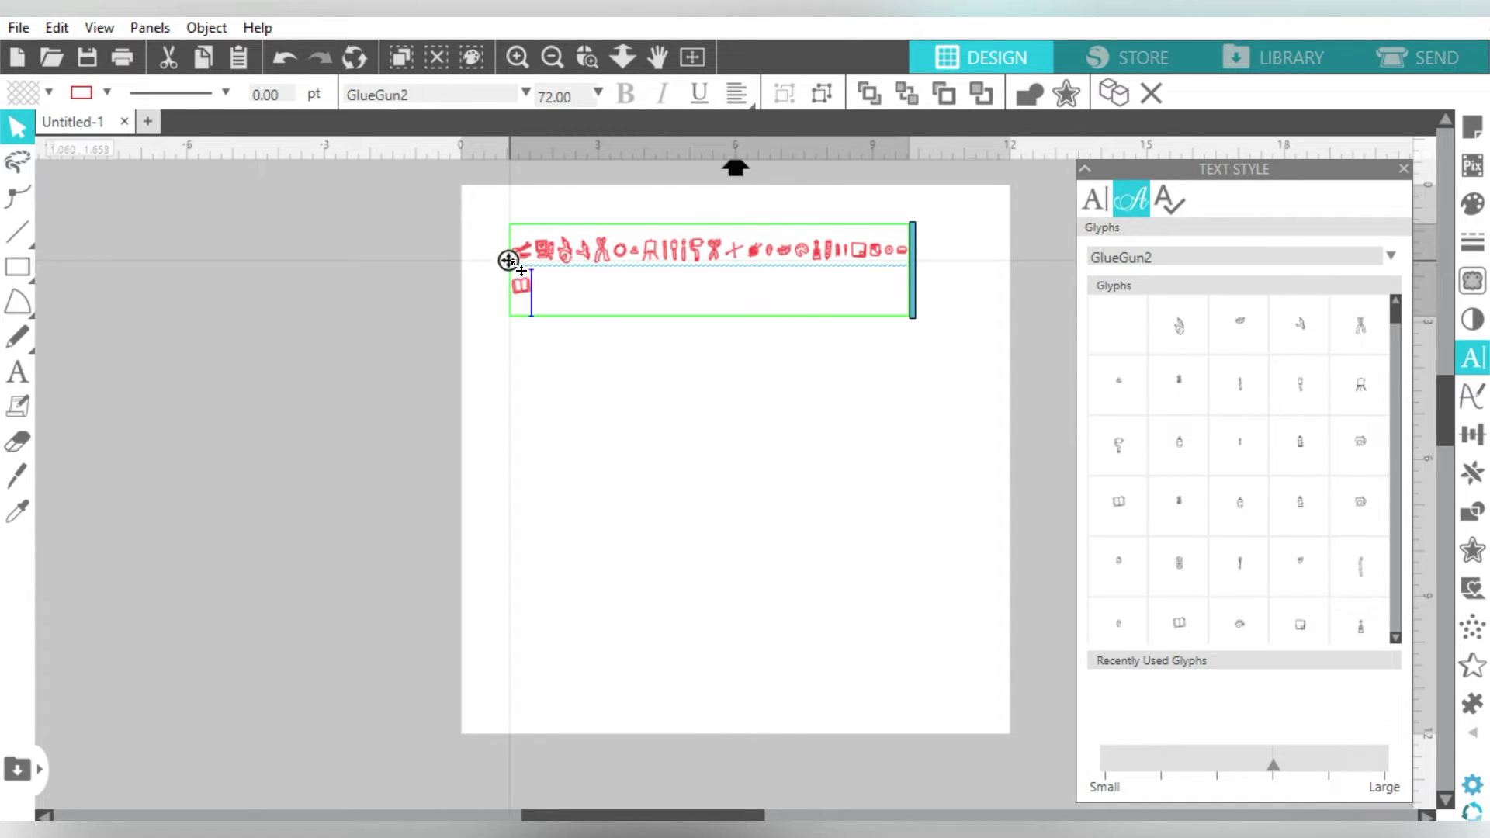
type("DEFGHIJKLMNOPQRSTU")
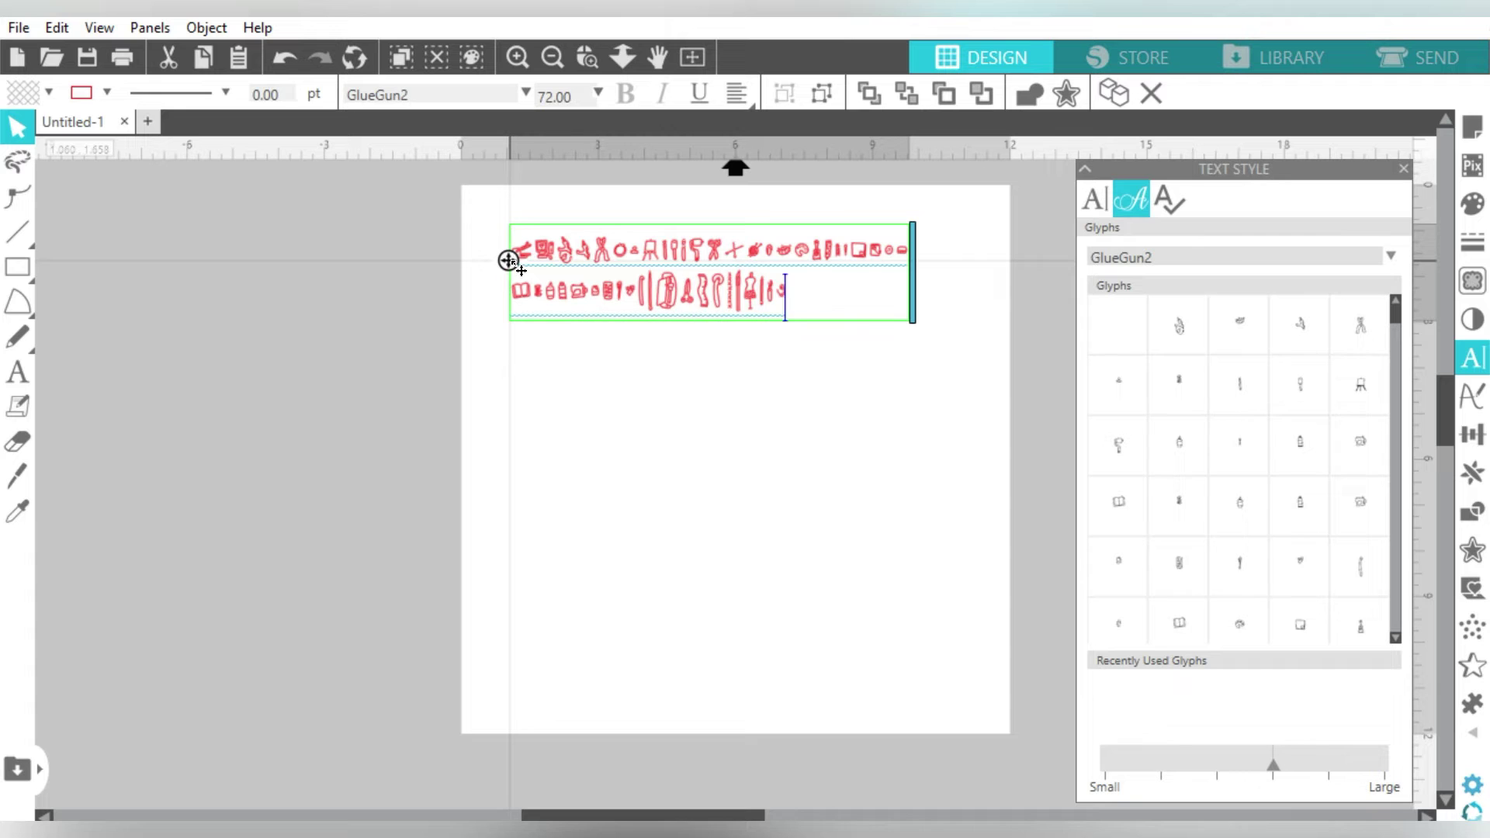
key("Return")
type("VWXYZ01234")
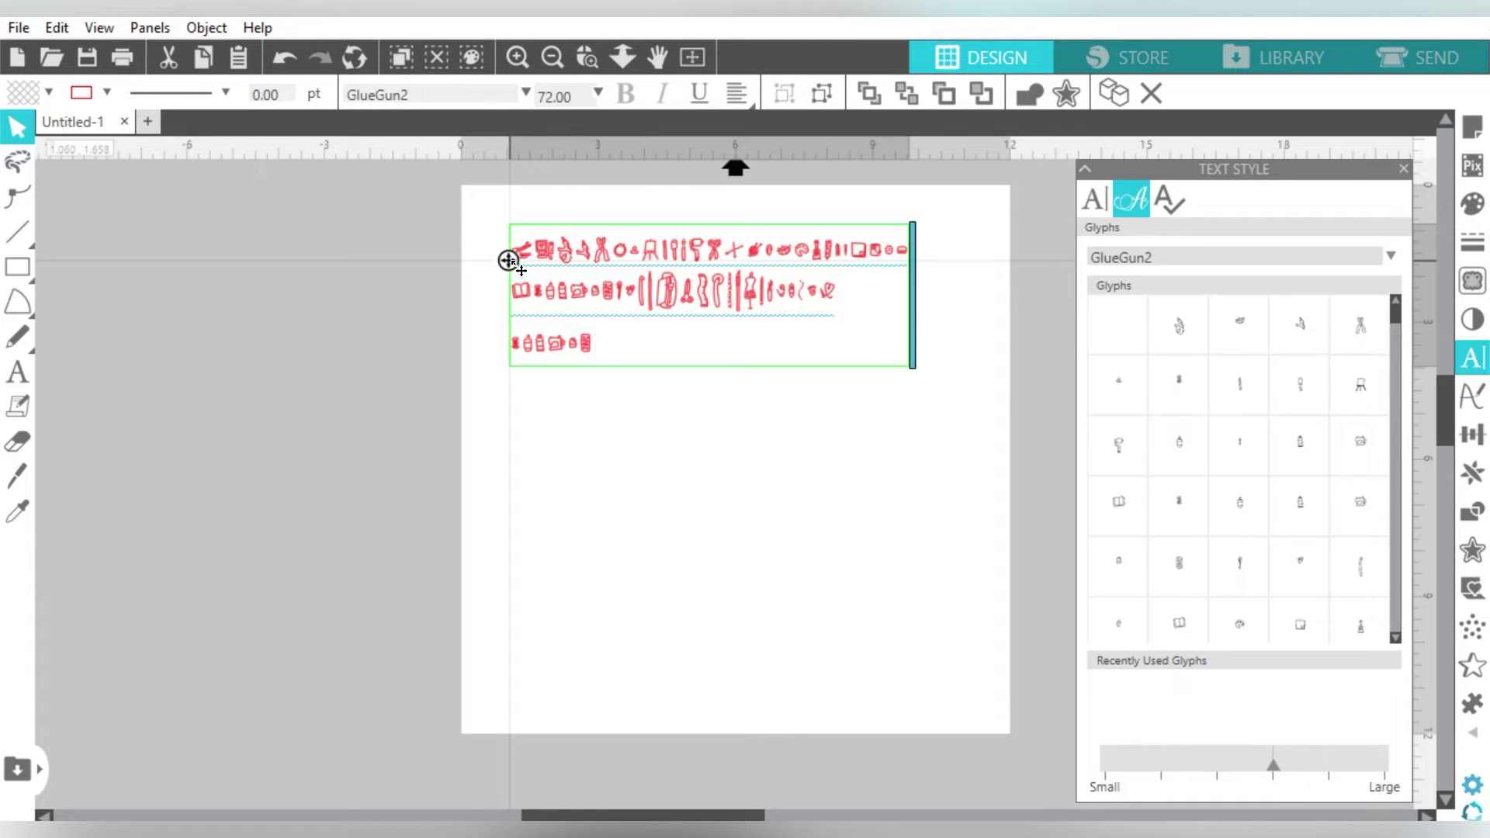
key("Return")
type("!@#$%^&*(")
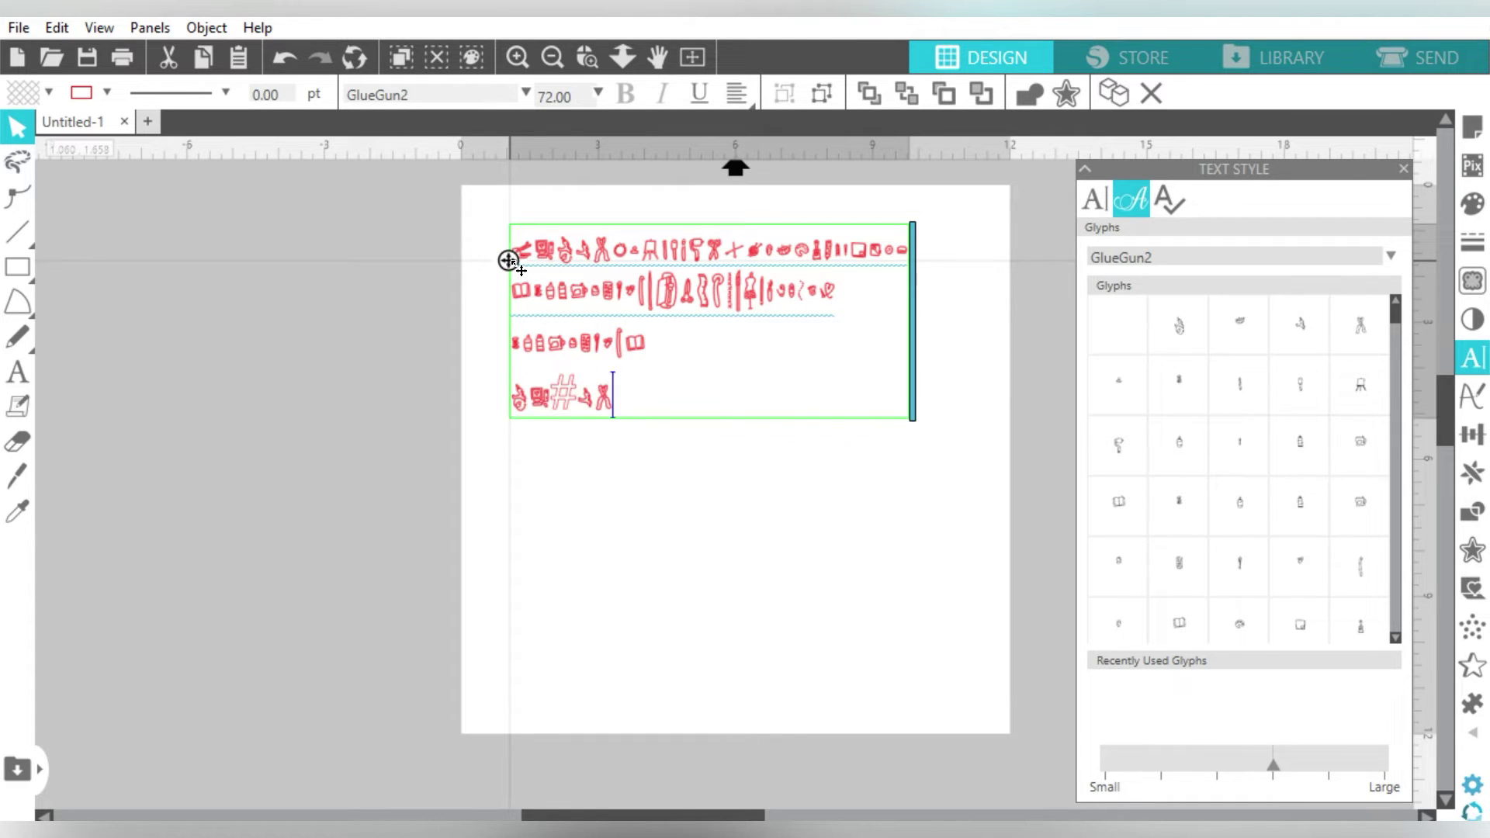
type(")-=_+")
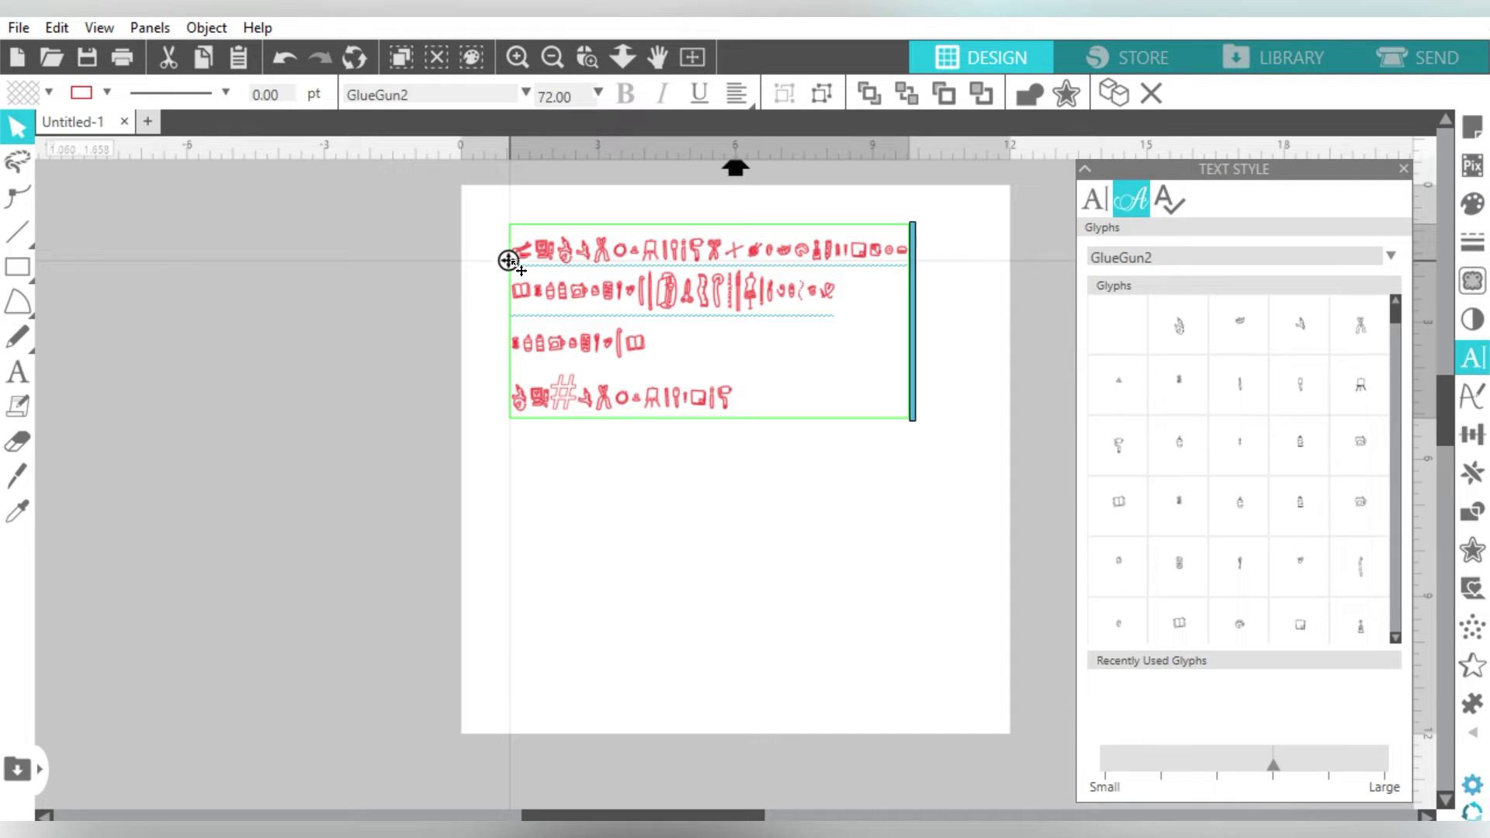
type("[]{}|;:',")
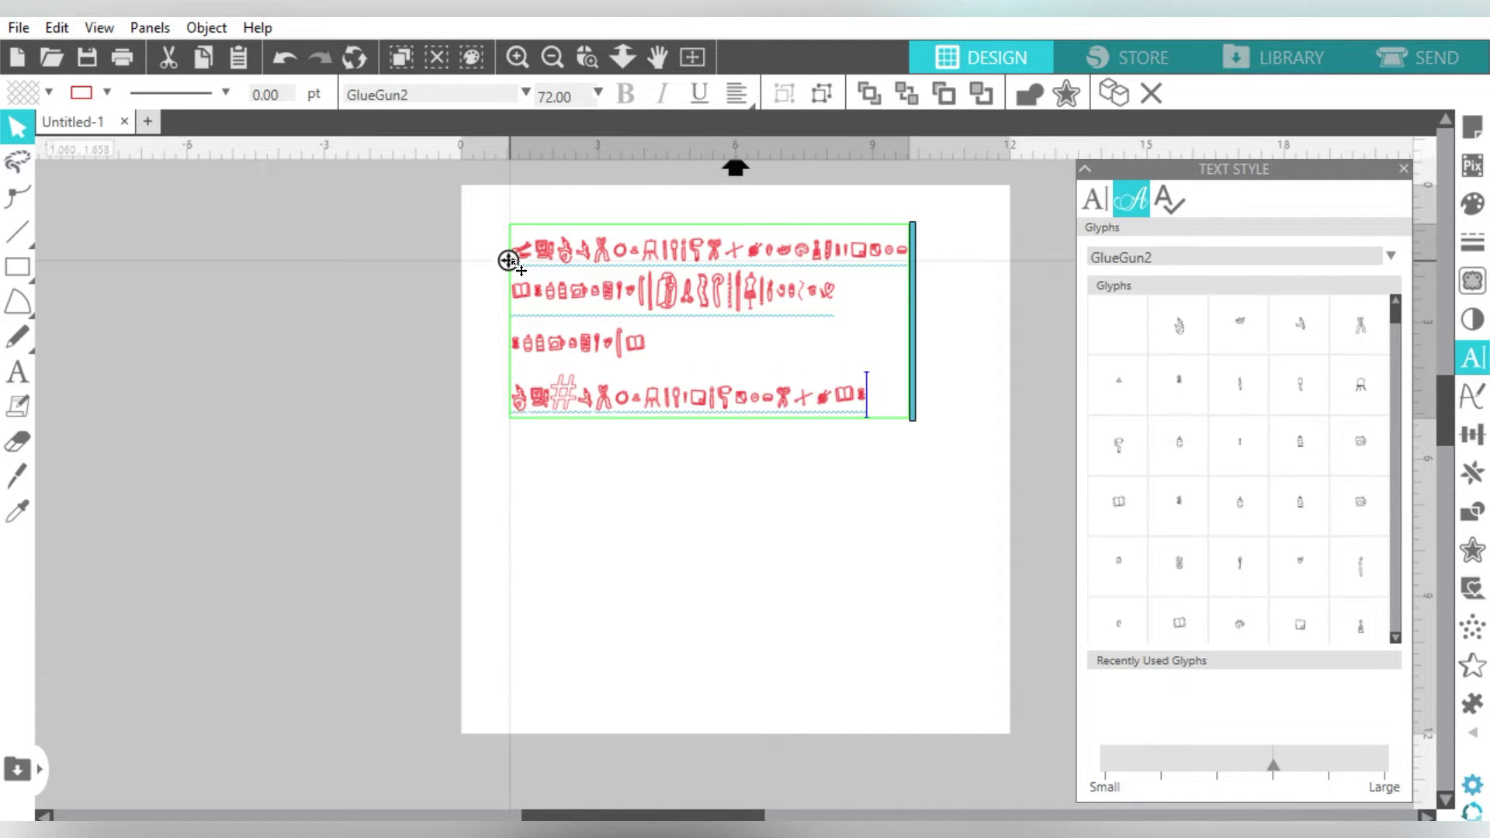
type("./<>?\"")
key("Return")
type("123")
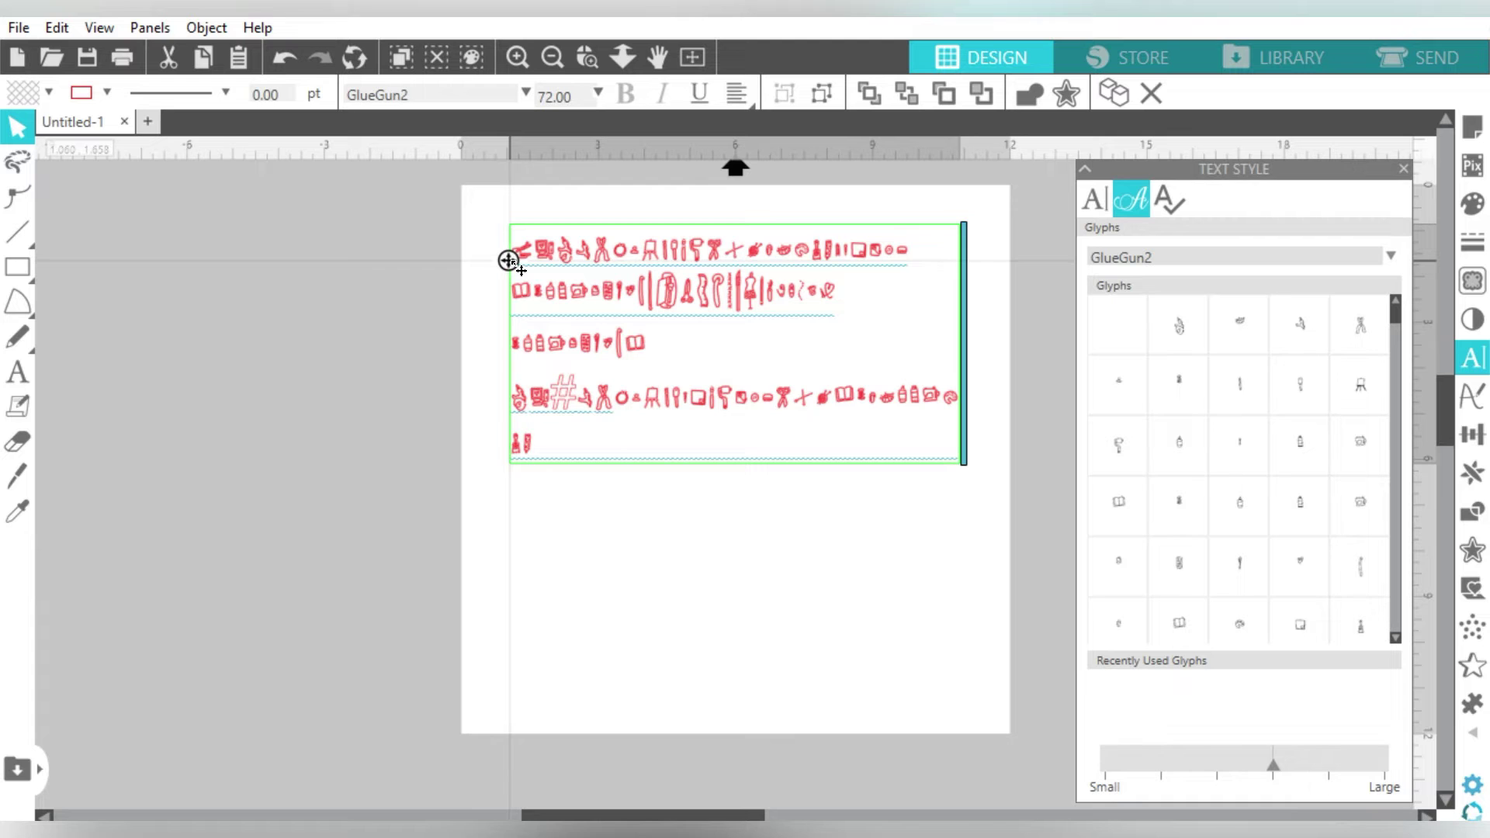
type("4")
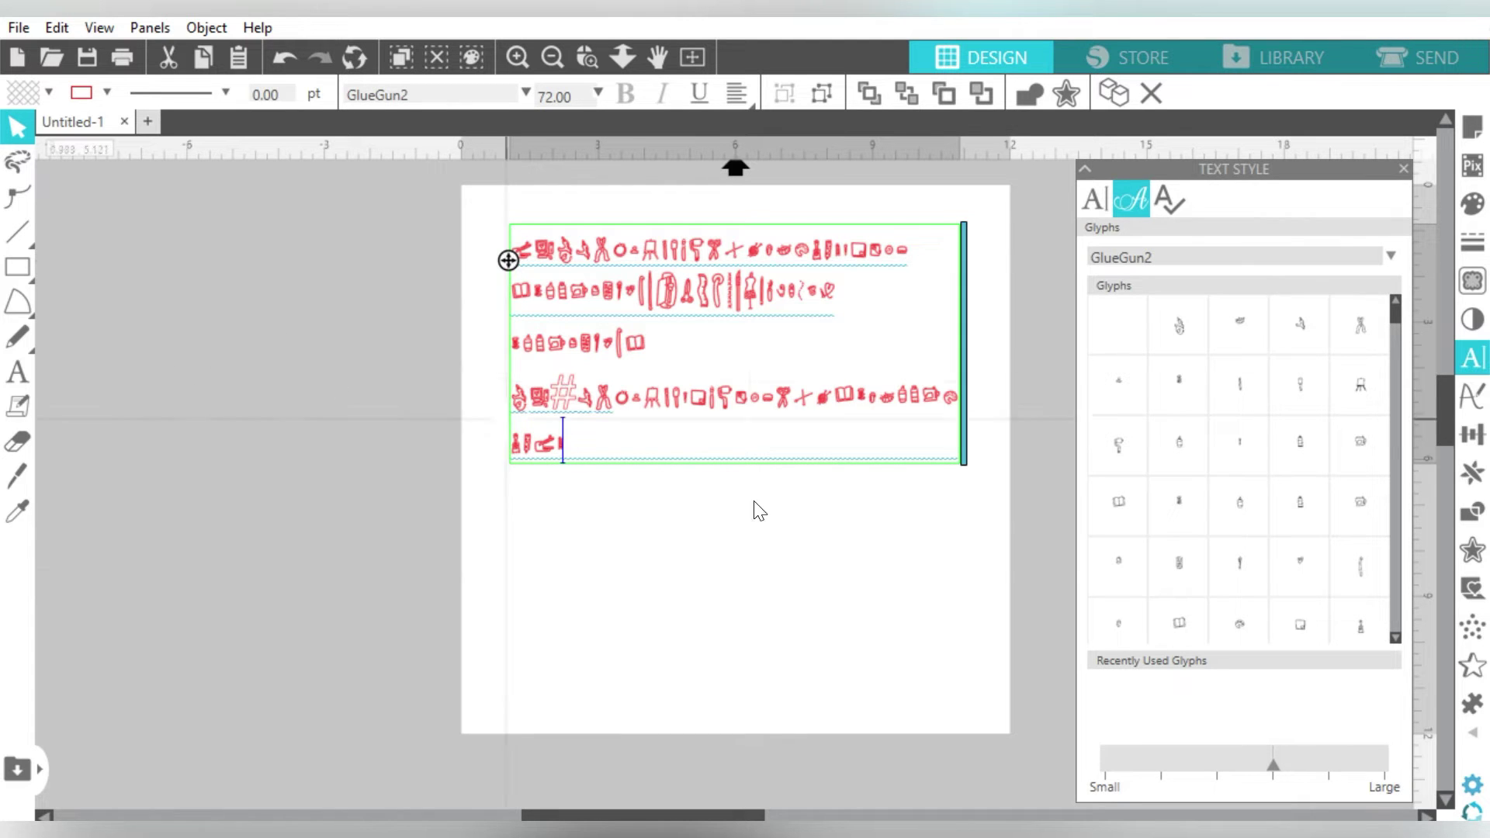
left_click(752, 572)
Step: Set the dingbat block's fill and line colour to black
left_click(669, 305)
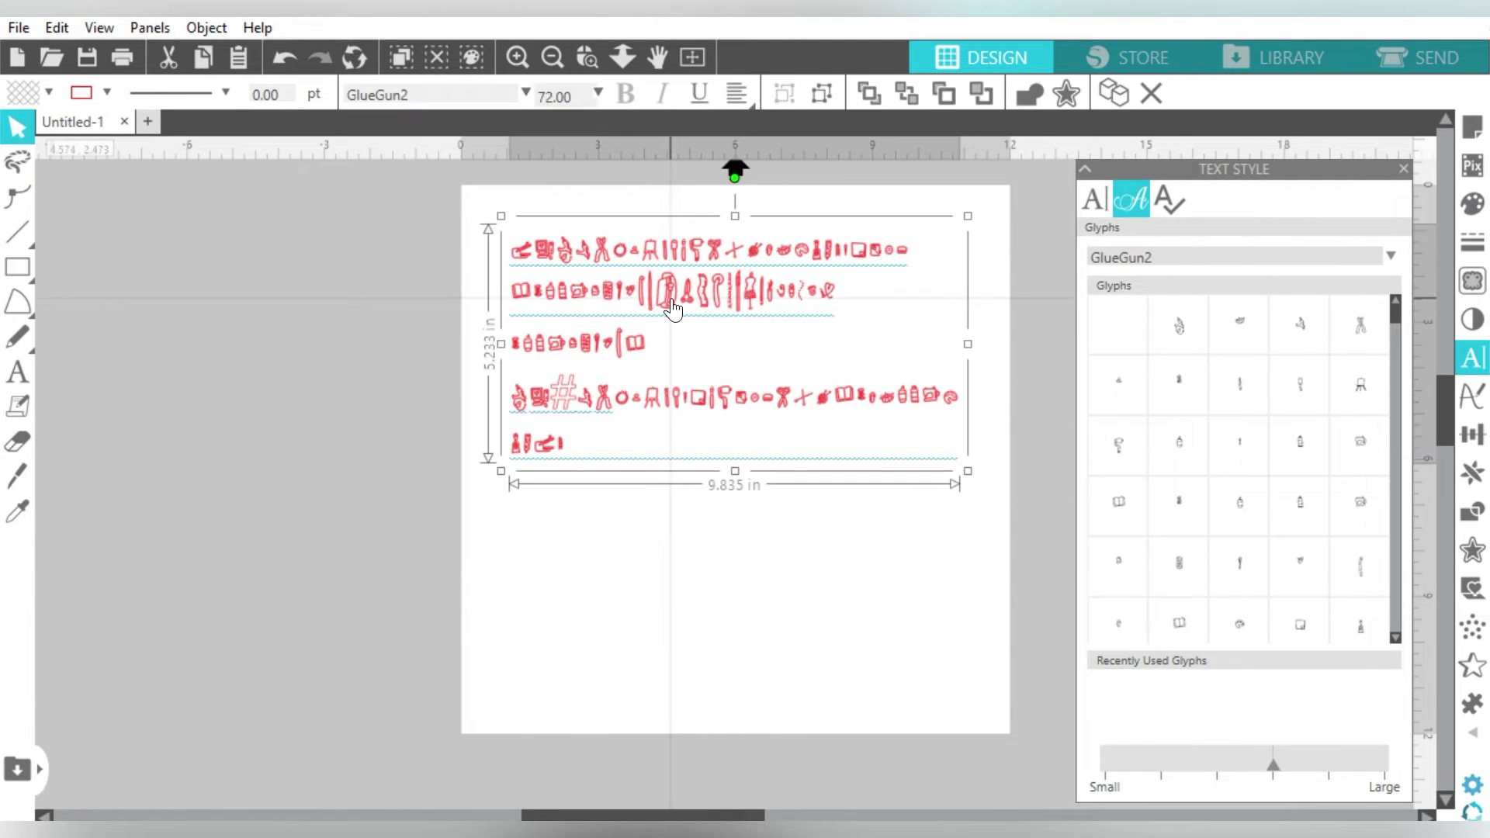
left_click(50, 92)
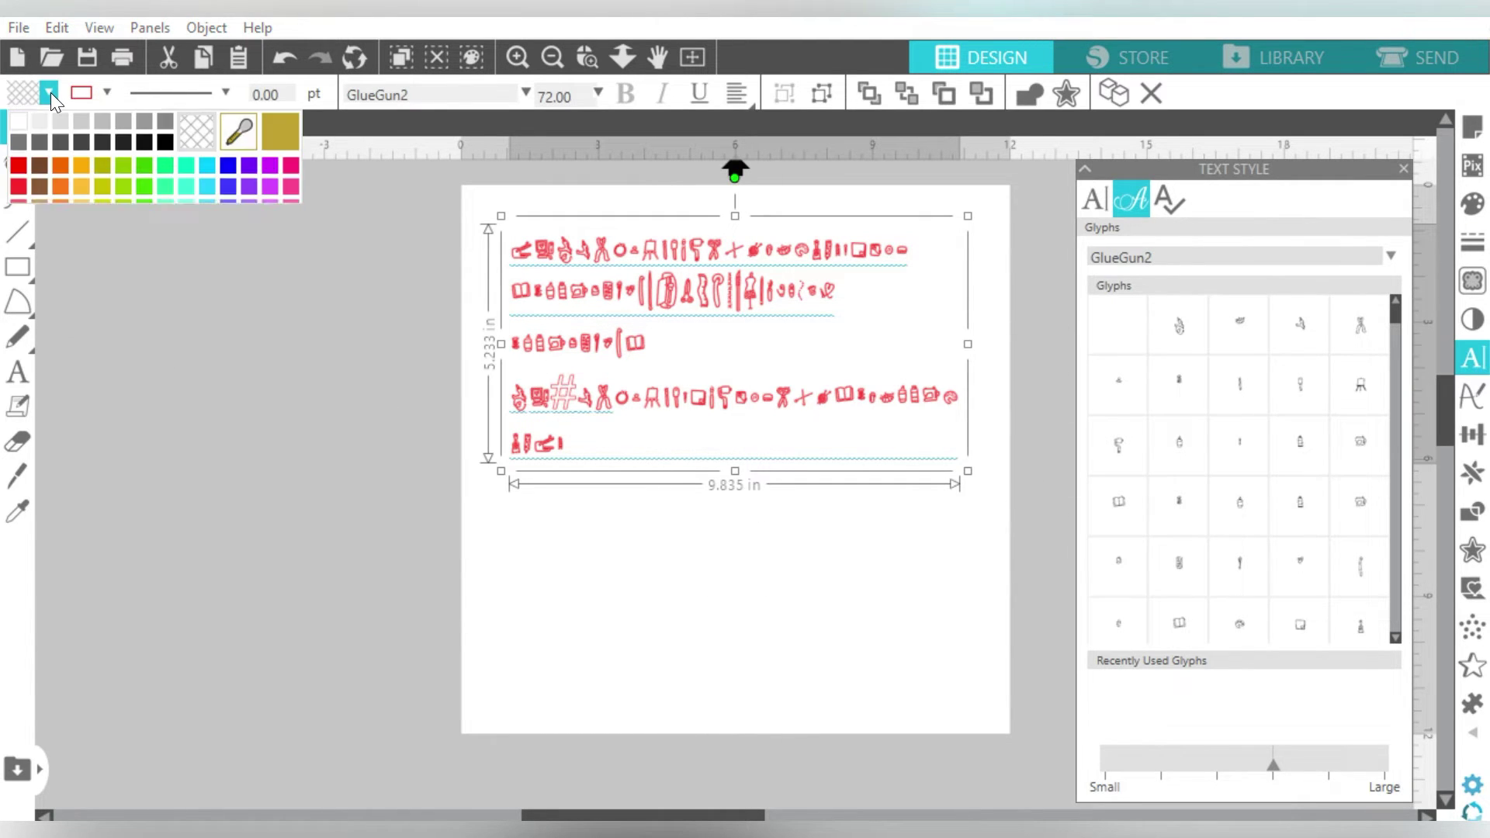
left_click(168, 143)
left_click(107, 93)
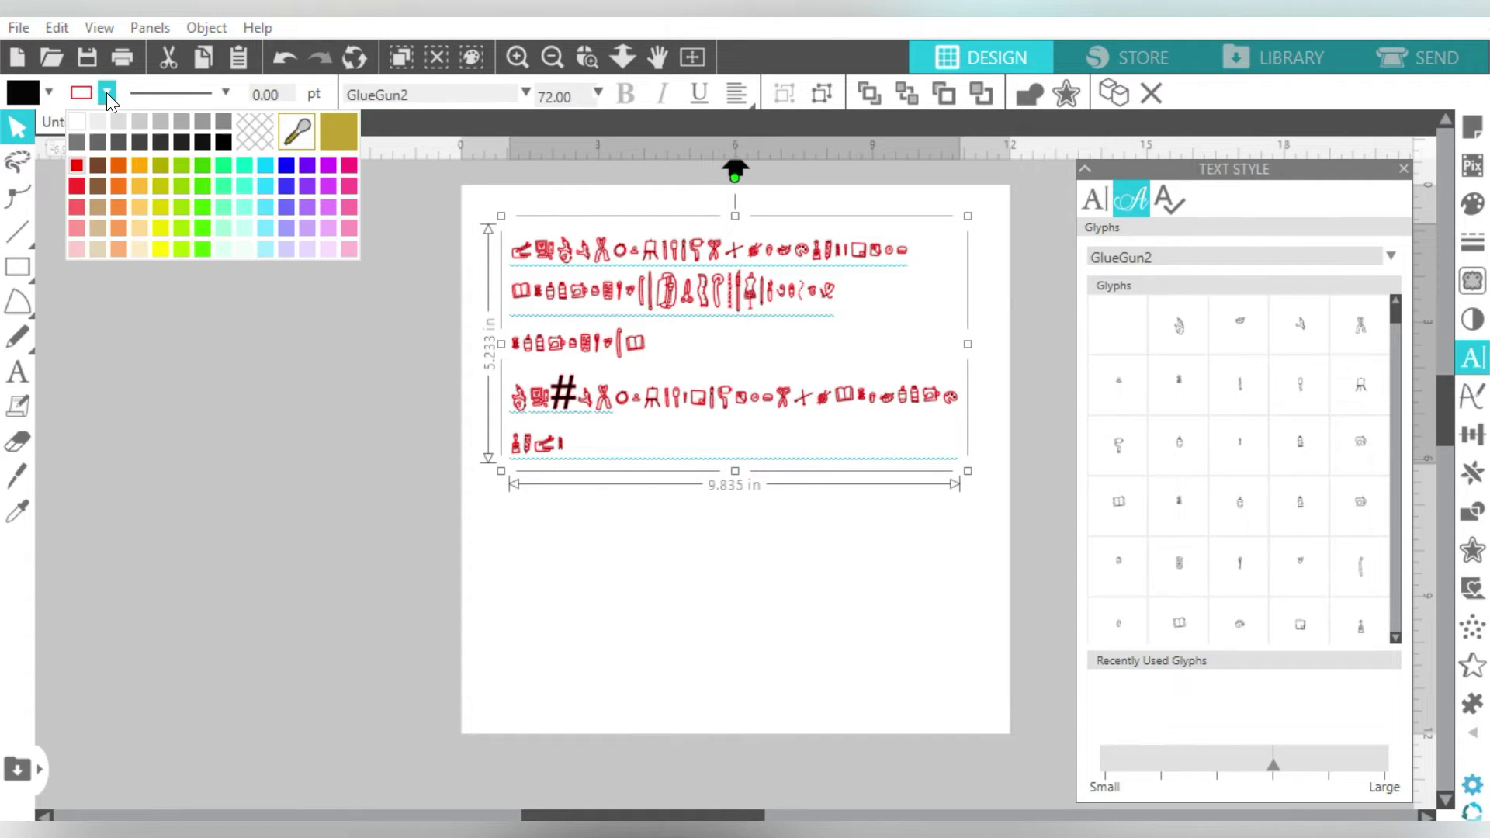
left_click(254, 131)
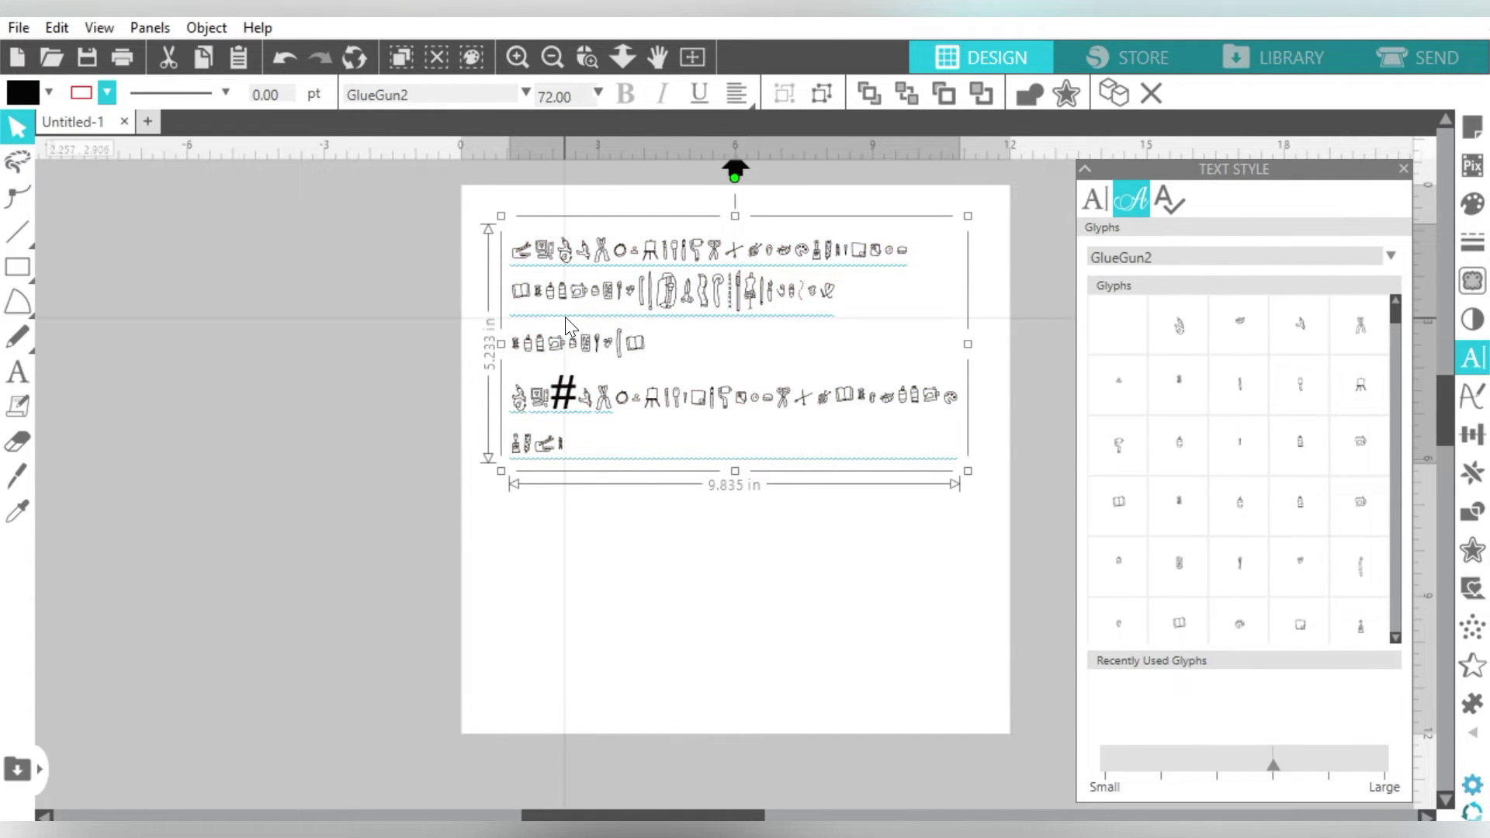
Step: Enlarge the dingbat block to about 18.148 by 9.655 inches, shifted left past the page edge
left_click_drag(580, 302, 401, 283)
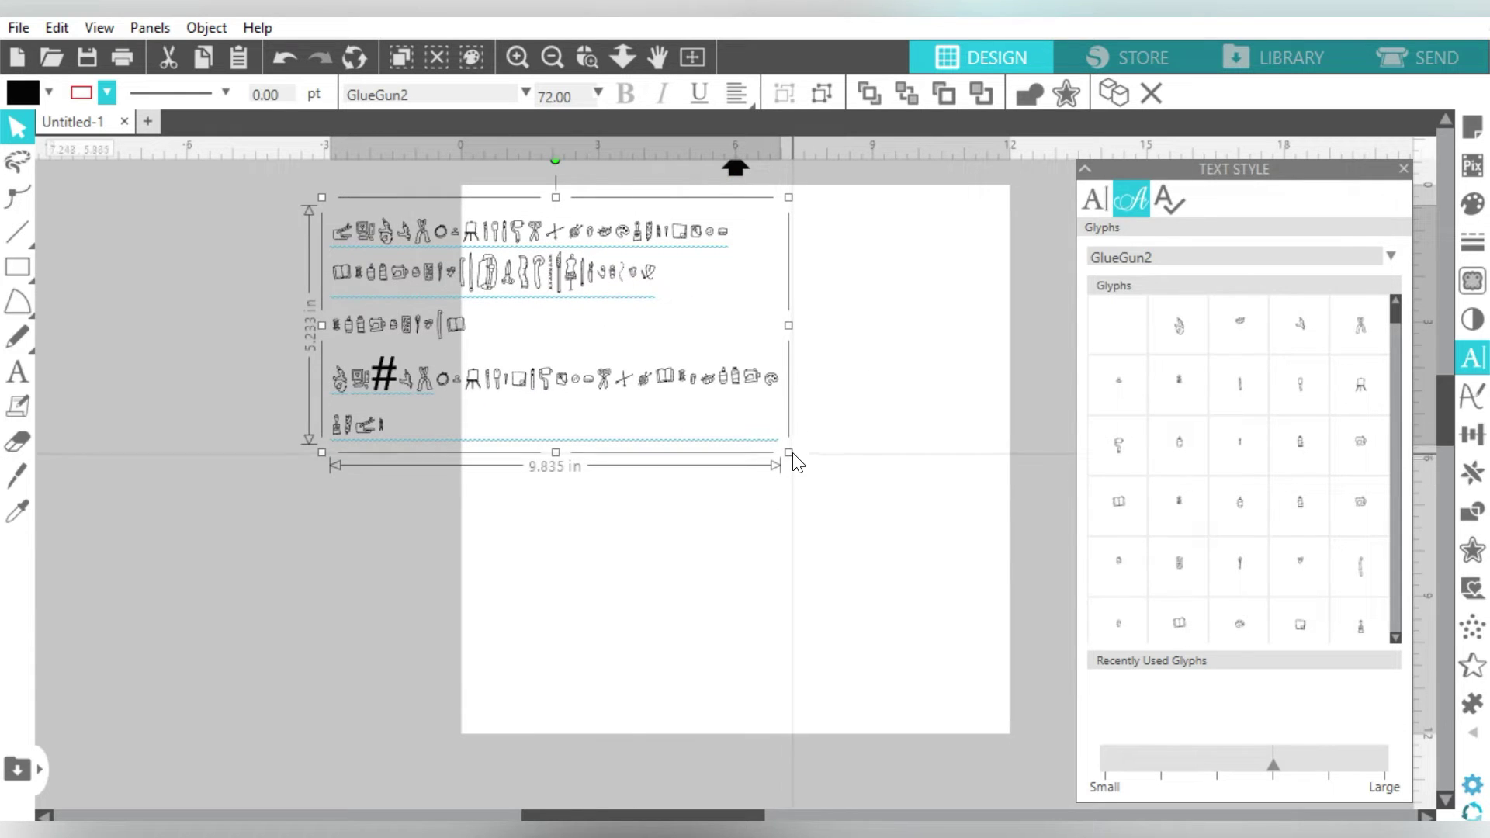
left_click_drag(788, 453, 1140, 698)
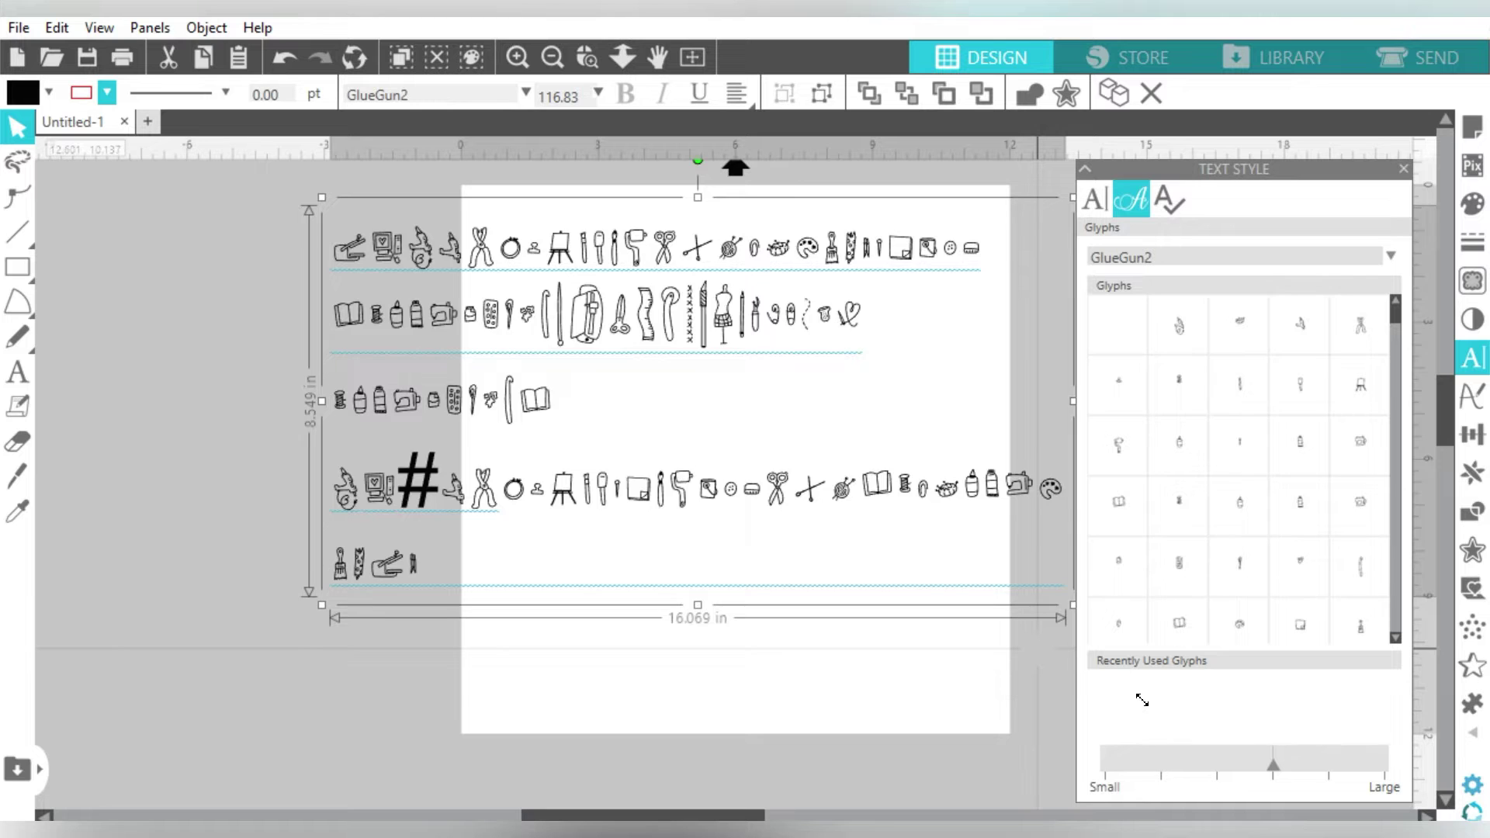
left_click_drag(732, 350, 606, 363)
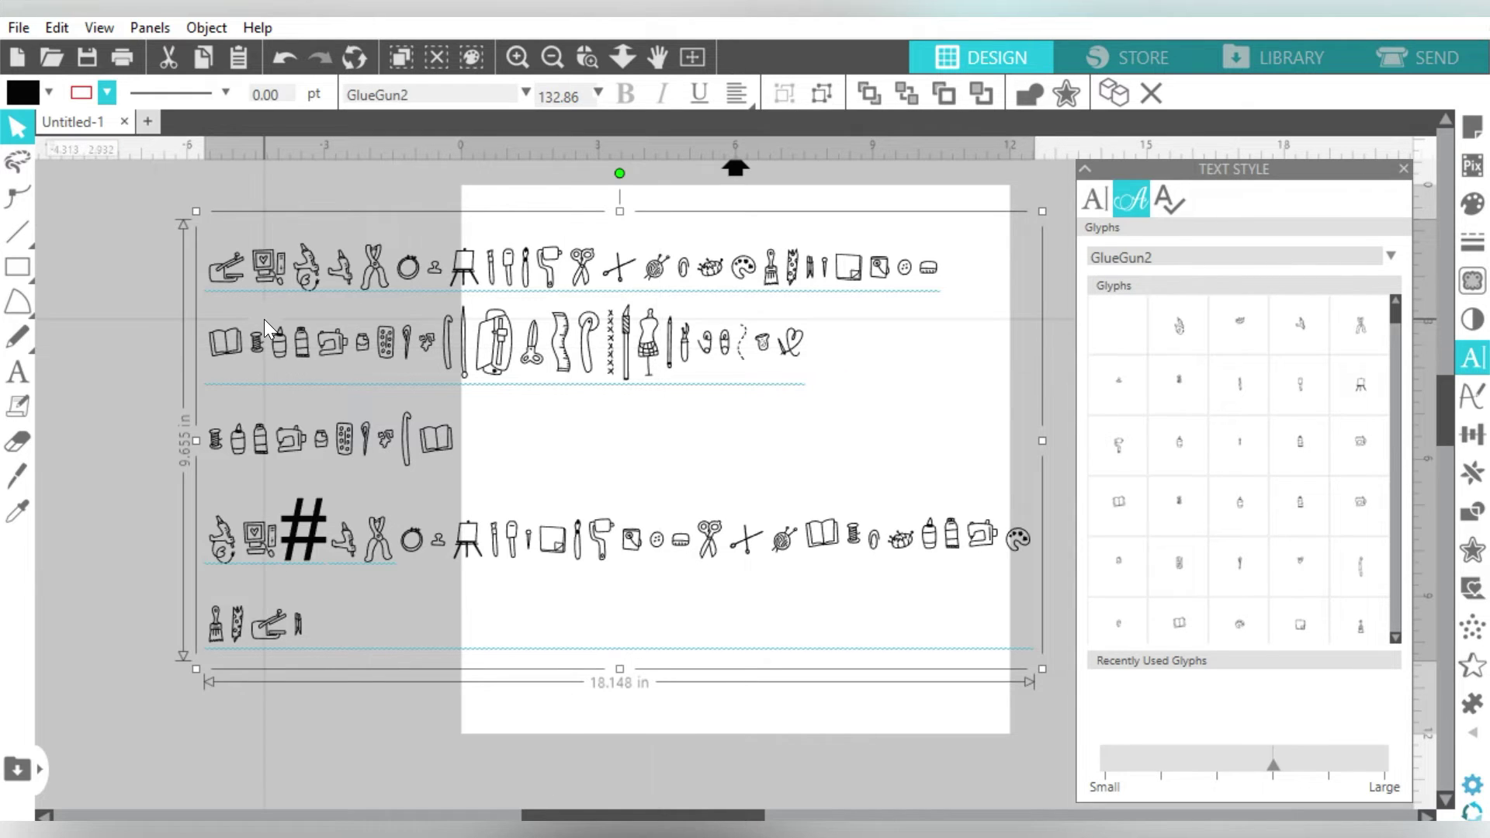
Step: Delete the dingbat block and start a new text box near the page's upper left
key("Delete")
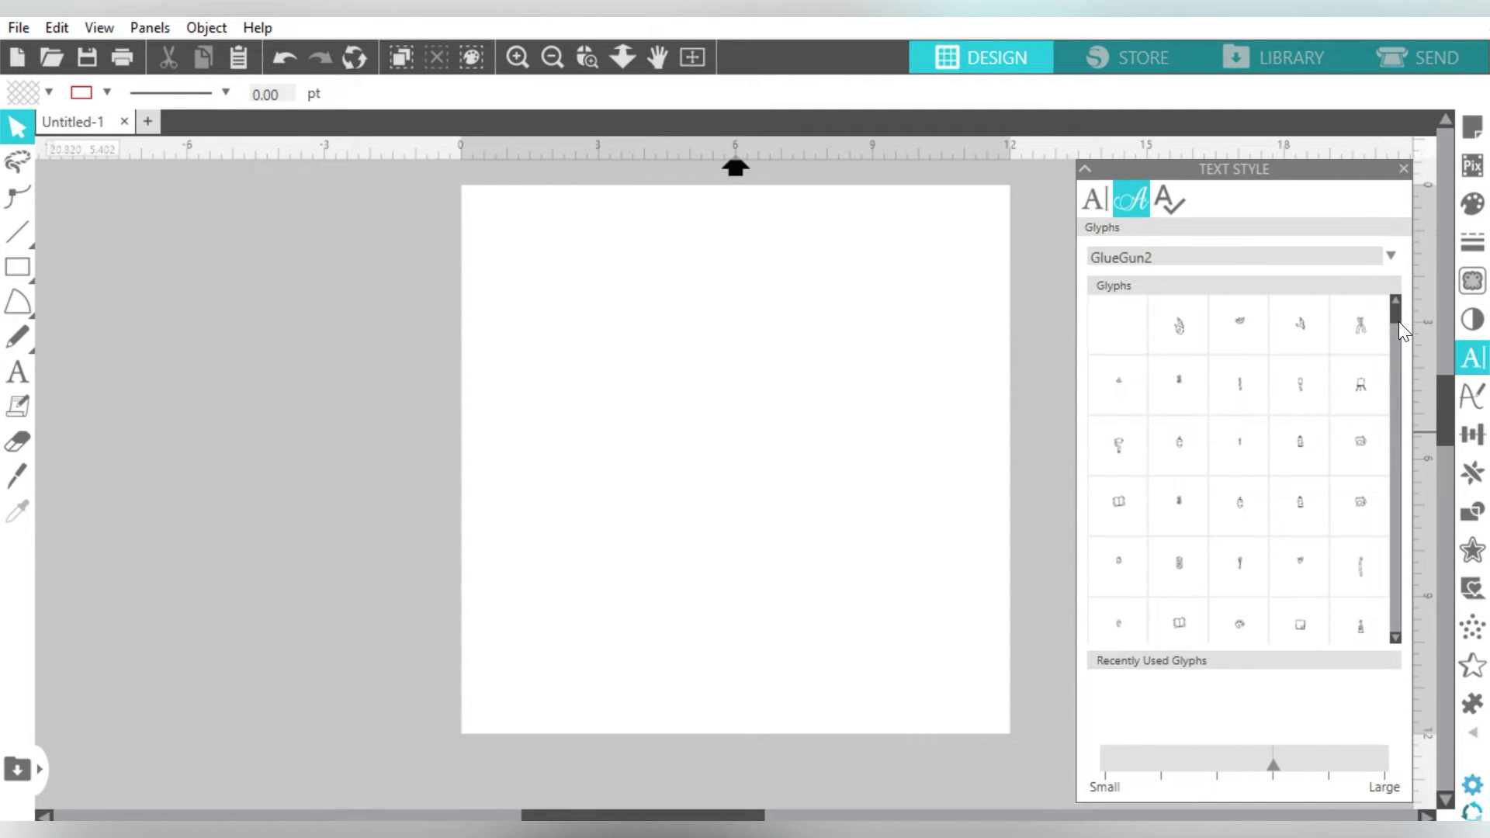
left_click(18, 374)
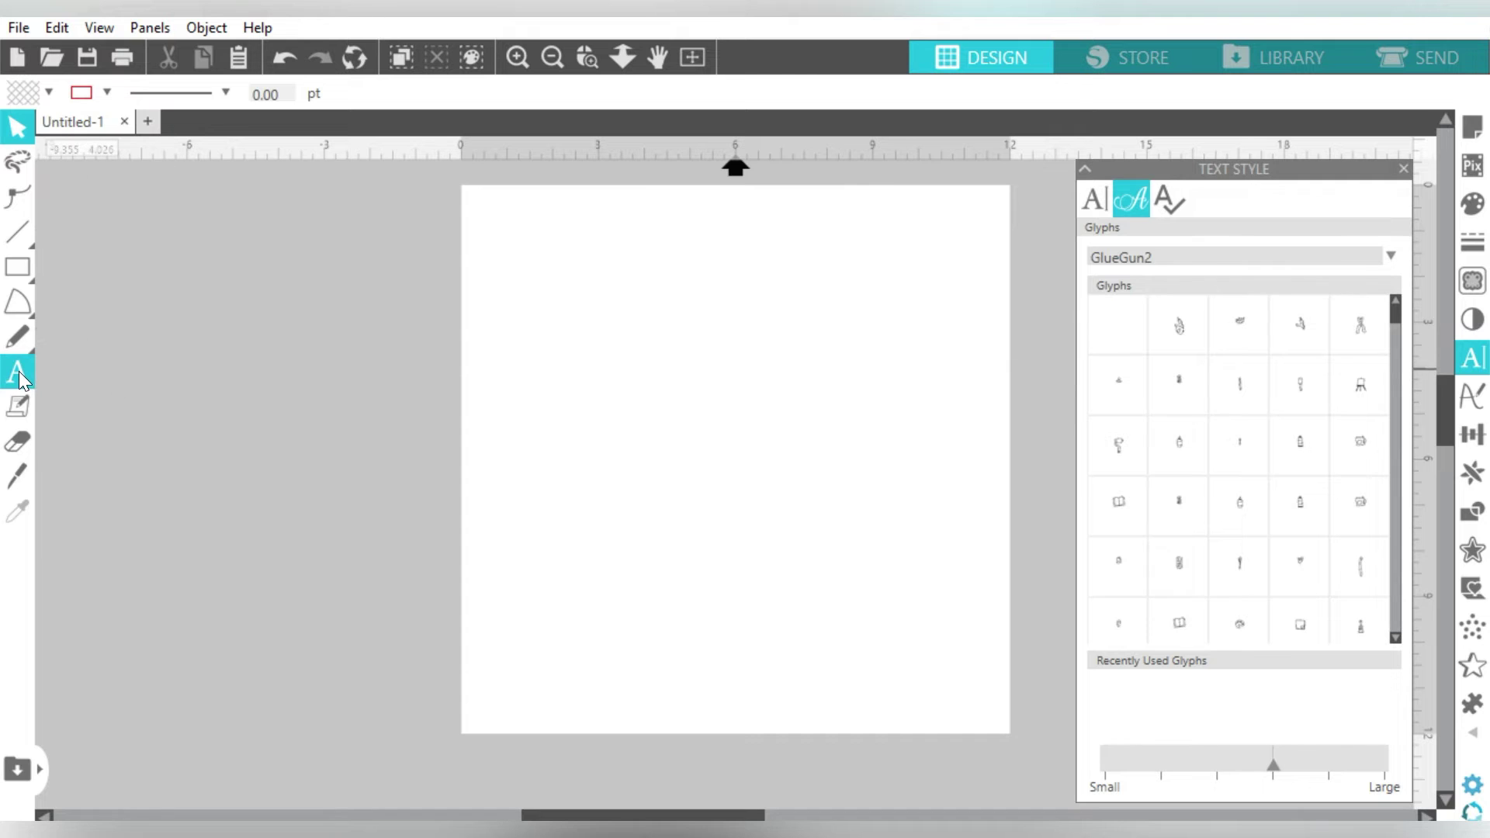
left_click(18, 376)
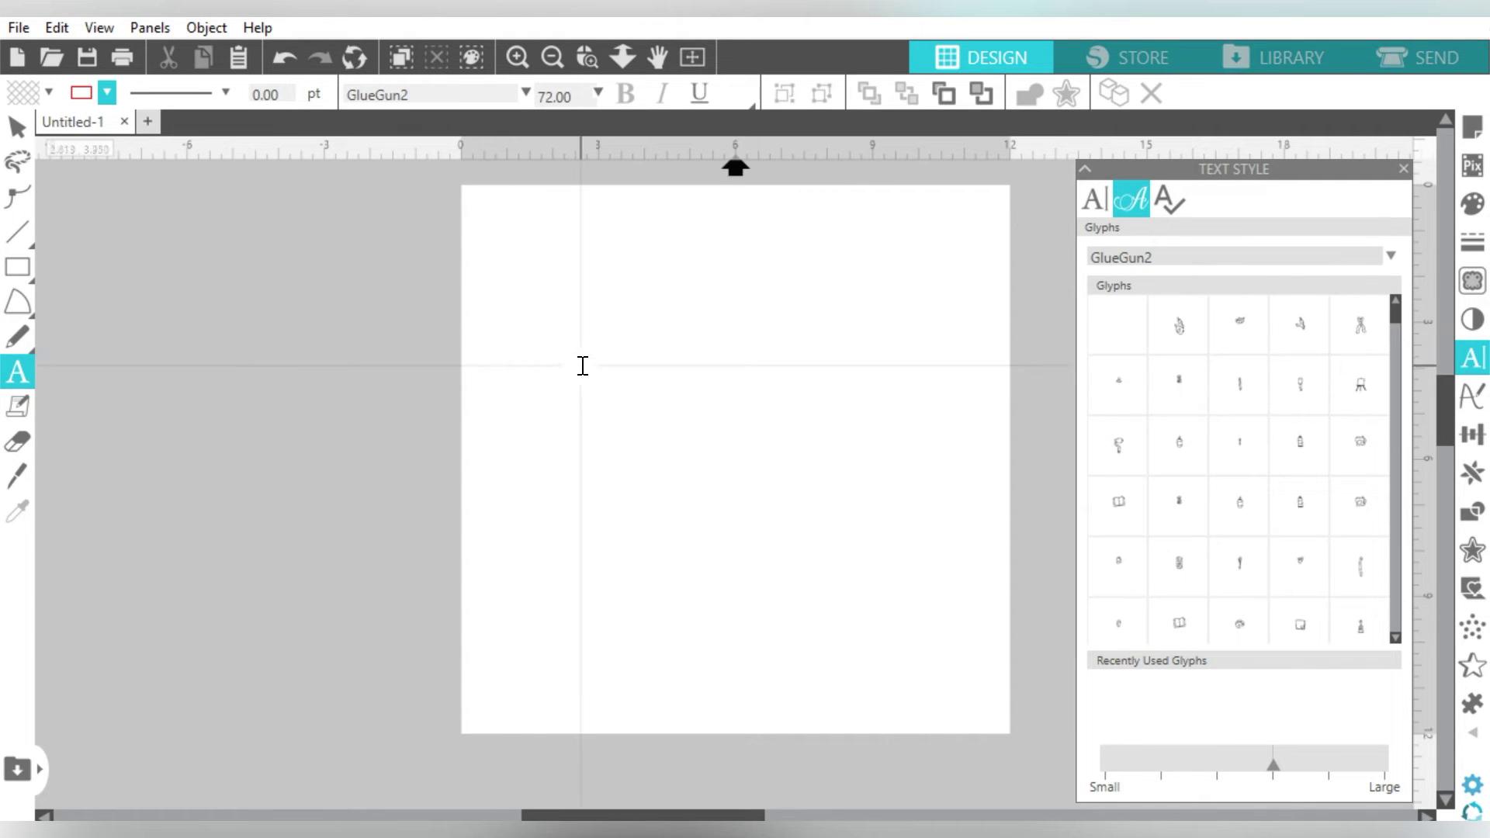
left_click(538, 349)
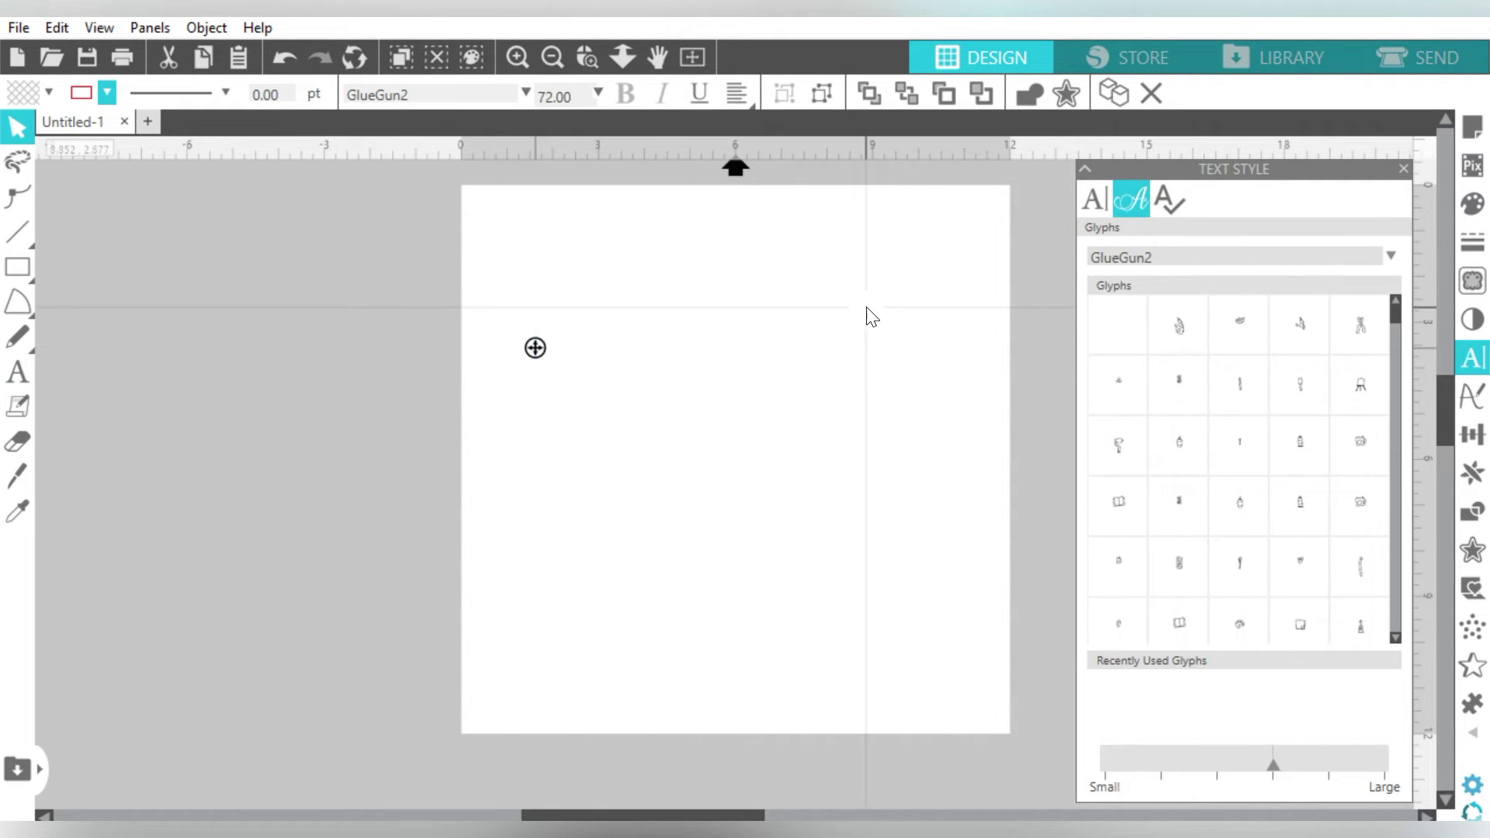
Step: Insert paint roller, glue bottle, pin, two paint tube and open book glyphs from GlueGun2
left_click(1127, 448)
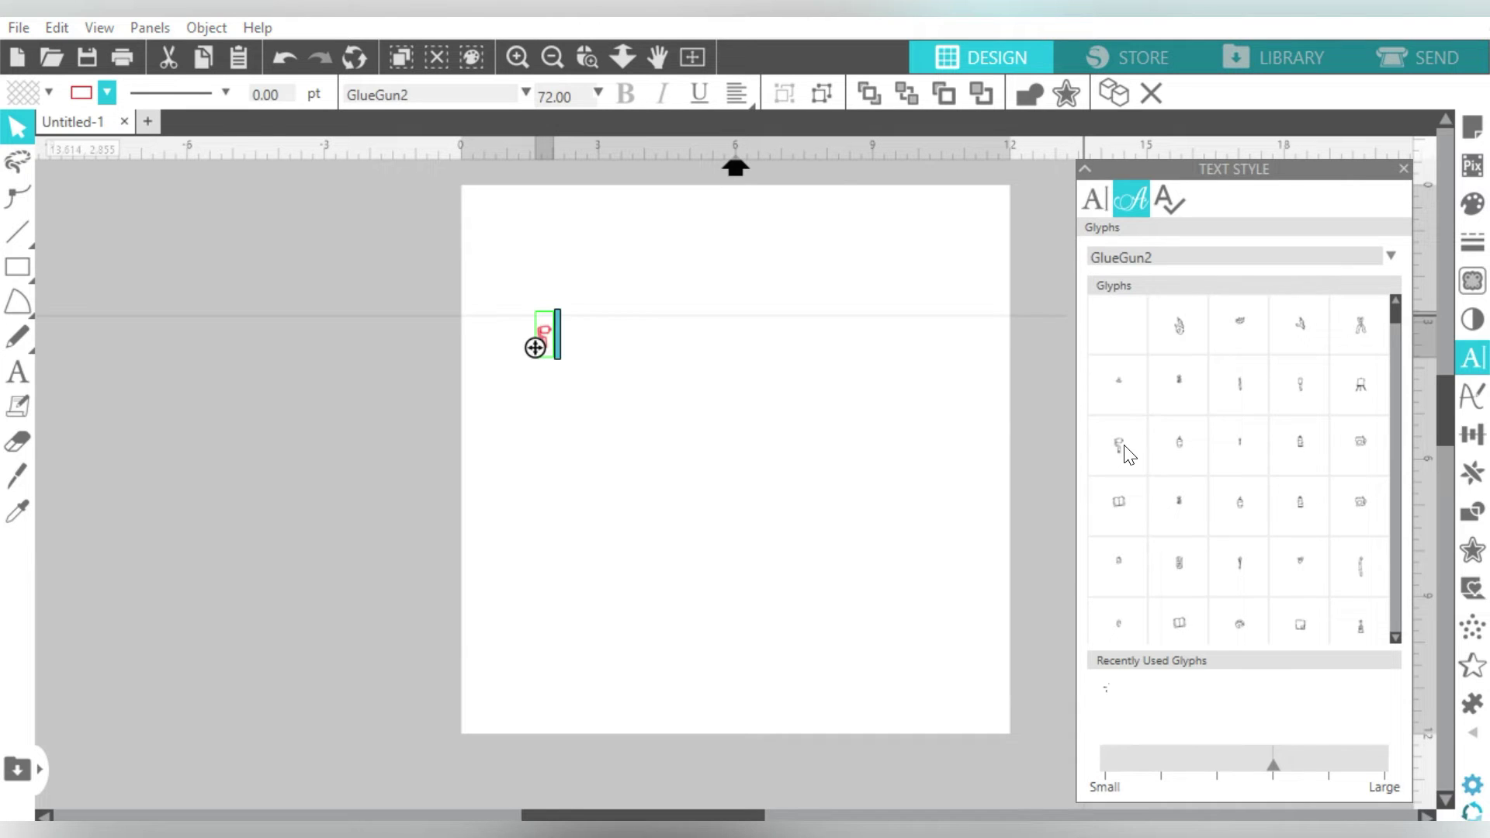
left_click(1176, 455)
left_click(1218, 457)
left_click(1301, 464)
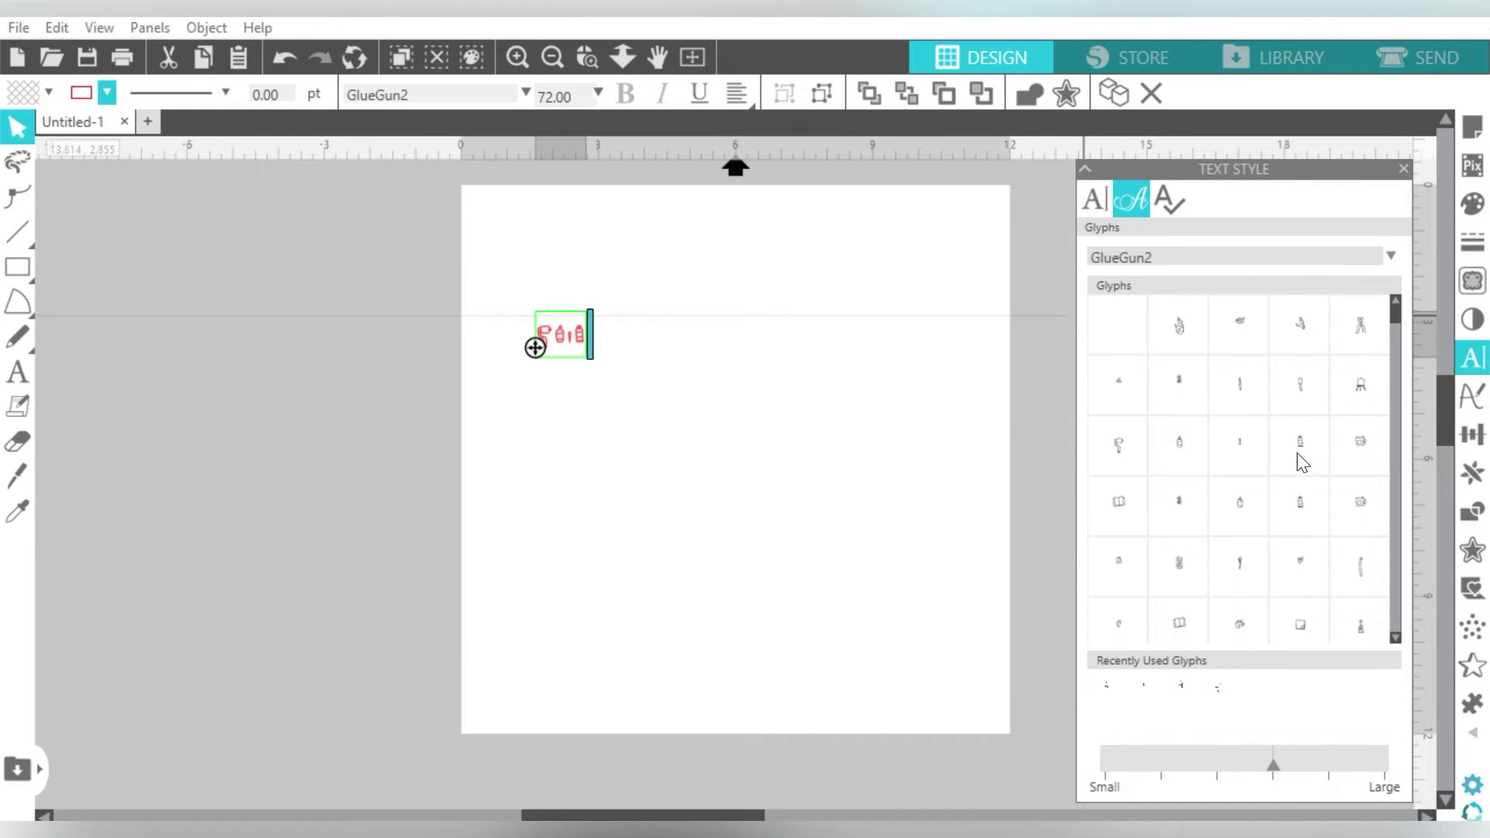
left_click(1304, 512)
scroll(1395, 490, "down", 1)
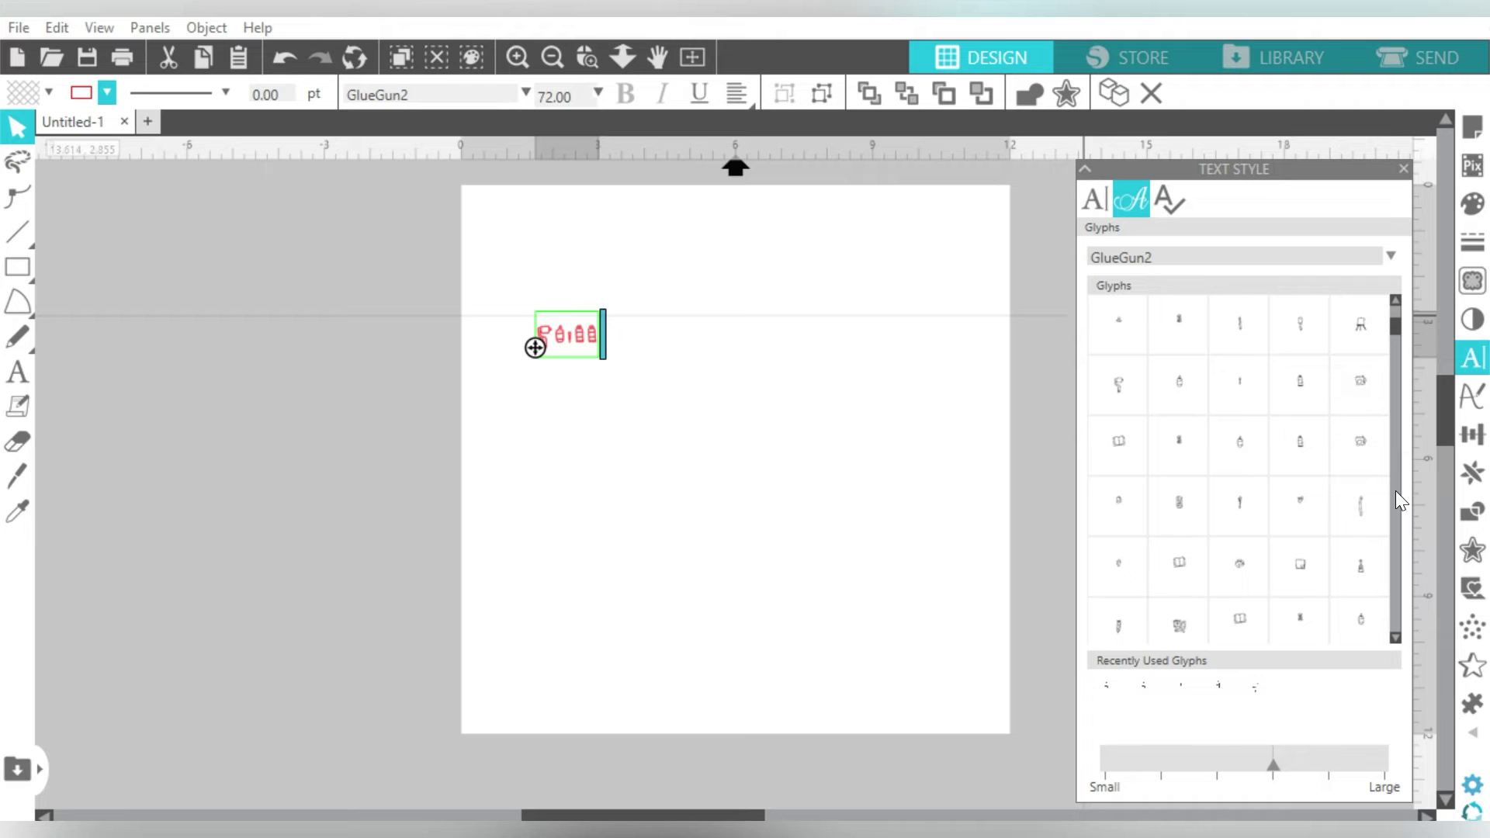
left_click(1178, 565)
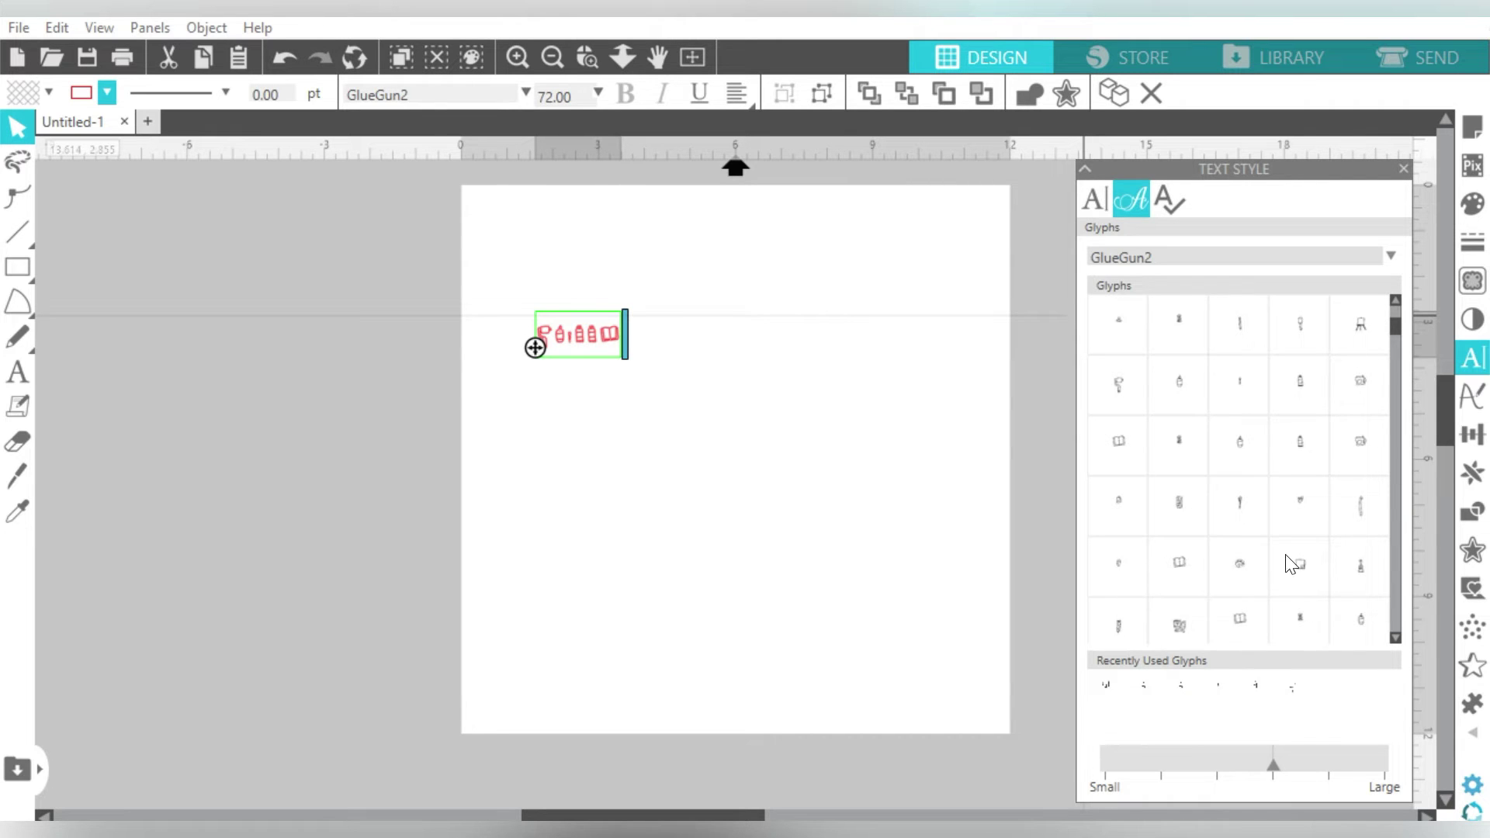
scroll(1398, 594, "down", 1)
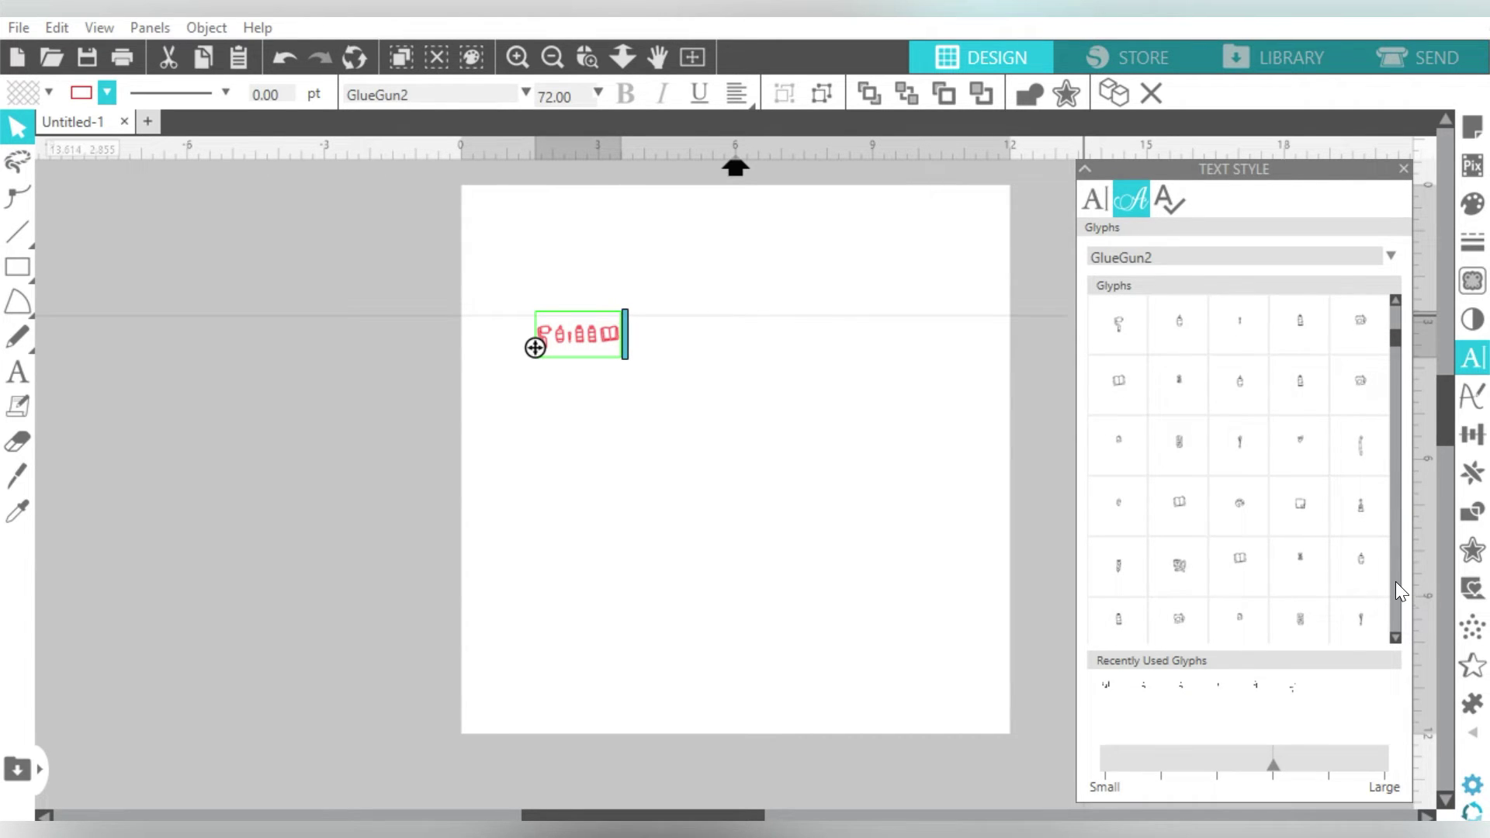
left_click_drag(1398, 347, 1399, 322)
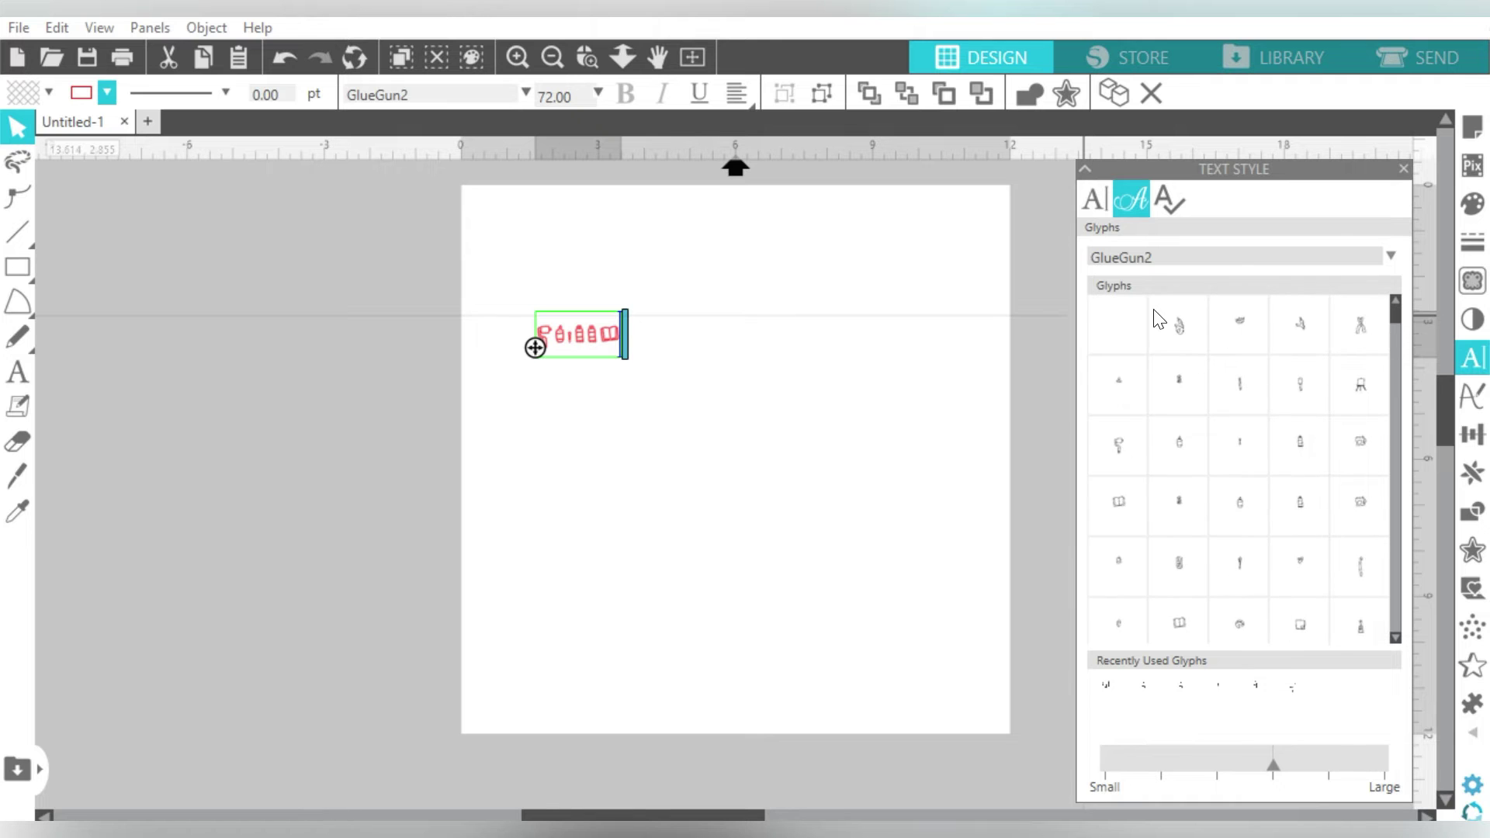
Step: Add a glue gun glyph, enlarge the row to 349.78 pt, shift it left and fill it black
left_click(1177, 333)
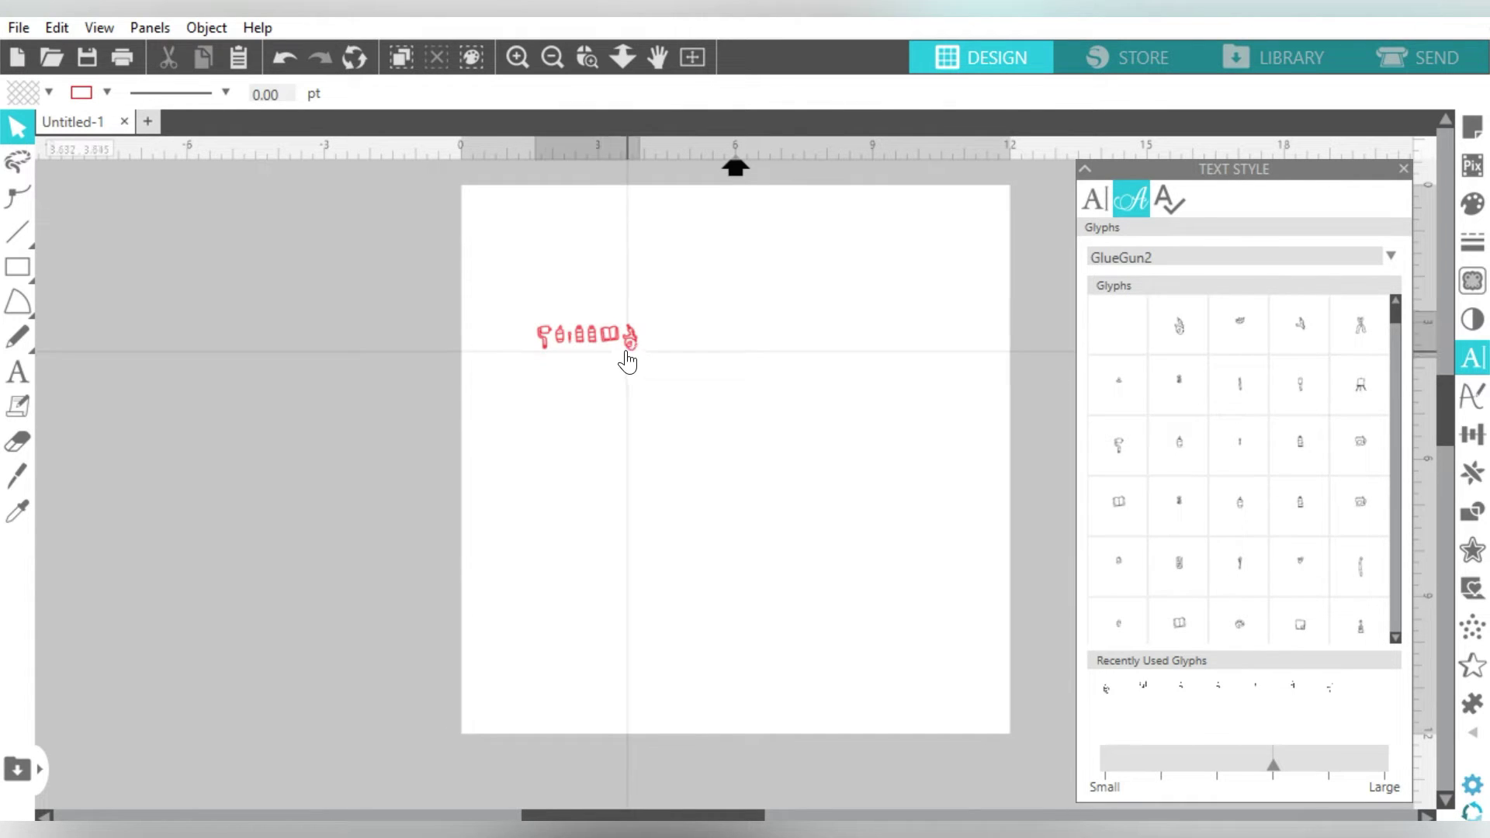
left_click_drag(628, 355, 961, 605)
left_click_drag(939, 429, 741, 428)
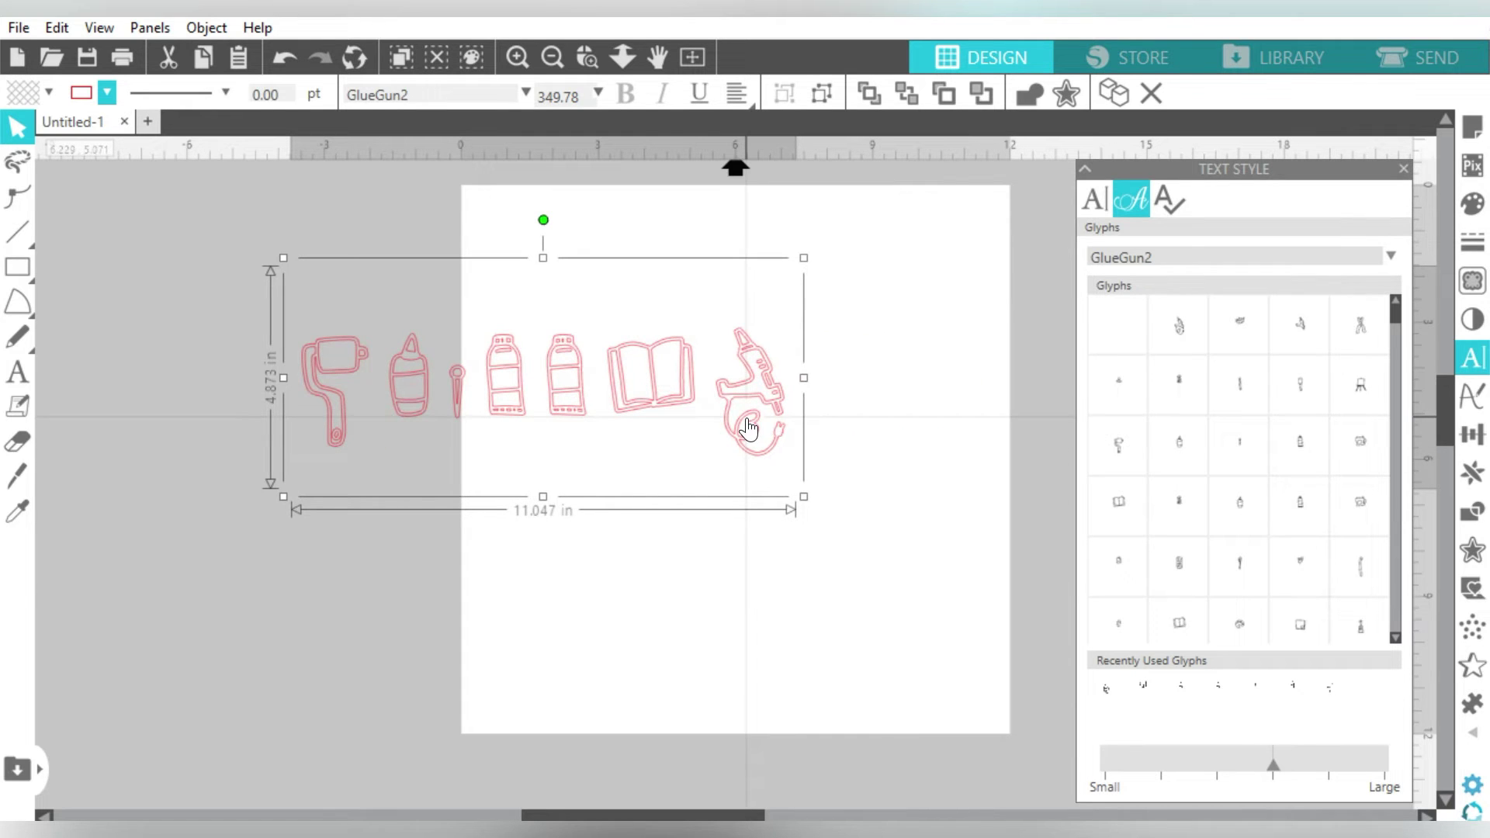
left_click(48, 91)
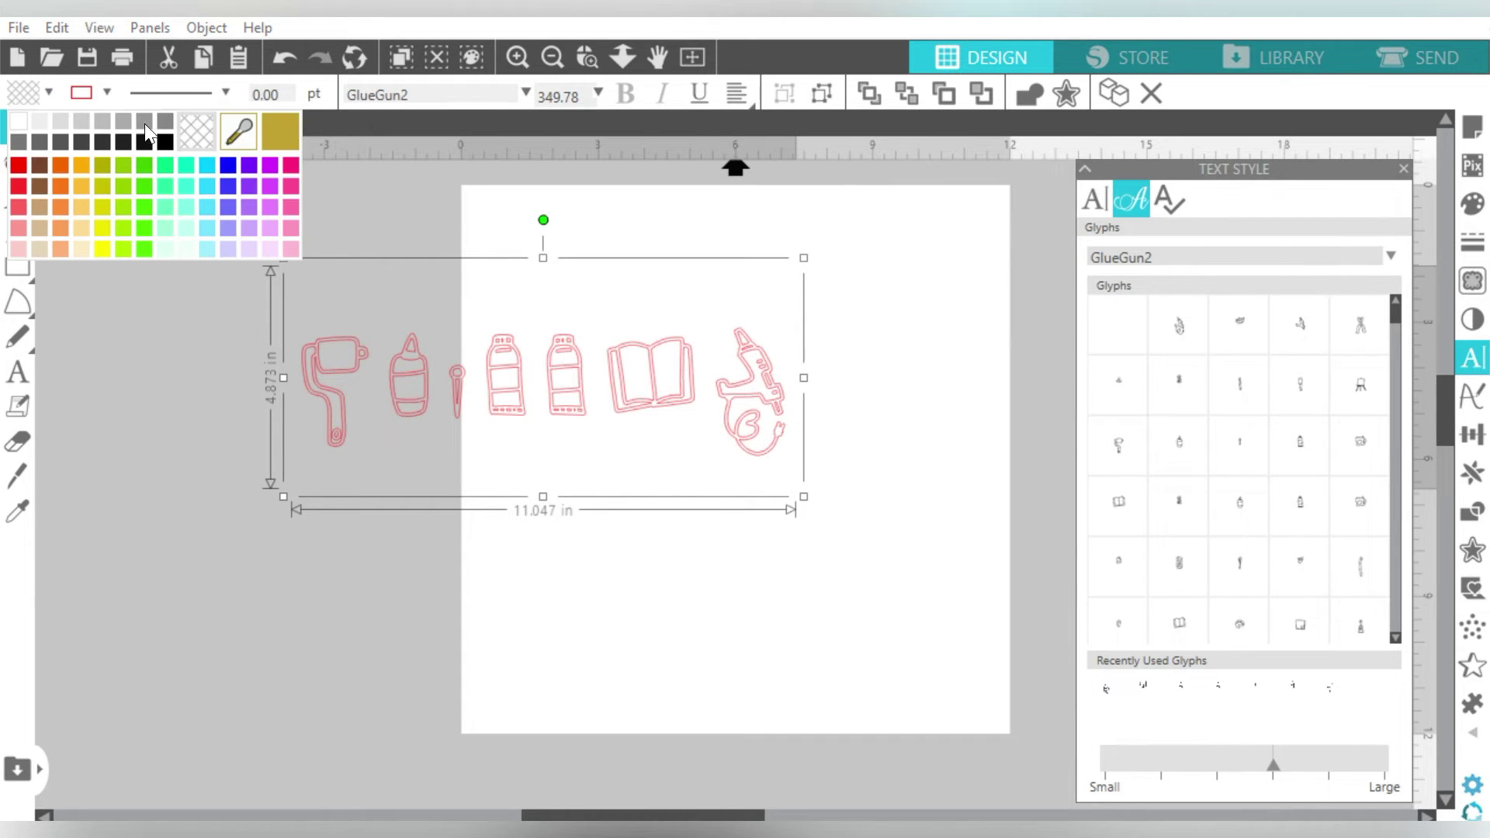
left_click(165, 142)
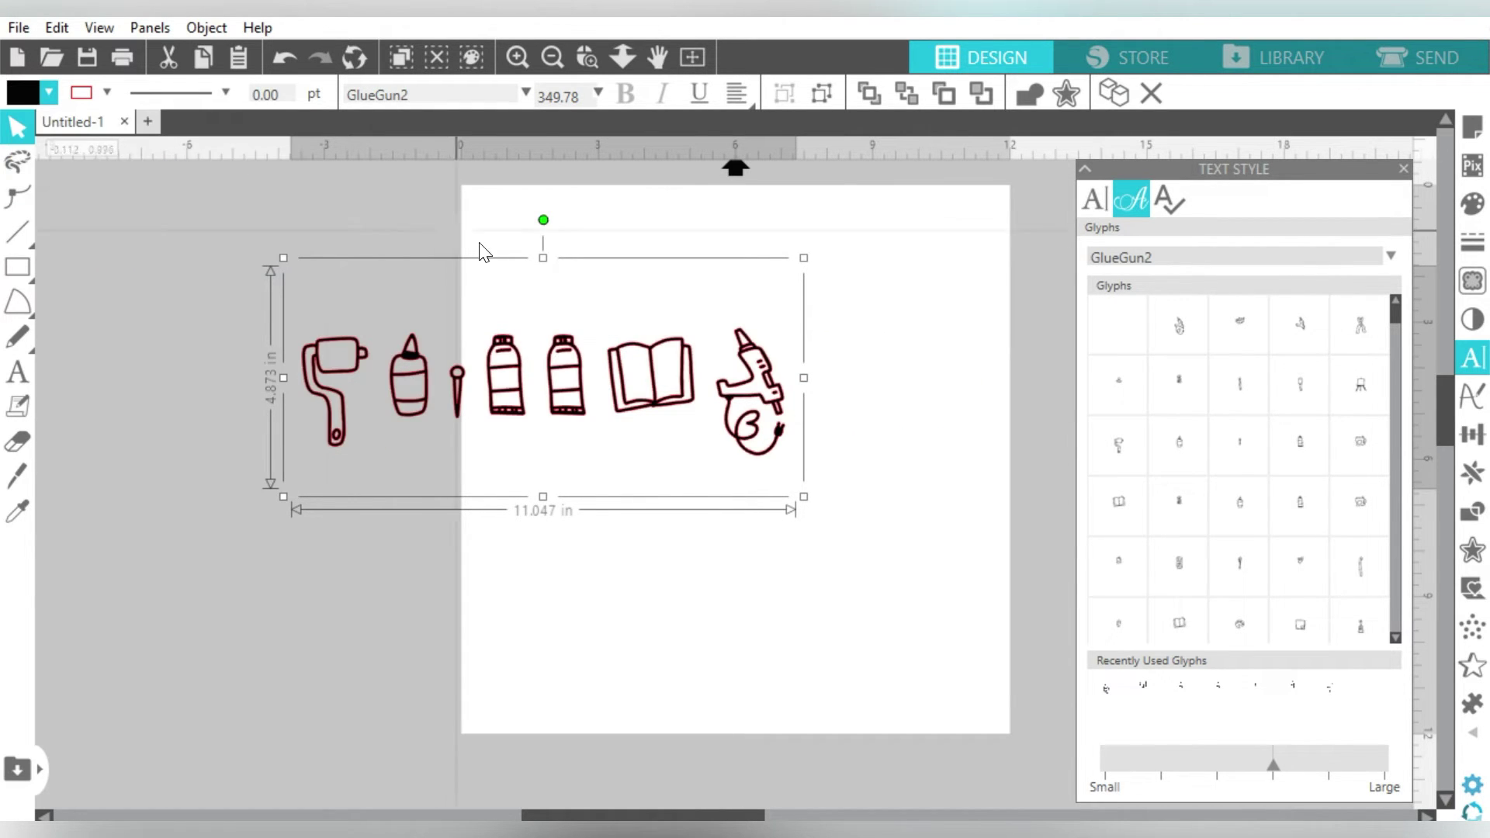
Step: Append needle, crochet hook, sewing machine, dress form and hoop glyphs to the row
double_click(756, 370)
left_click(1242, 571)
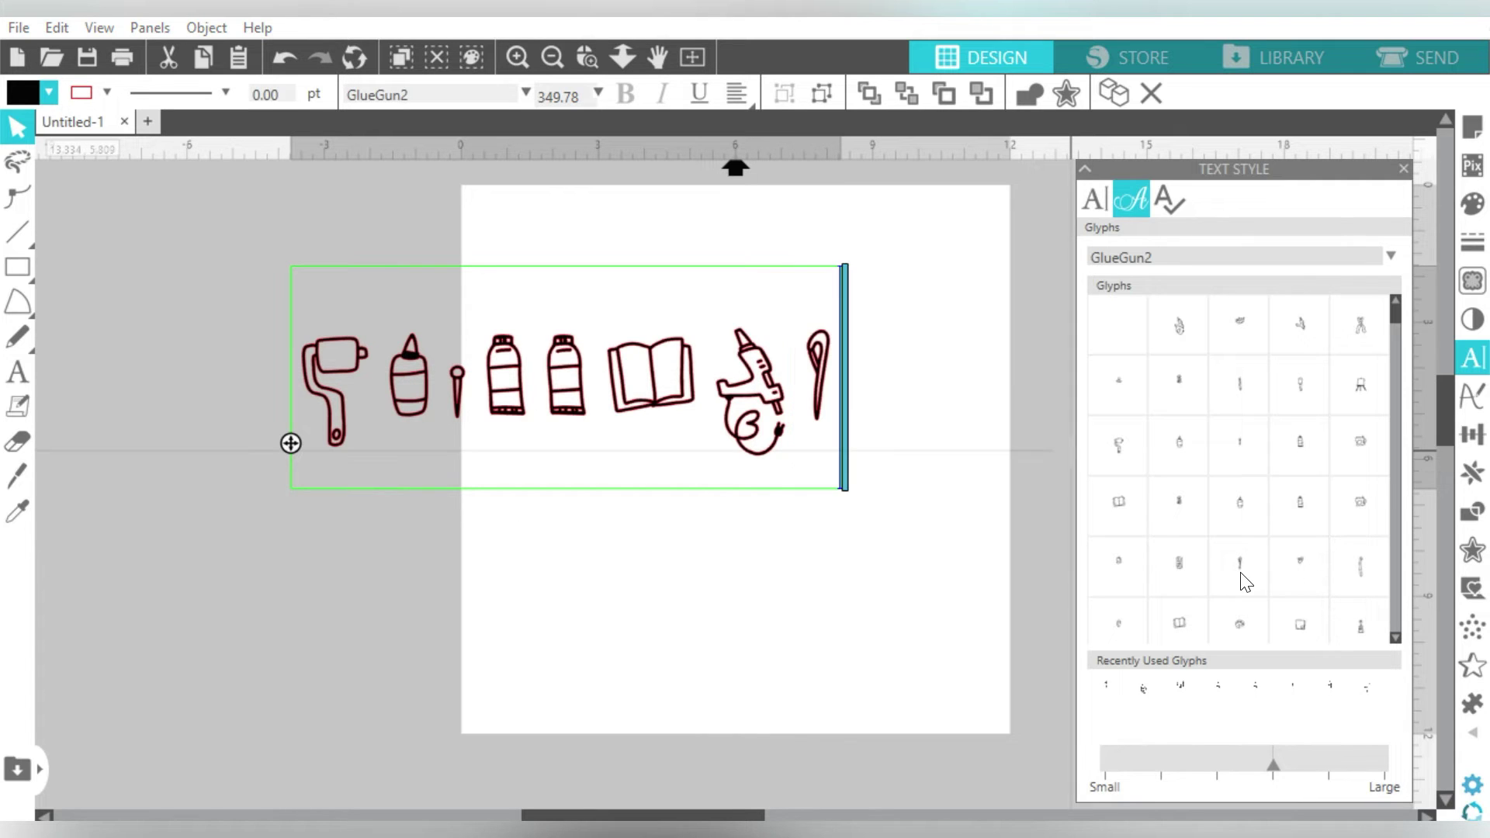
left_click(1360, 568)
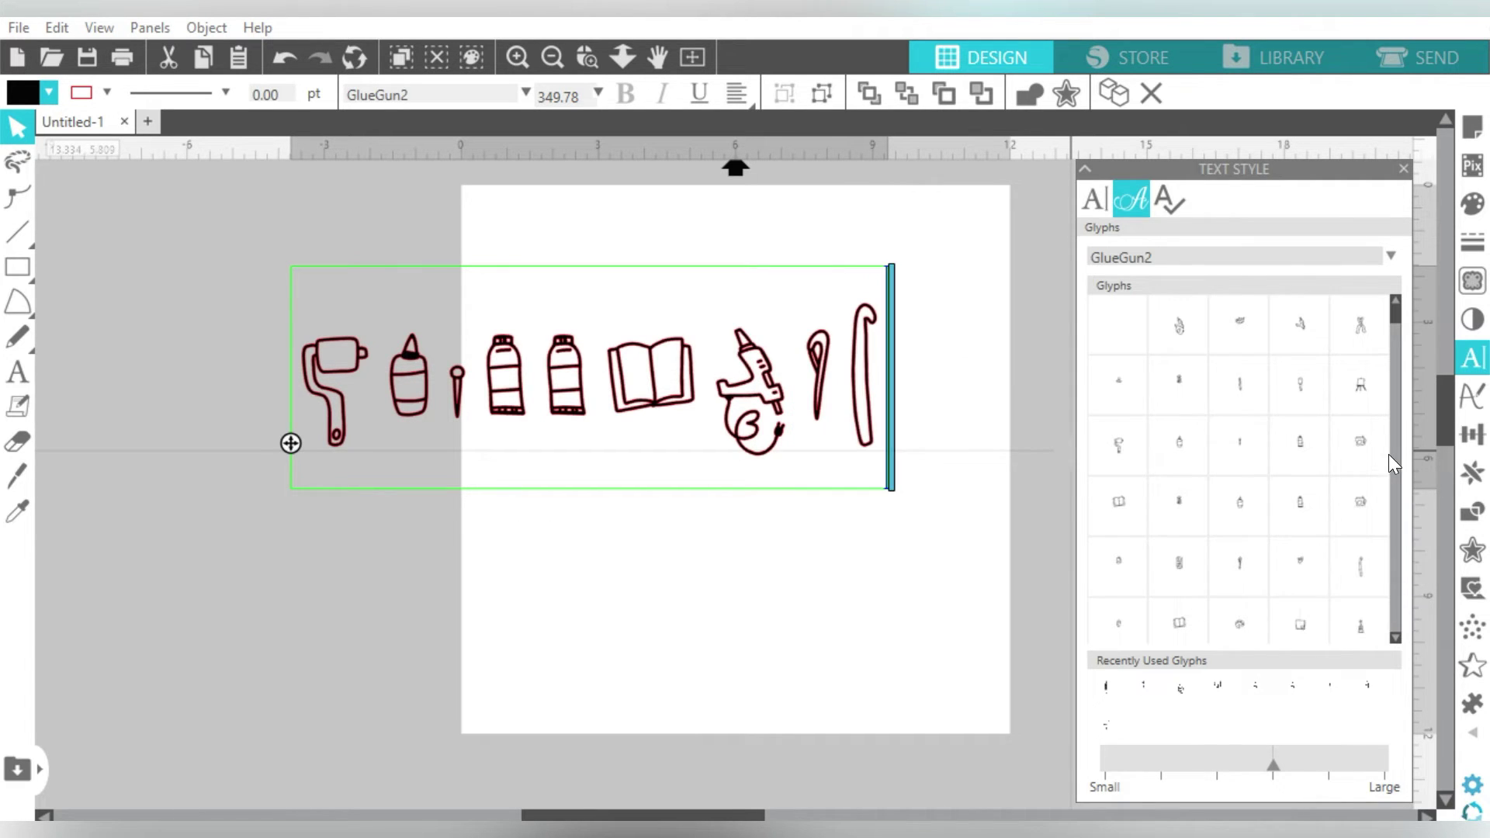
left_click_drag(1395, 312, 1390, 384)
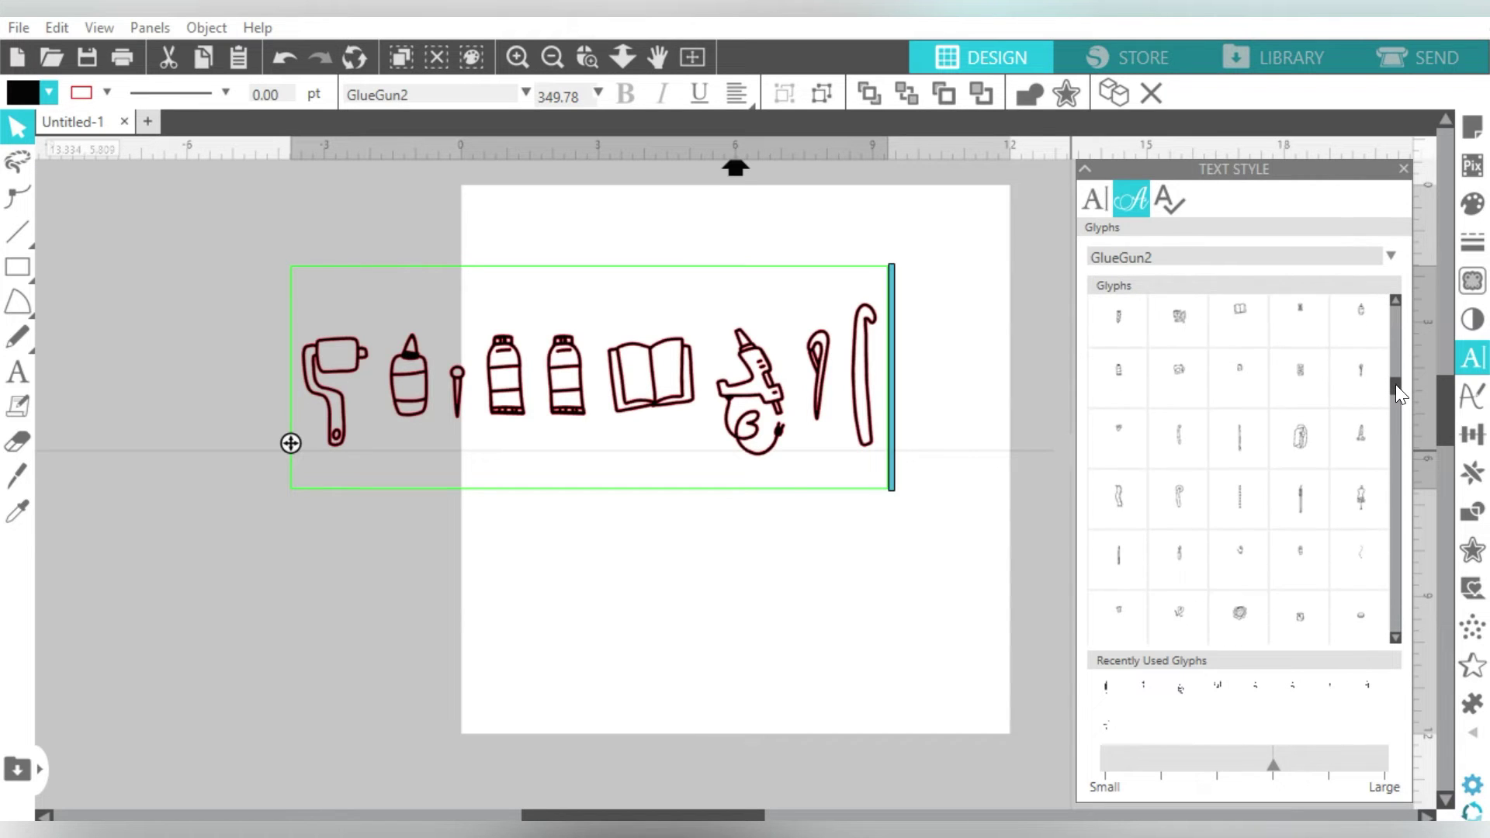
left_click(1299, 442)
mouse_move(1297, 439)
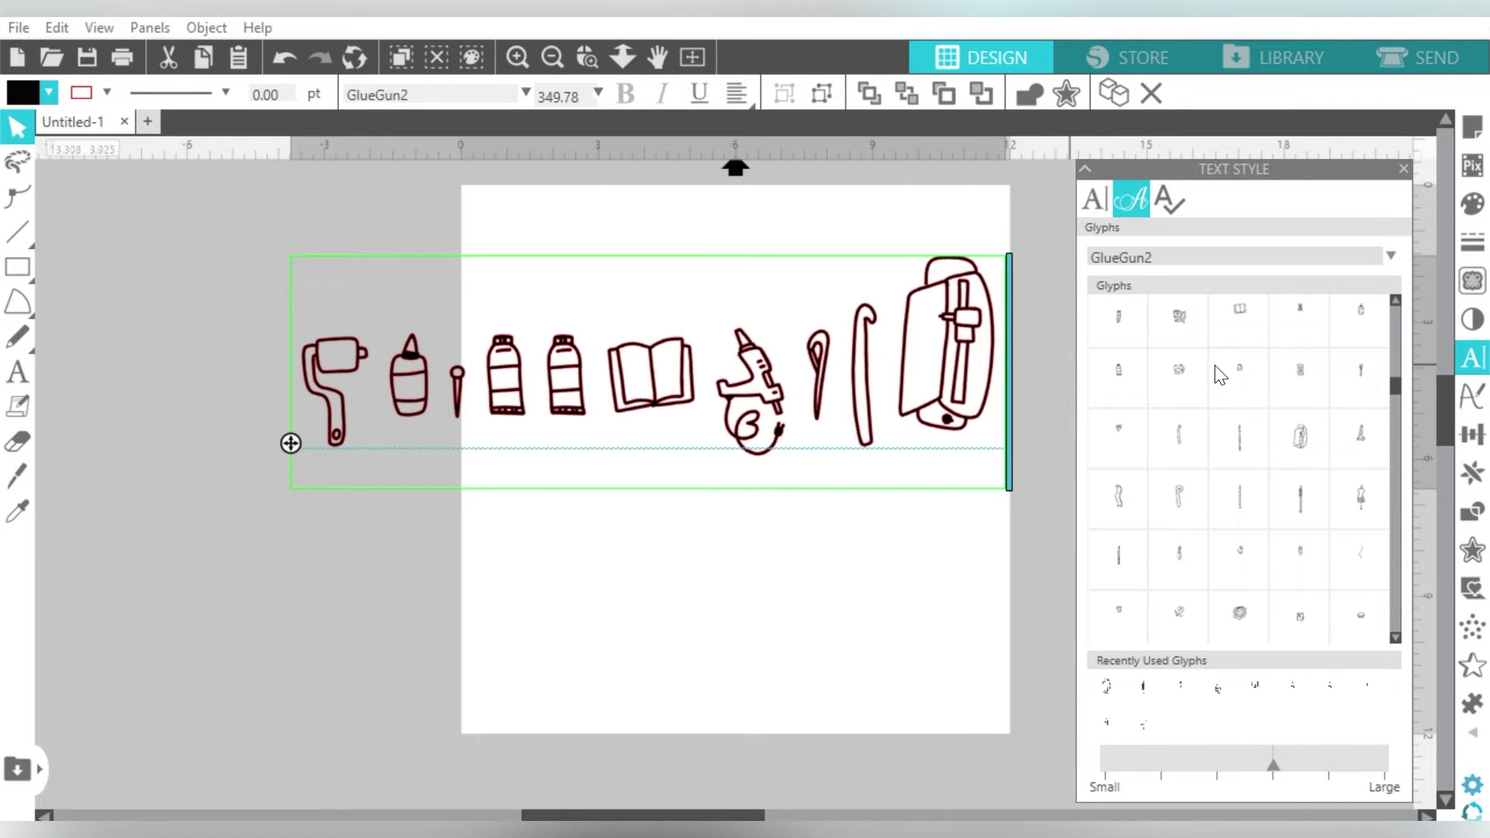
left_click(1356, 500)
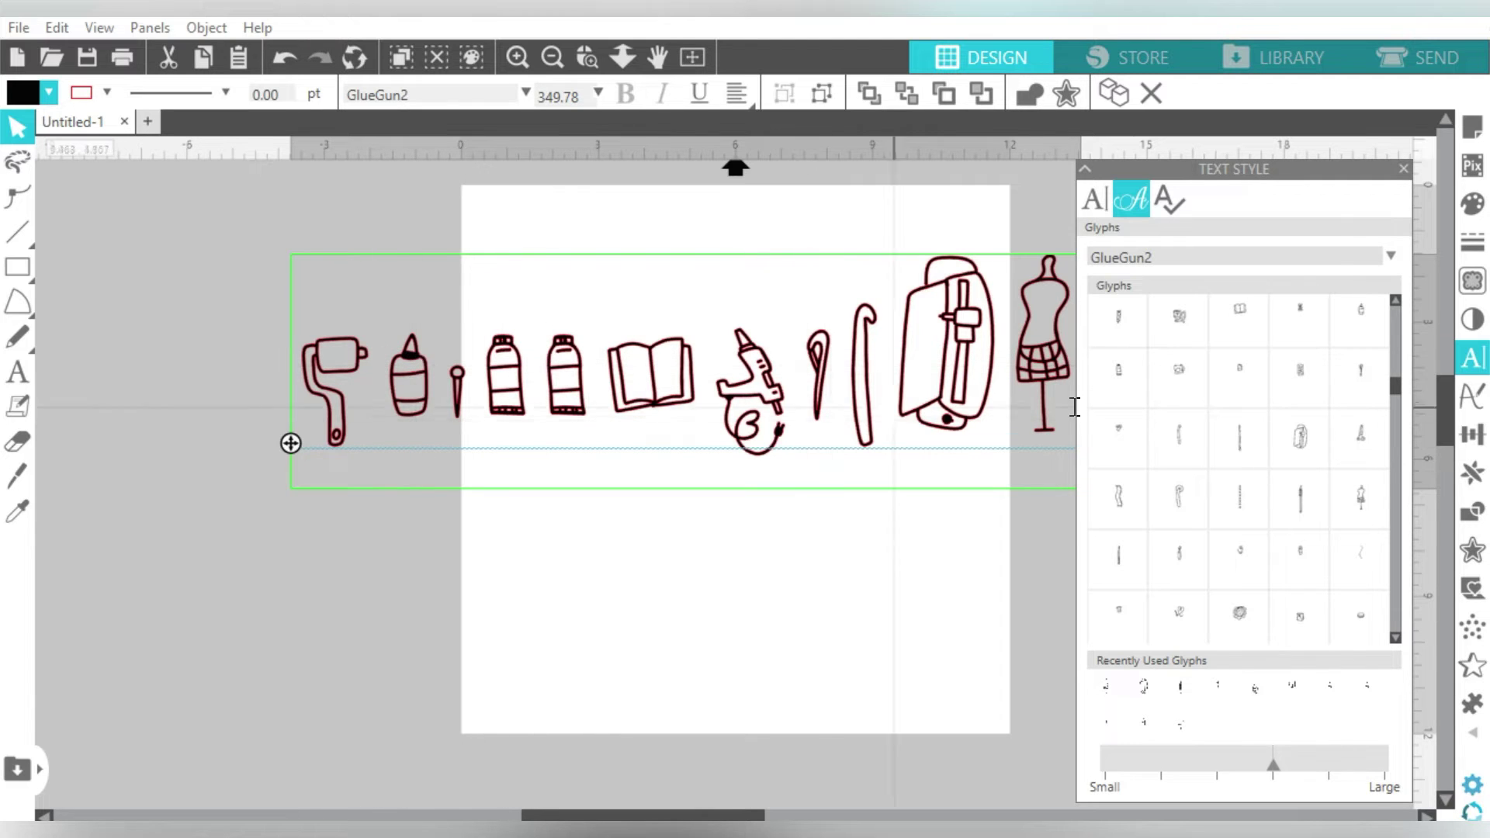
scroll(1385, 573, "down", 1)
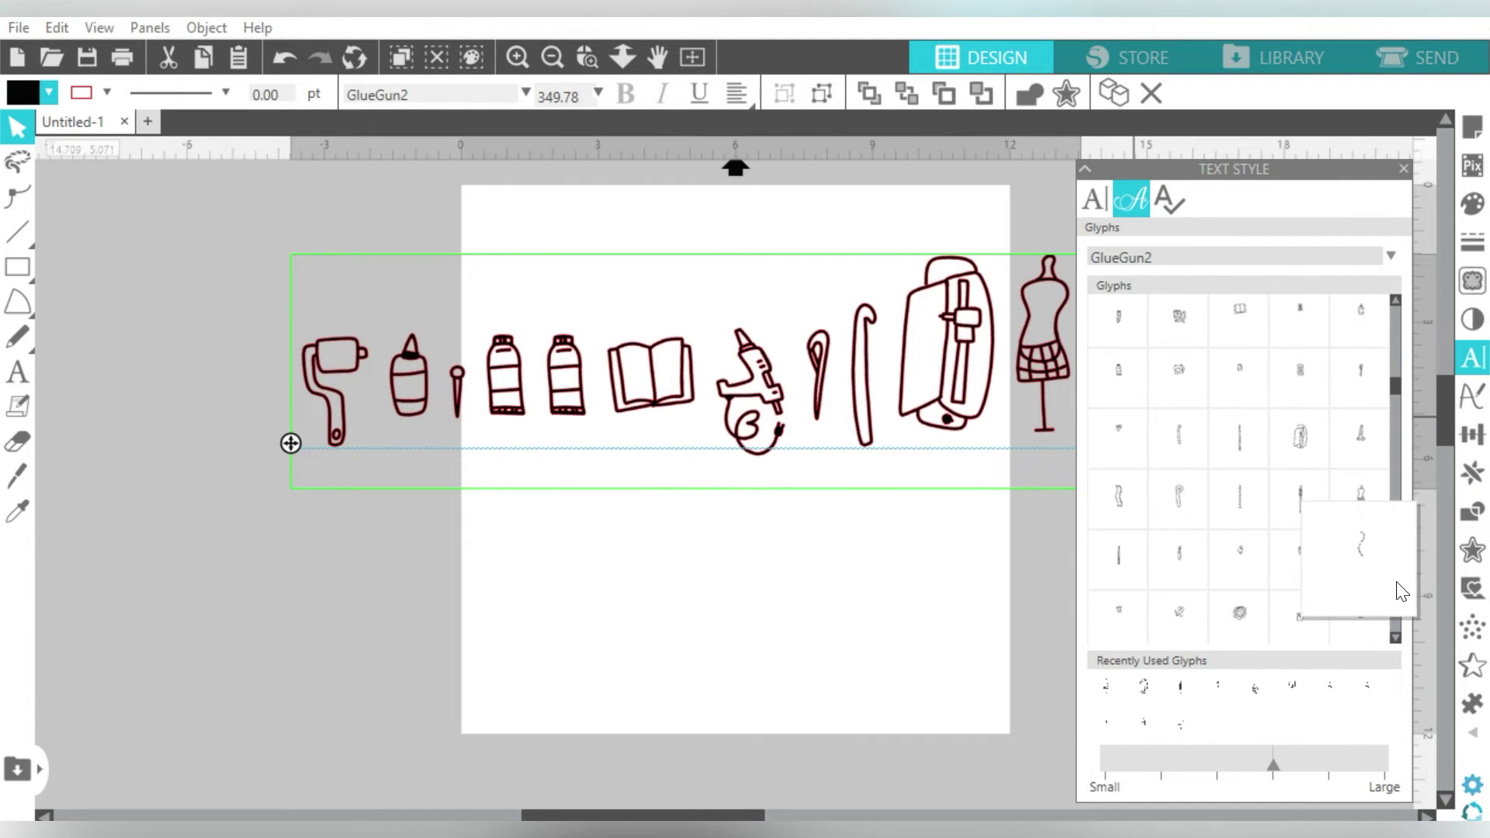
mouse_move(1396, 581)
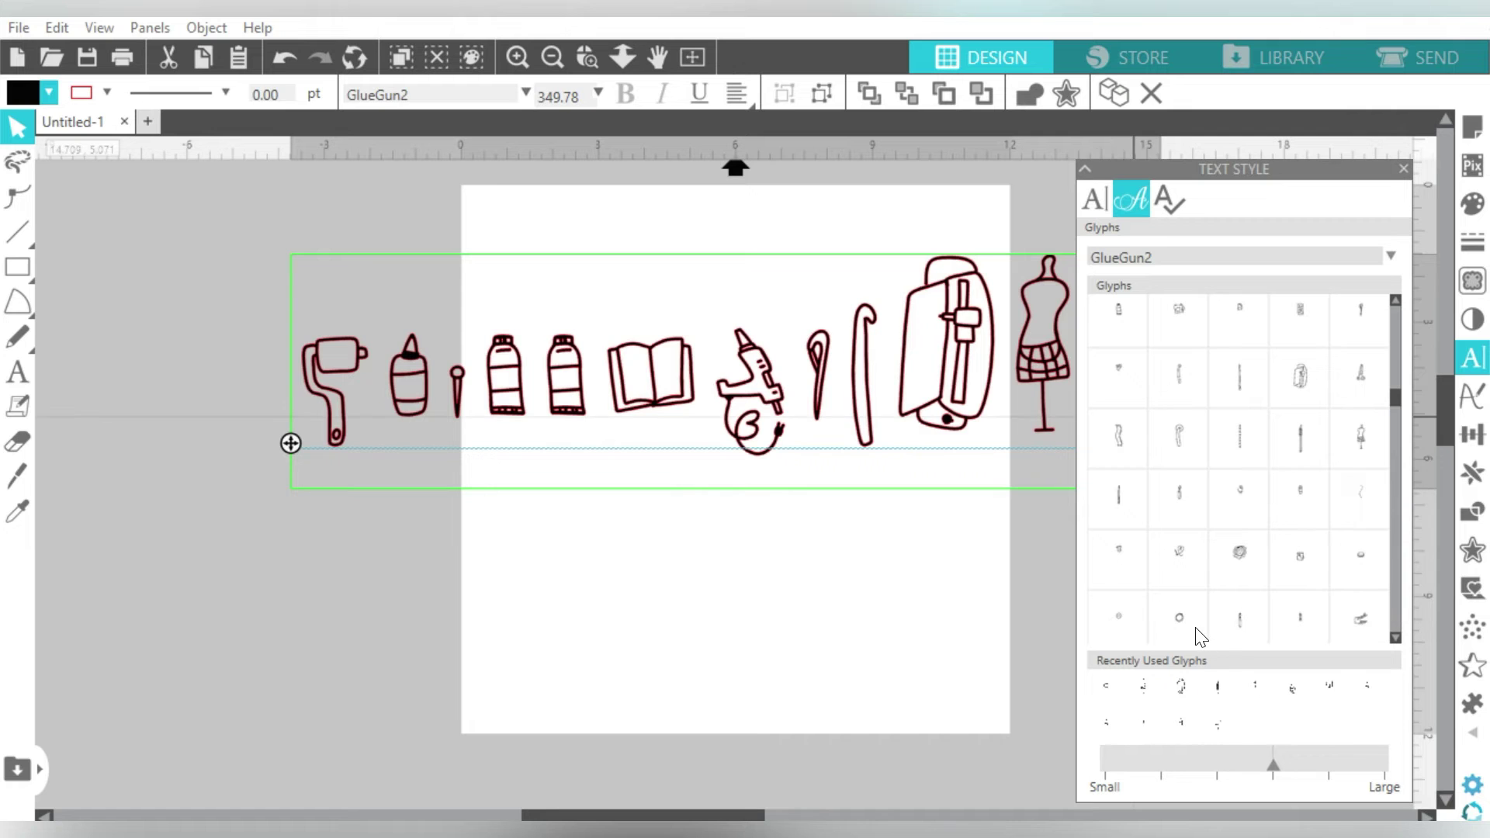
Step: Exit text editing, shift the row left so the hoop shows, and select it
left_click(910, 560)
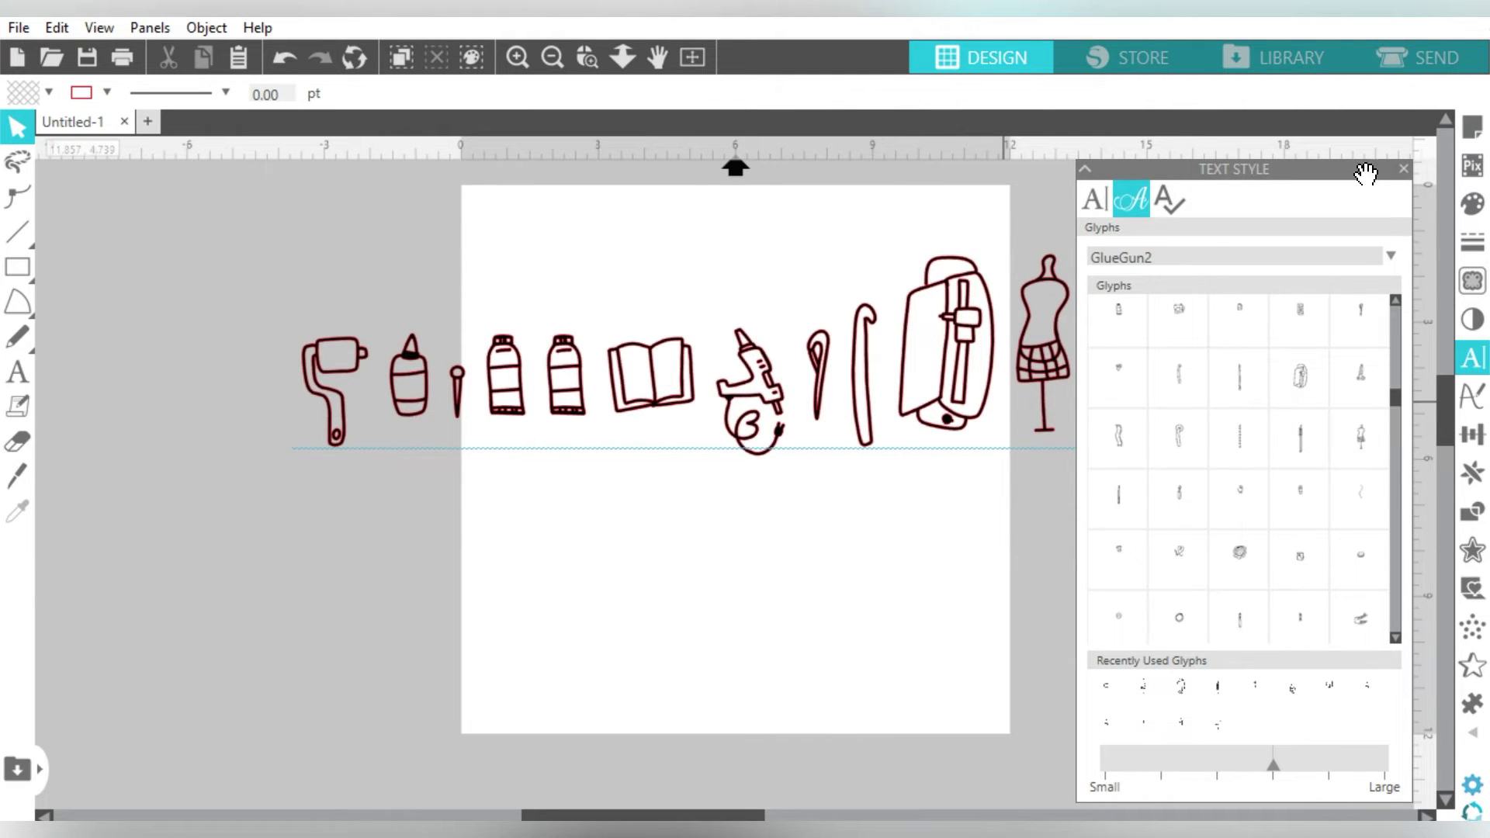
left_click_drag(1032, 308, 877, 303)
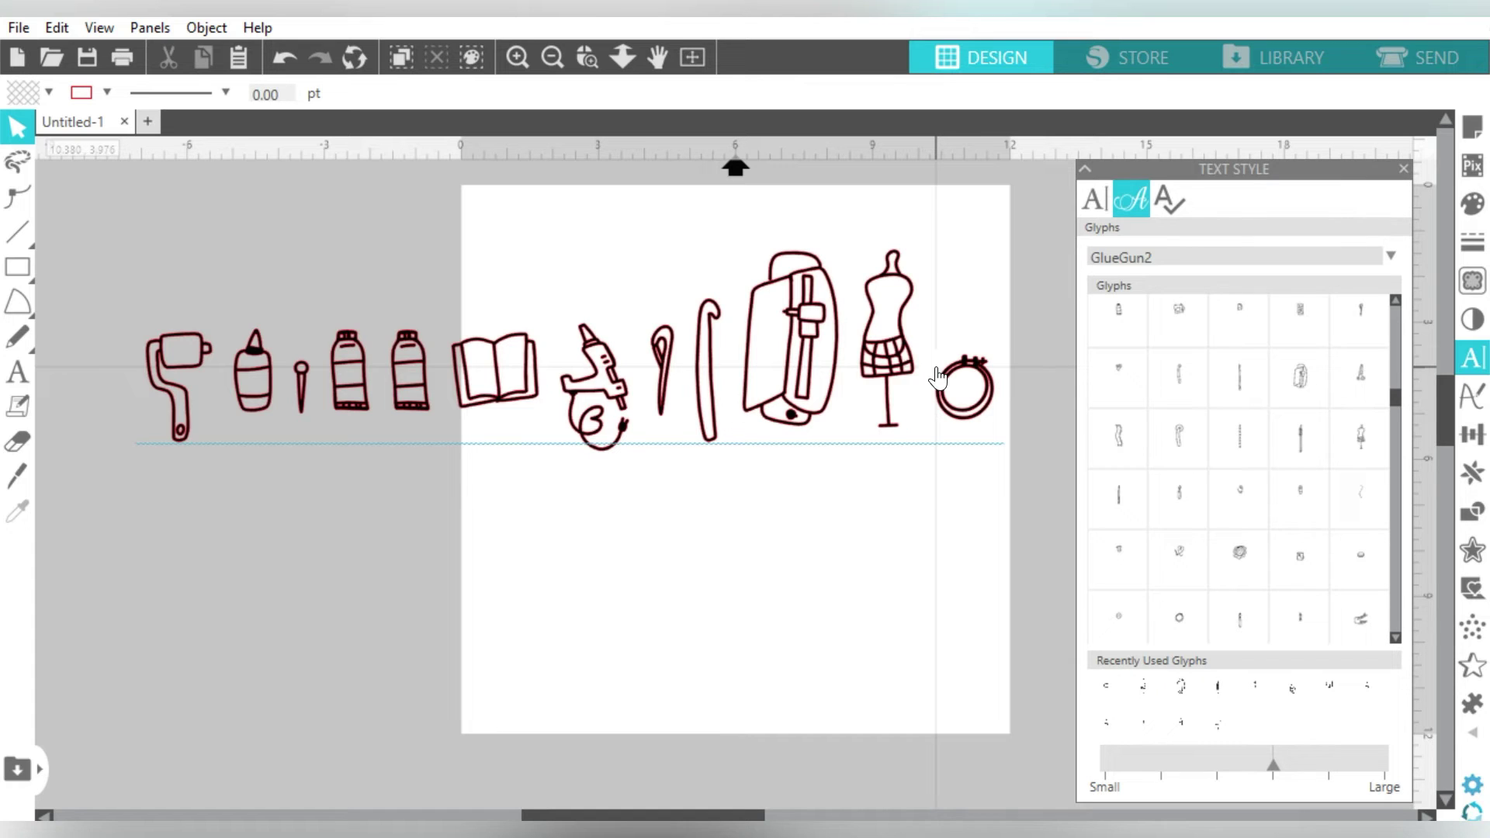
left_click(937, 378)
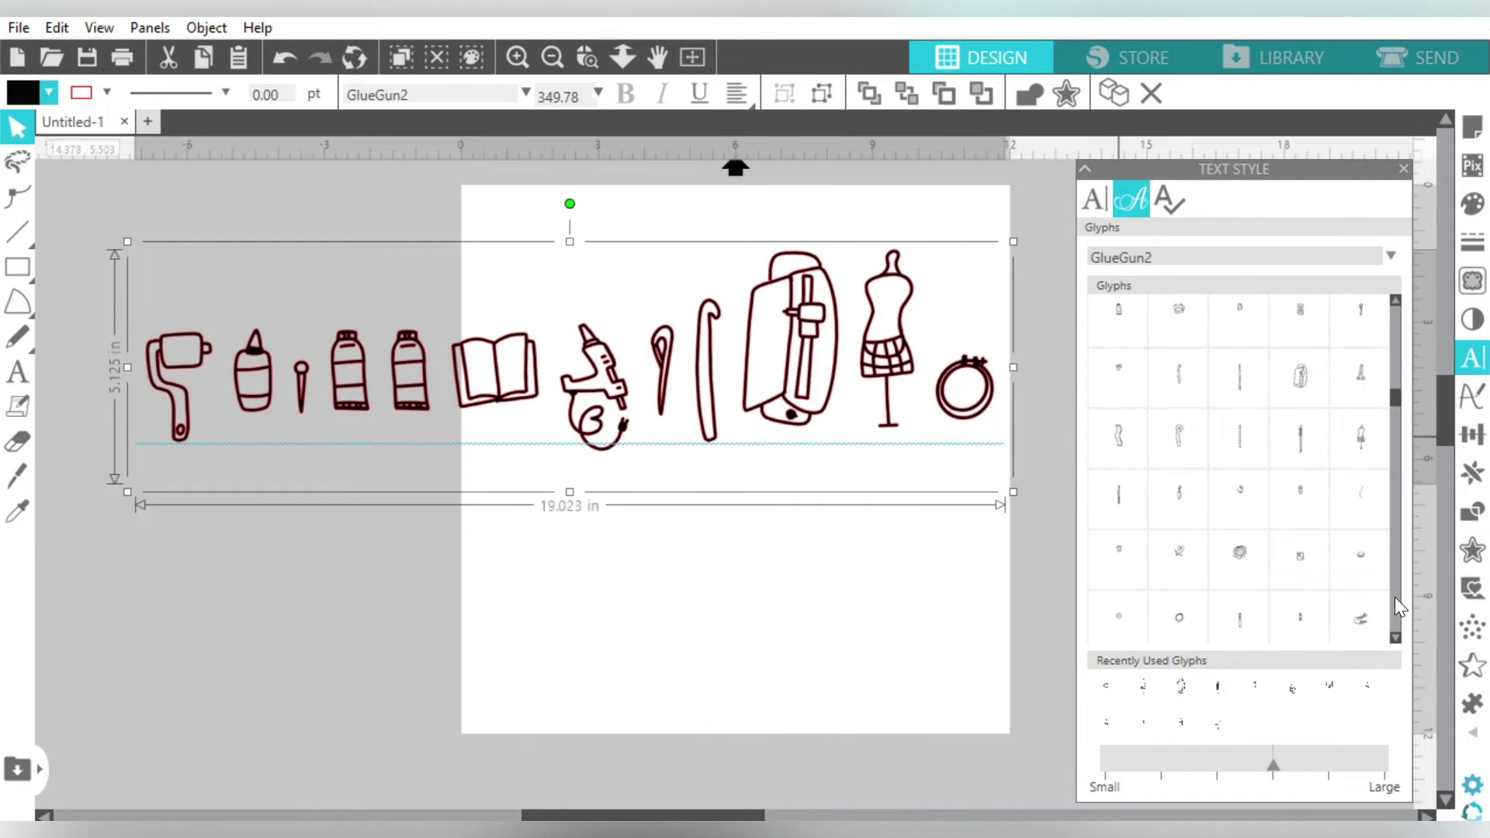
Step: Double-click the black GlueGun2 glyph row to edit its glyphs again
double_click(751, 376)
Step: Delete glyphs from the end of the row and the first five from its start
key("BackSpace")
key("BackSpace")
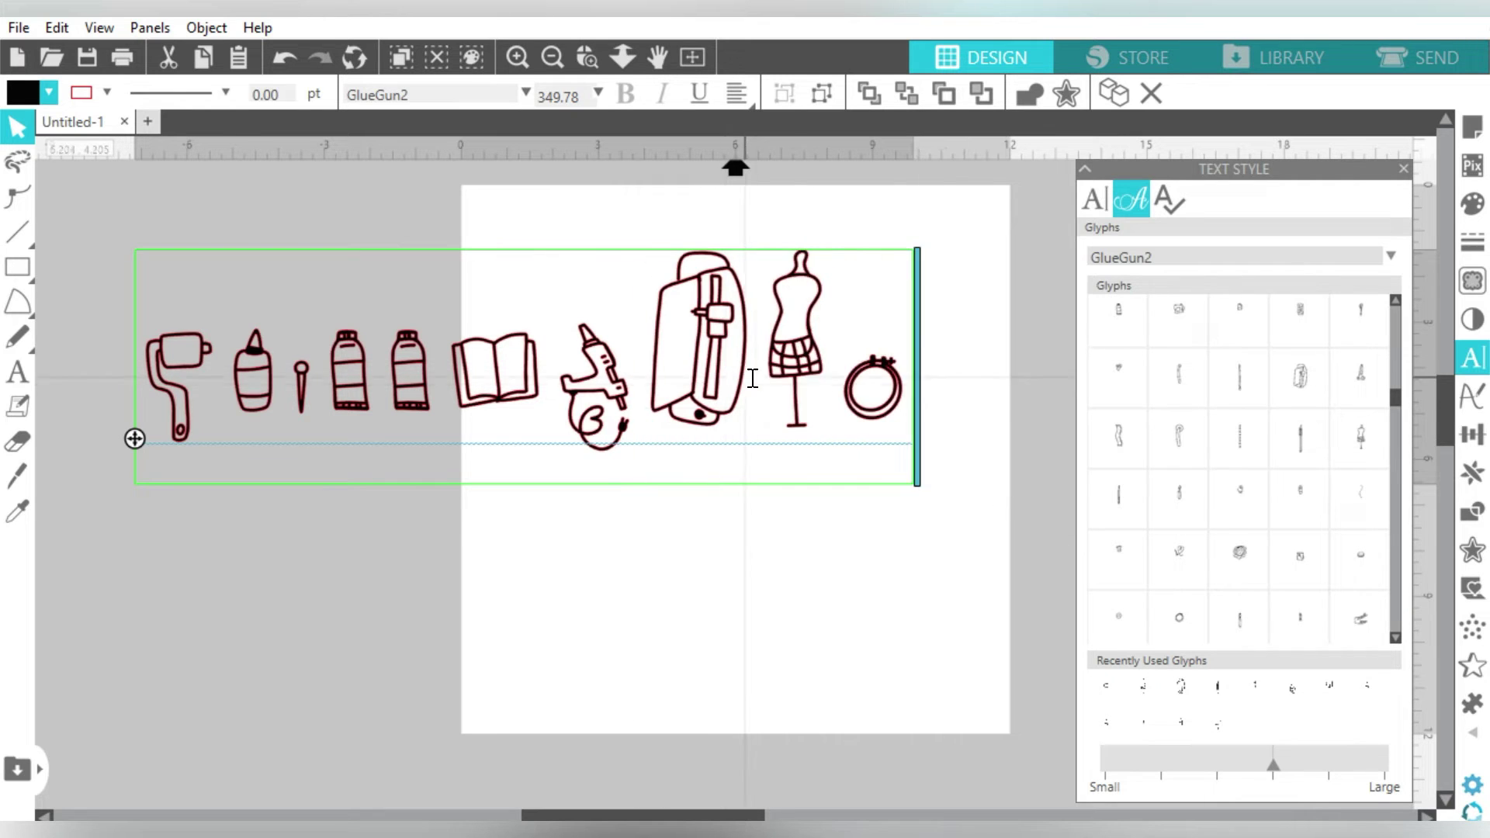
key("BackSpace")
key("BackSpace")
left_click(439, 376)
key("BackSpace")
key("BackSpace")
key("BackSpace")
key("BackSpace")
key("BackSpace")
scroll(1327, 422, "down", 5)
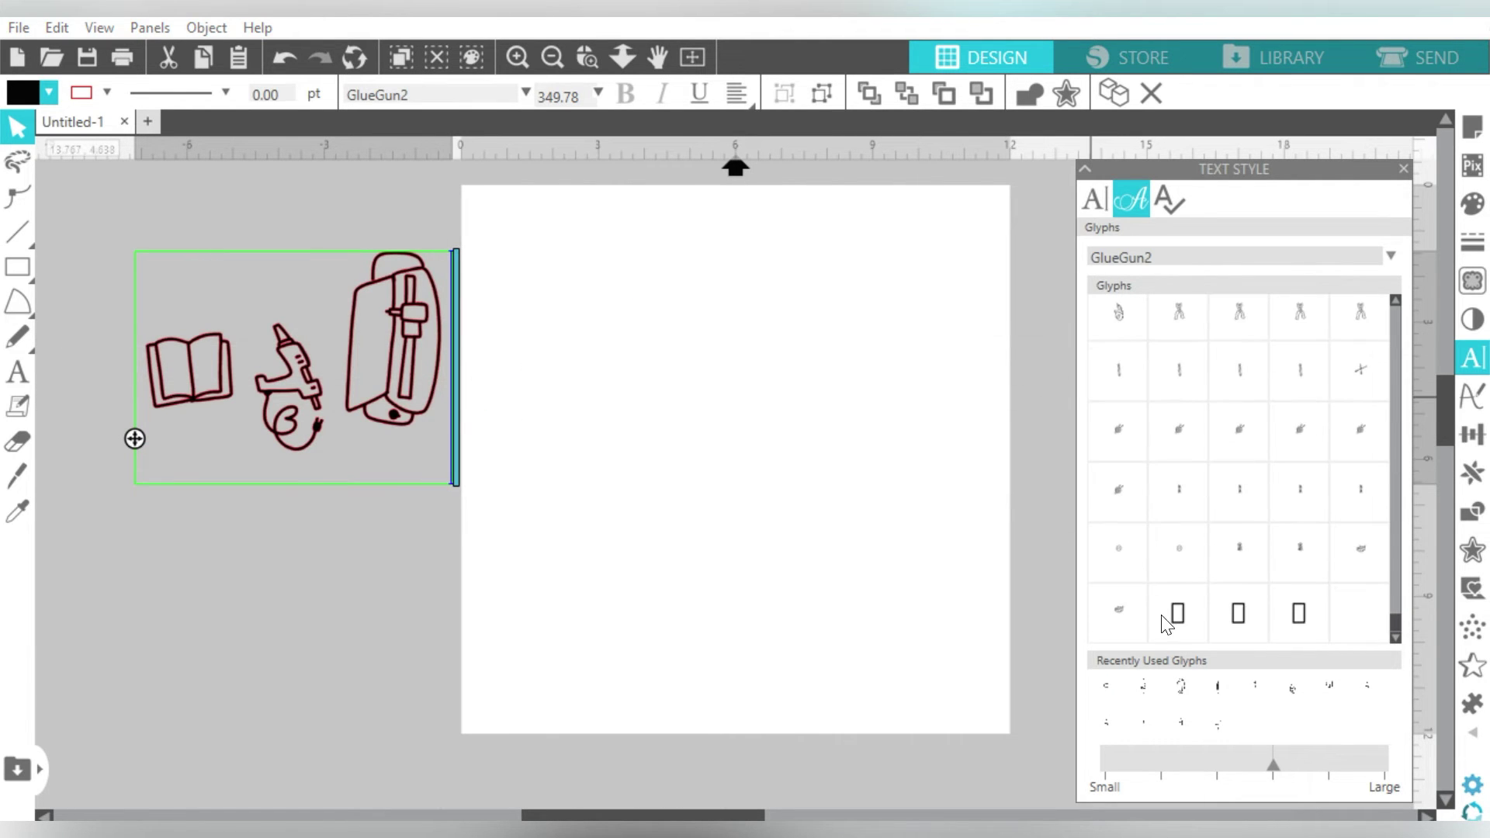
left_click(1126, 500)
key("BackSpace")
Step: Append pliers, punch tool and computer glyphs, then exit editing and select the row
left_click(1360, 311)
left_click(1396, 301)
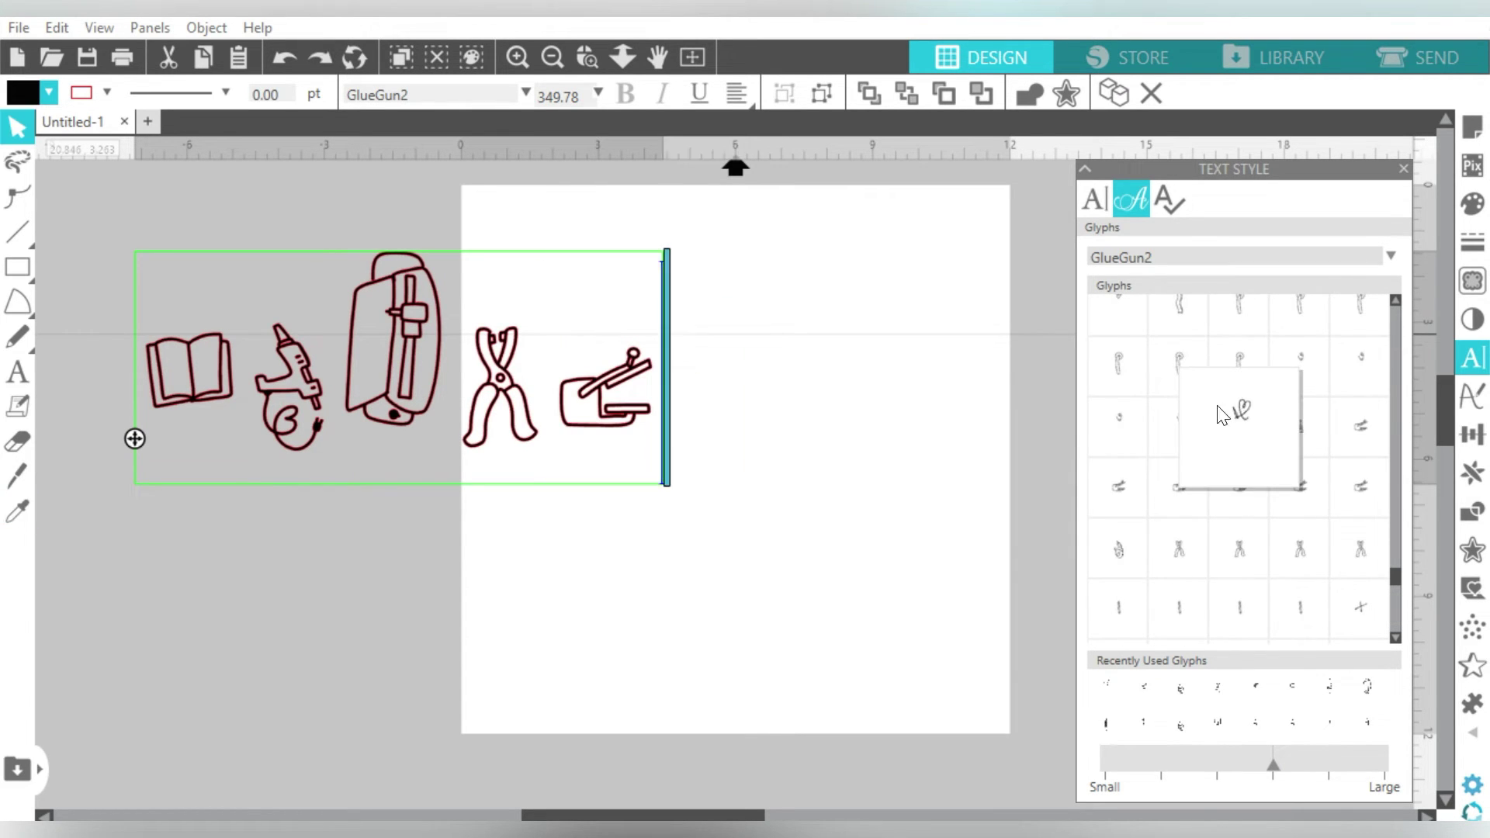
scroll(1396, 329, "up", 3)
scroll(1394, 332, "up", 5)
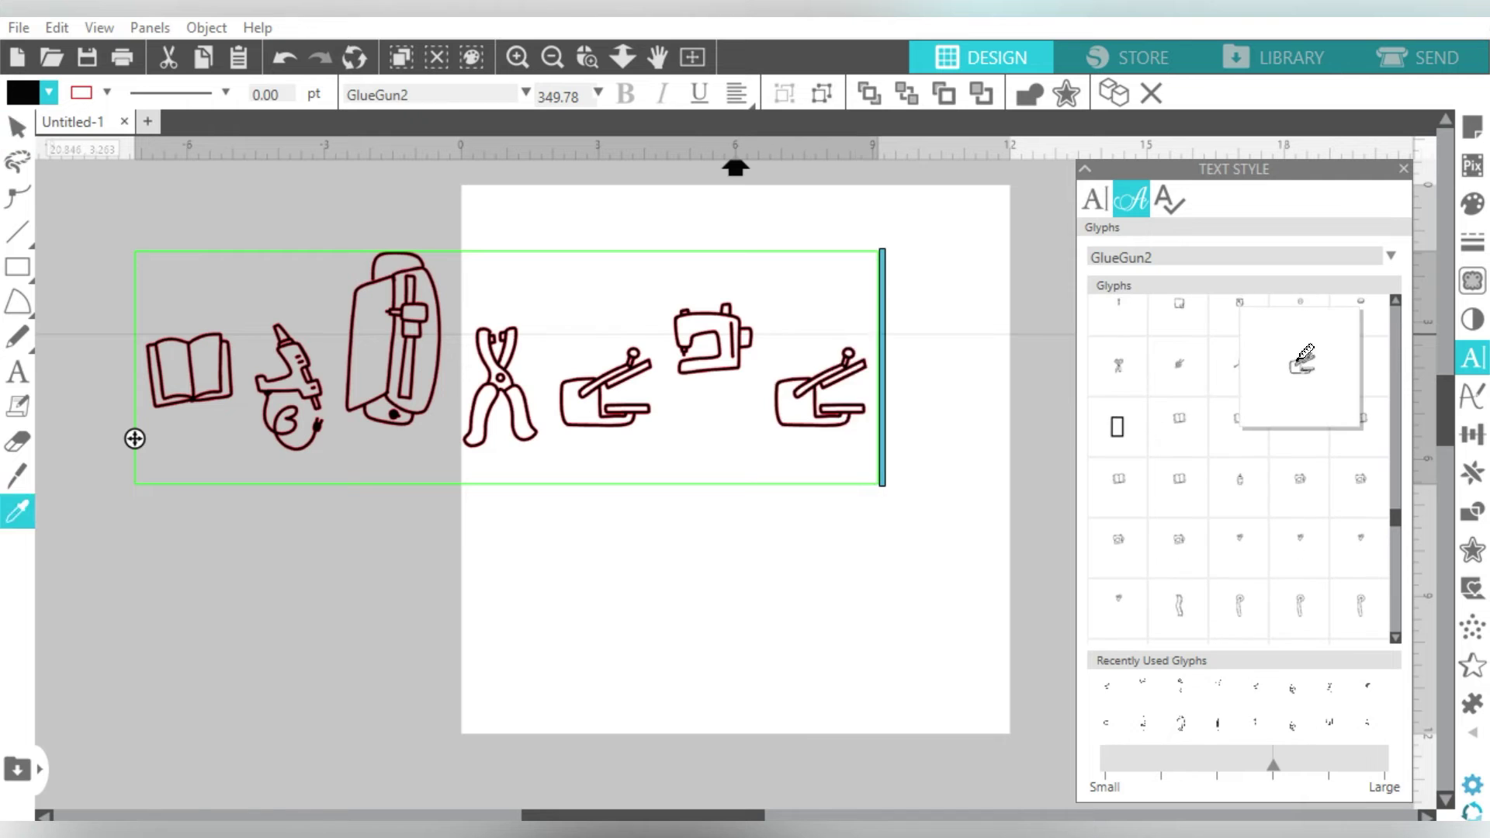
scroll(1398, 318, "up", 5)
left_click(1120, 367)
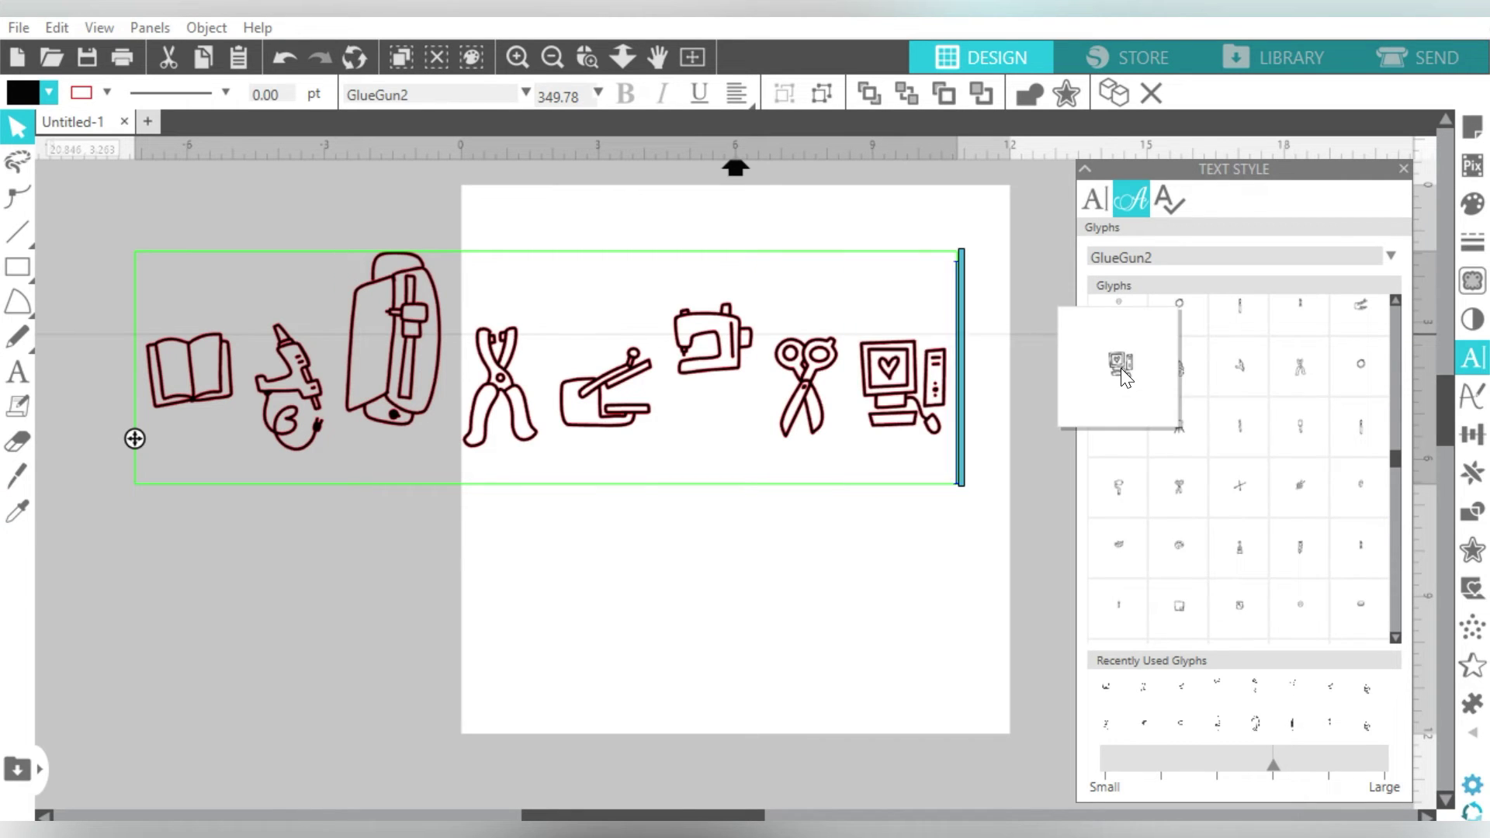
scroll(1396, 333, "up", 5)
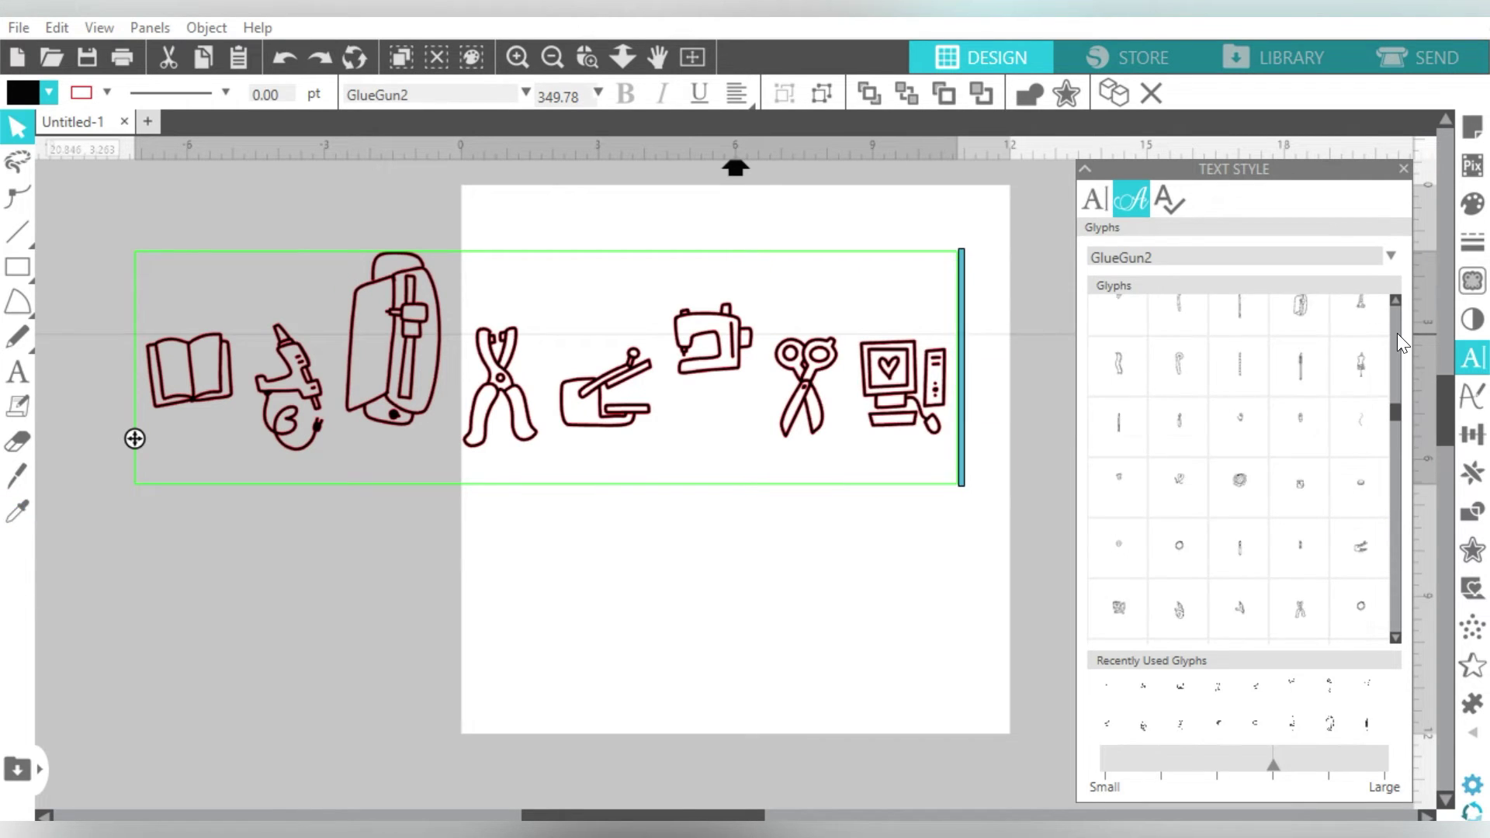
scroll(1395, 320, "up", 3)
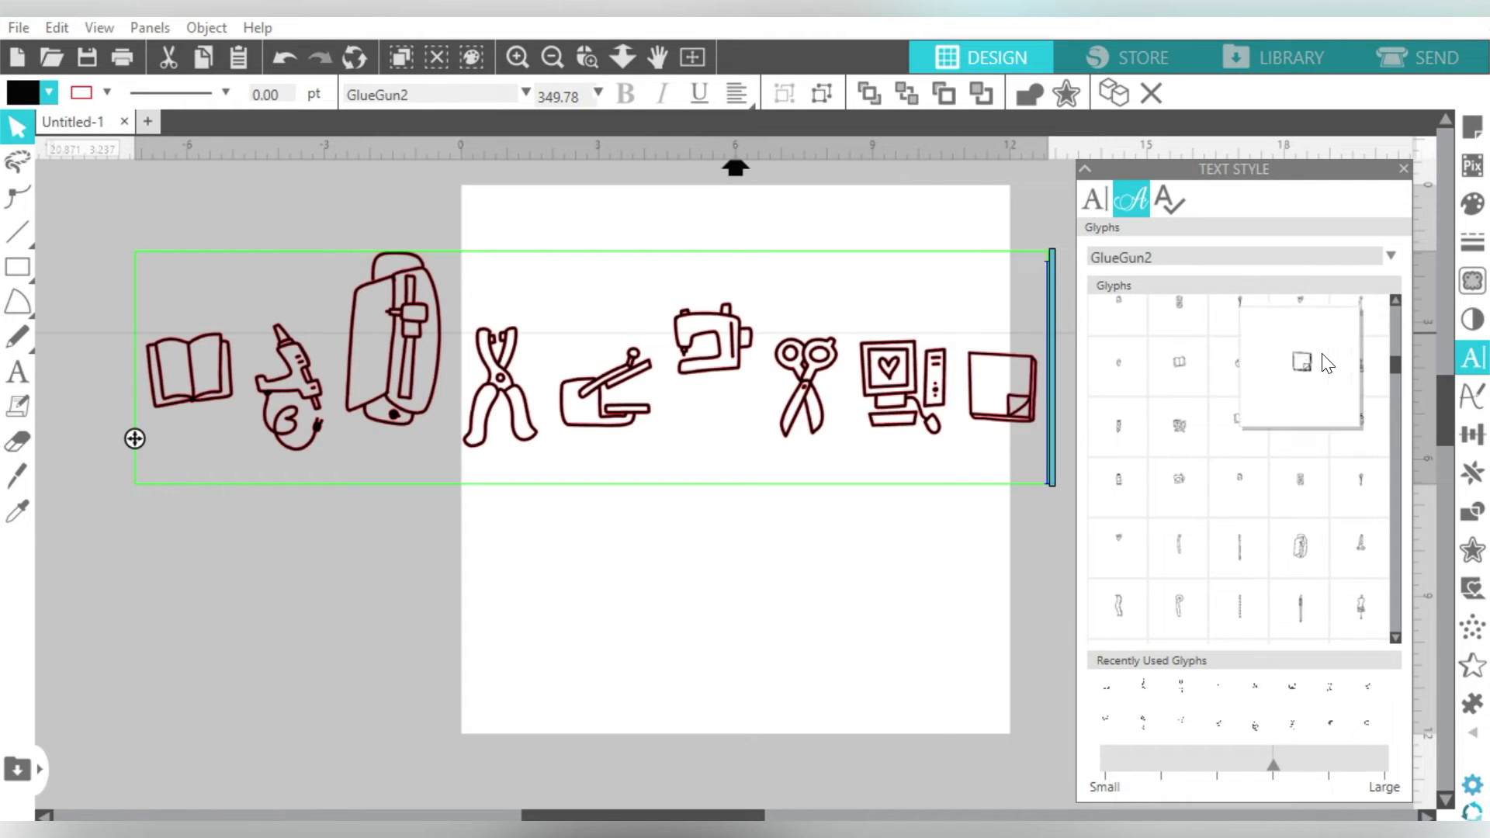
scroll(1395, 321, "up", 3)
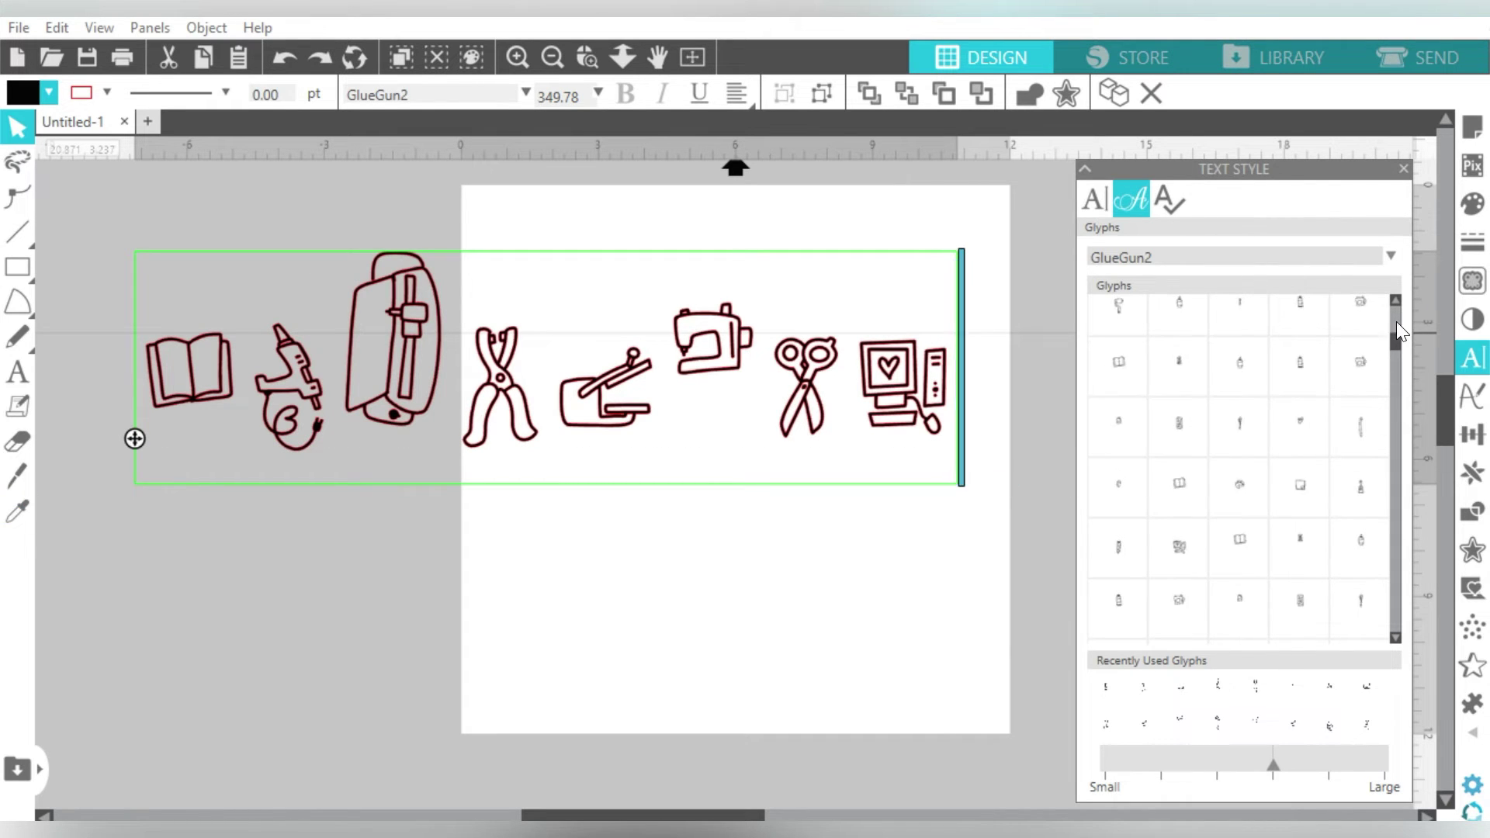
scroll(1395, 318, "up", 1)
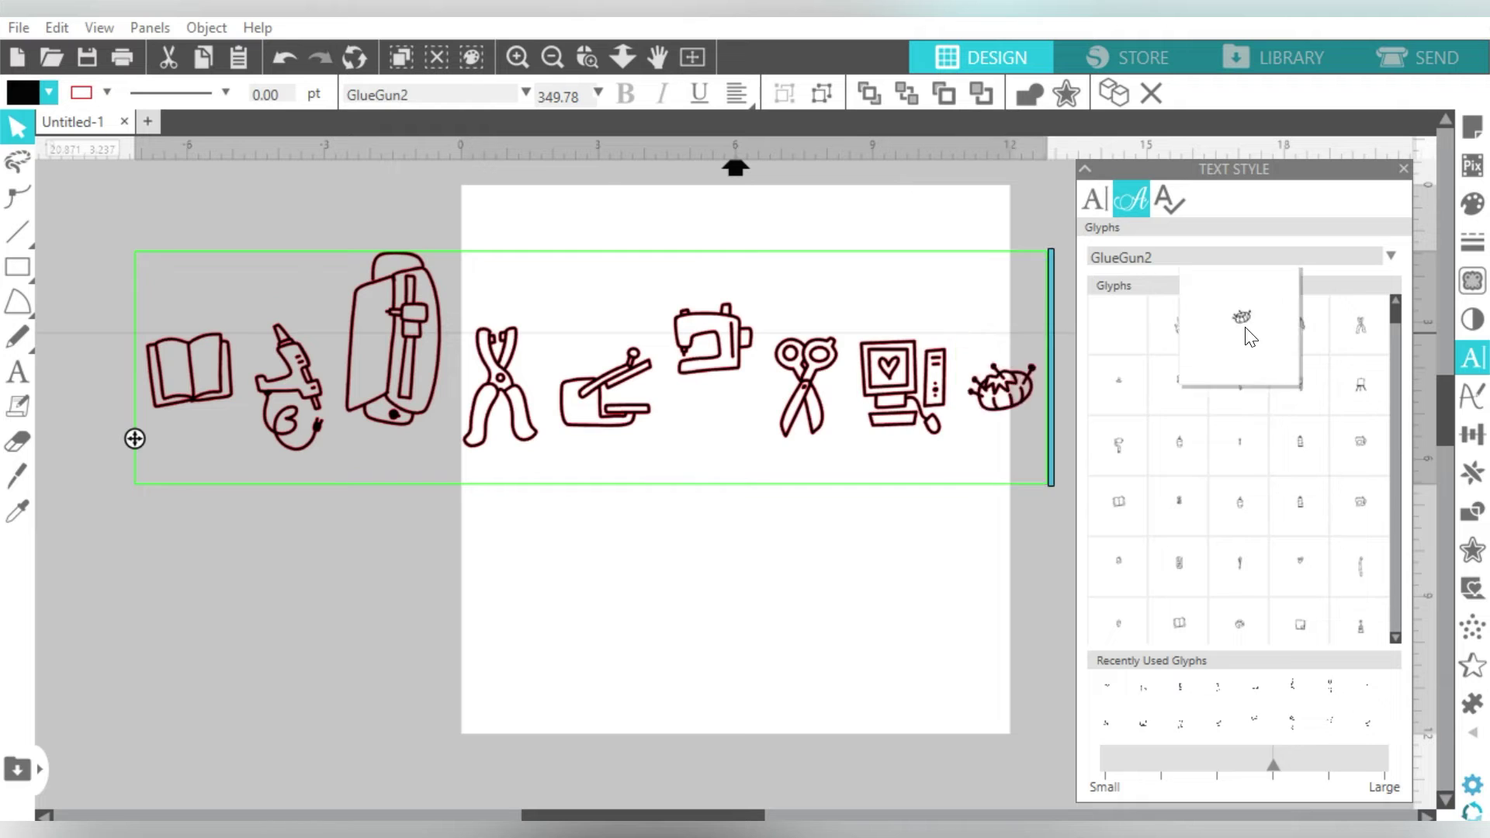
left_click(532, 585)
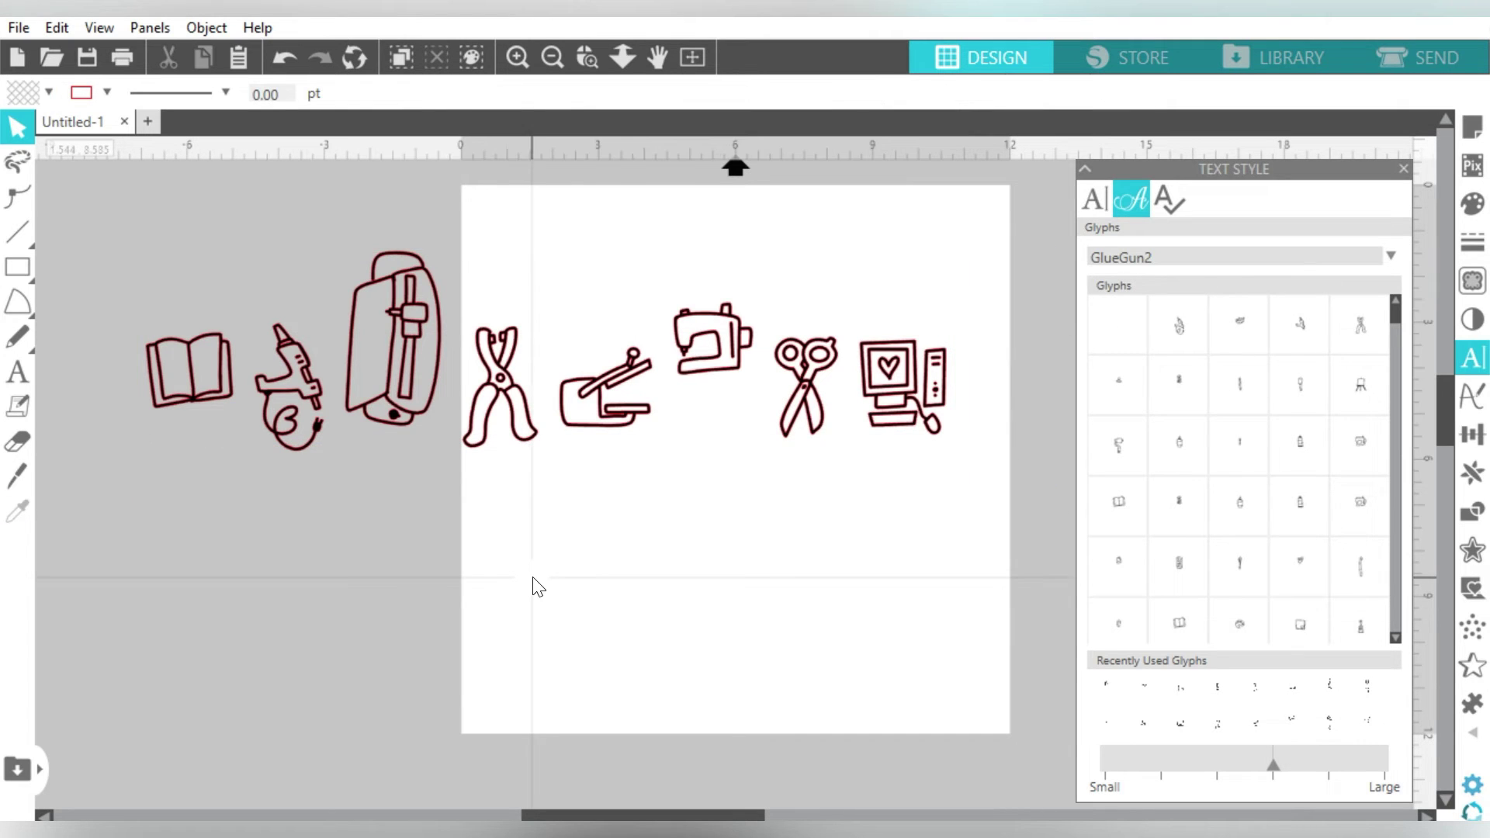
left_click(516, 428)
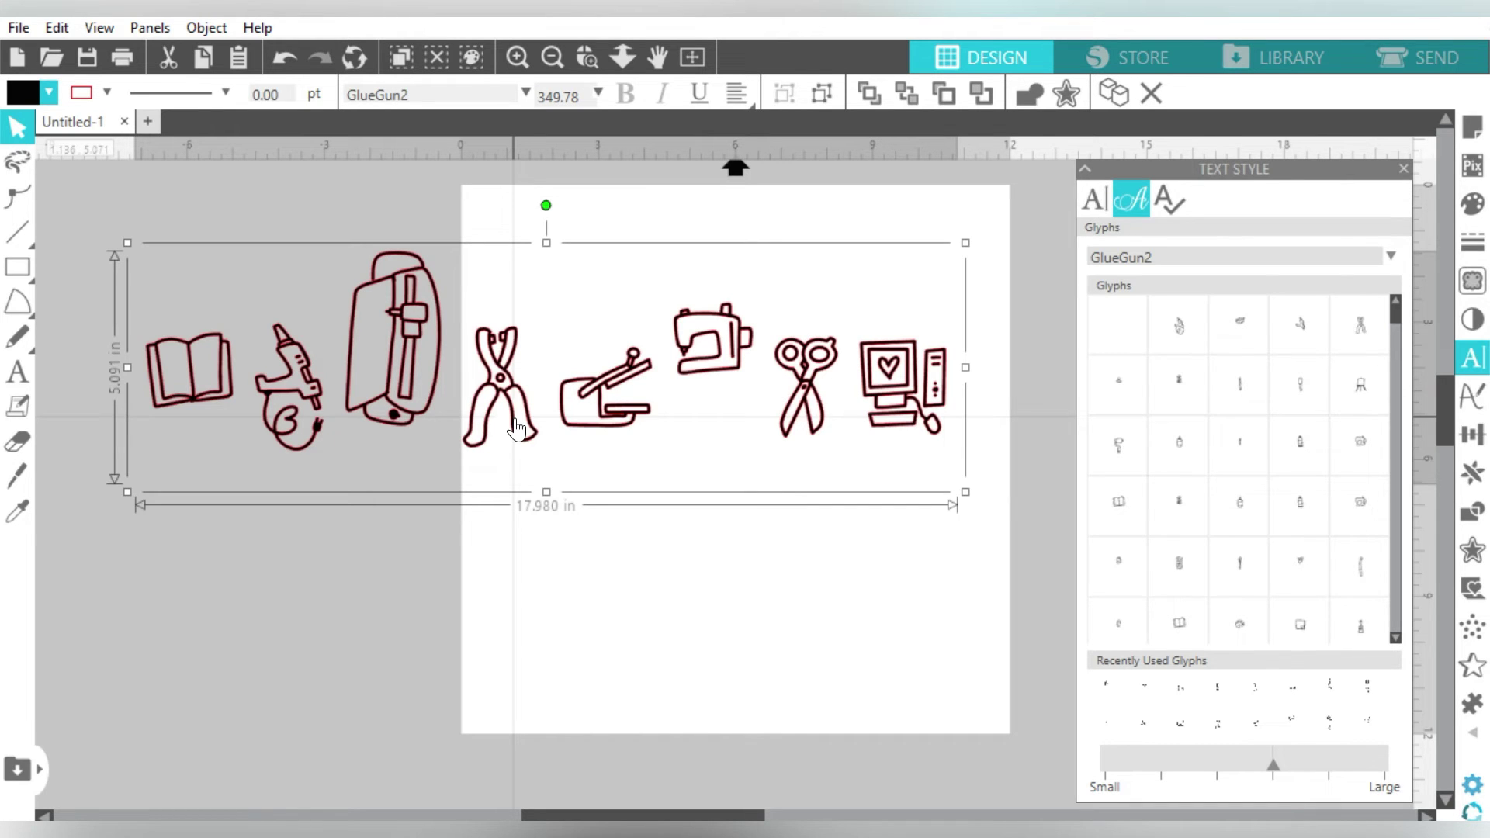
Step: Convert the dingbat row to separate paths and set their line colour to black
right_click(516, 427)
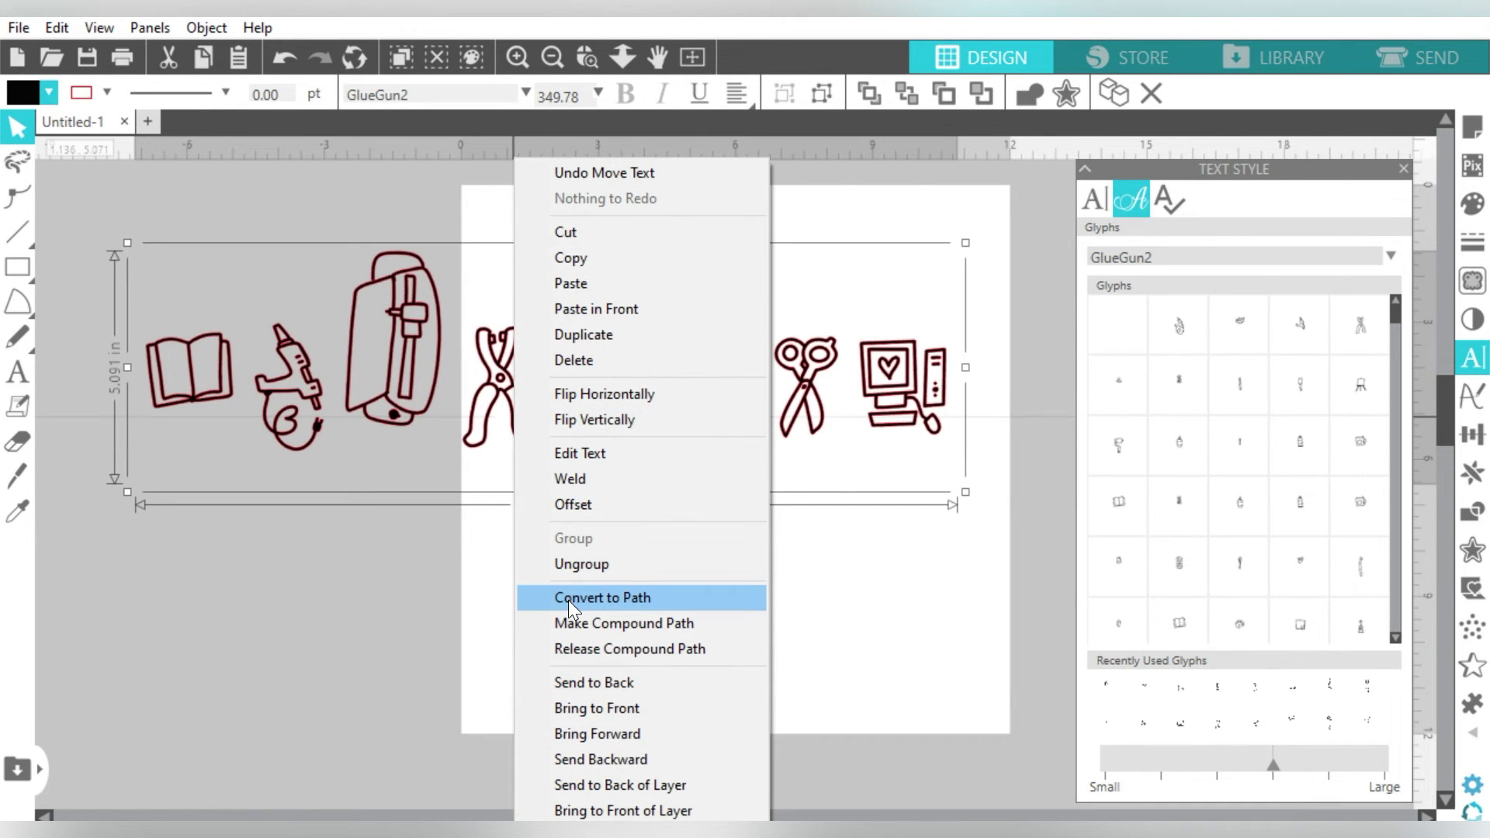
left_click(574, 564)
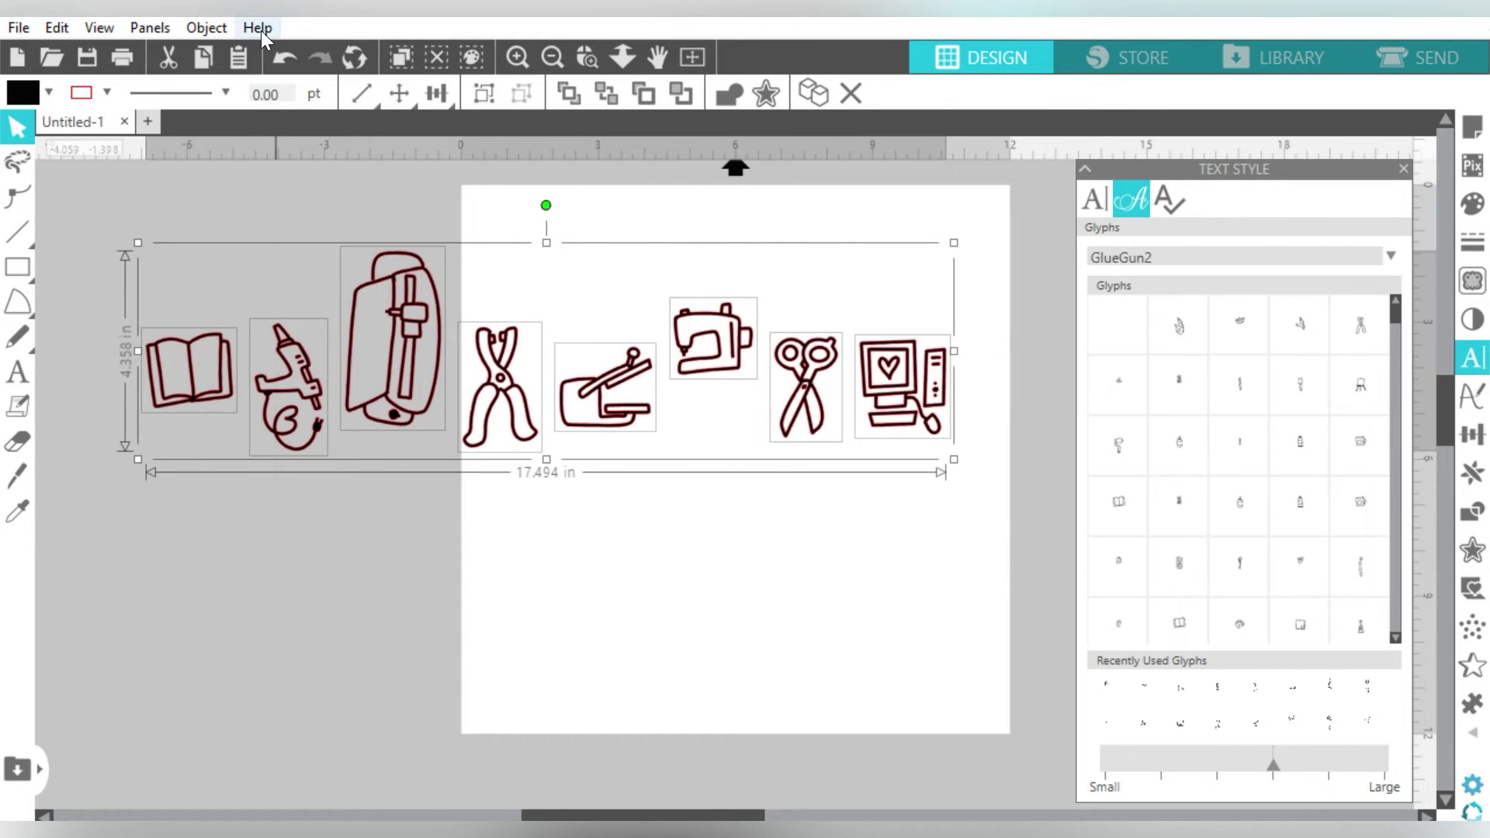
left_click(107, 94)
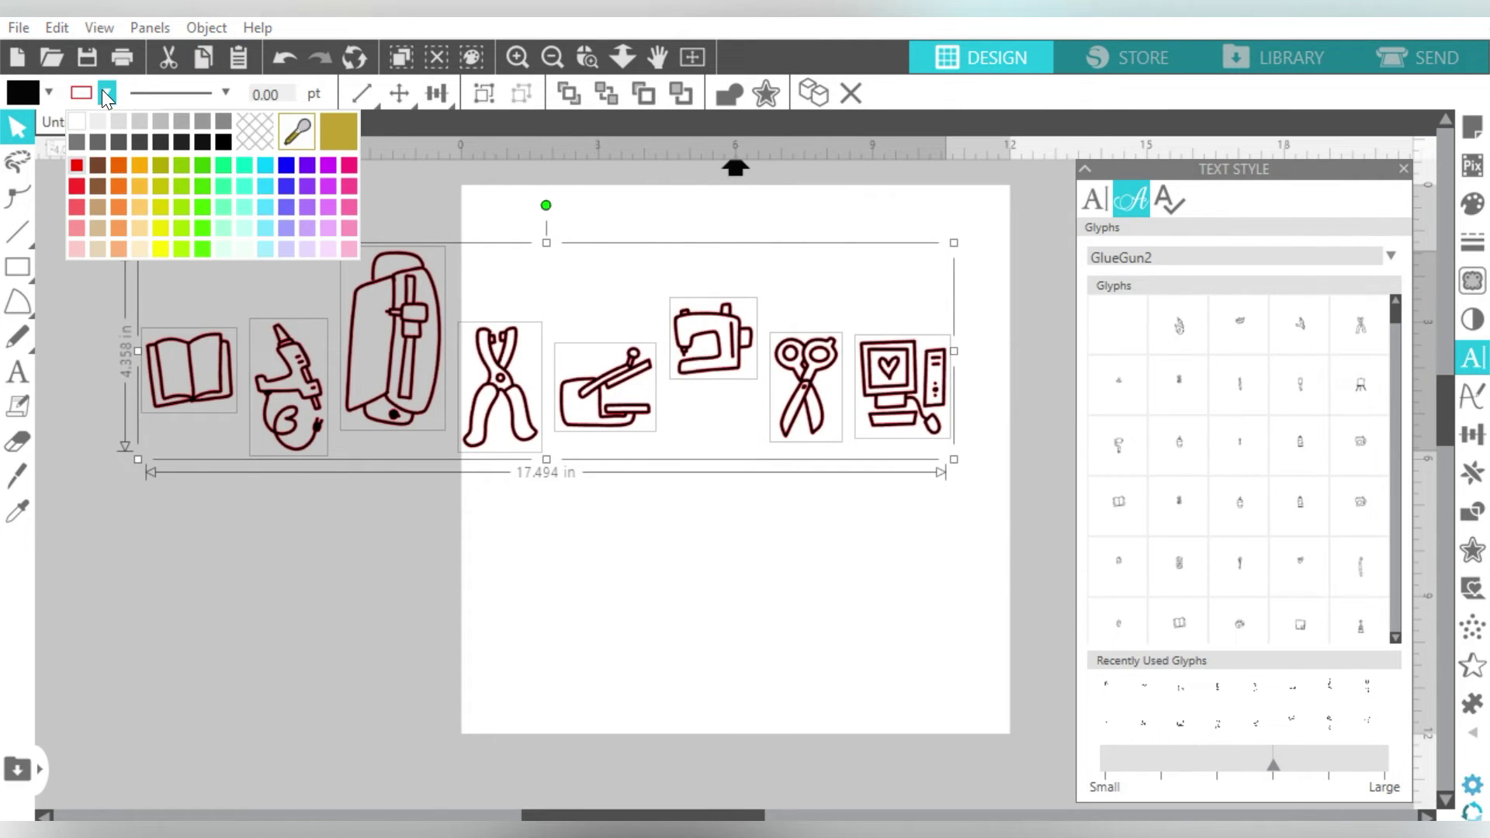
left_click(232, 140)
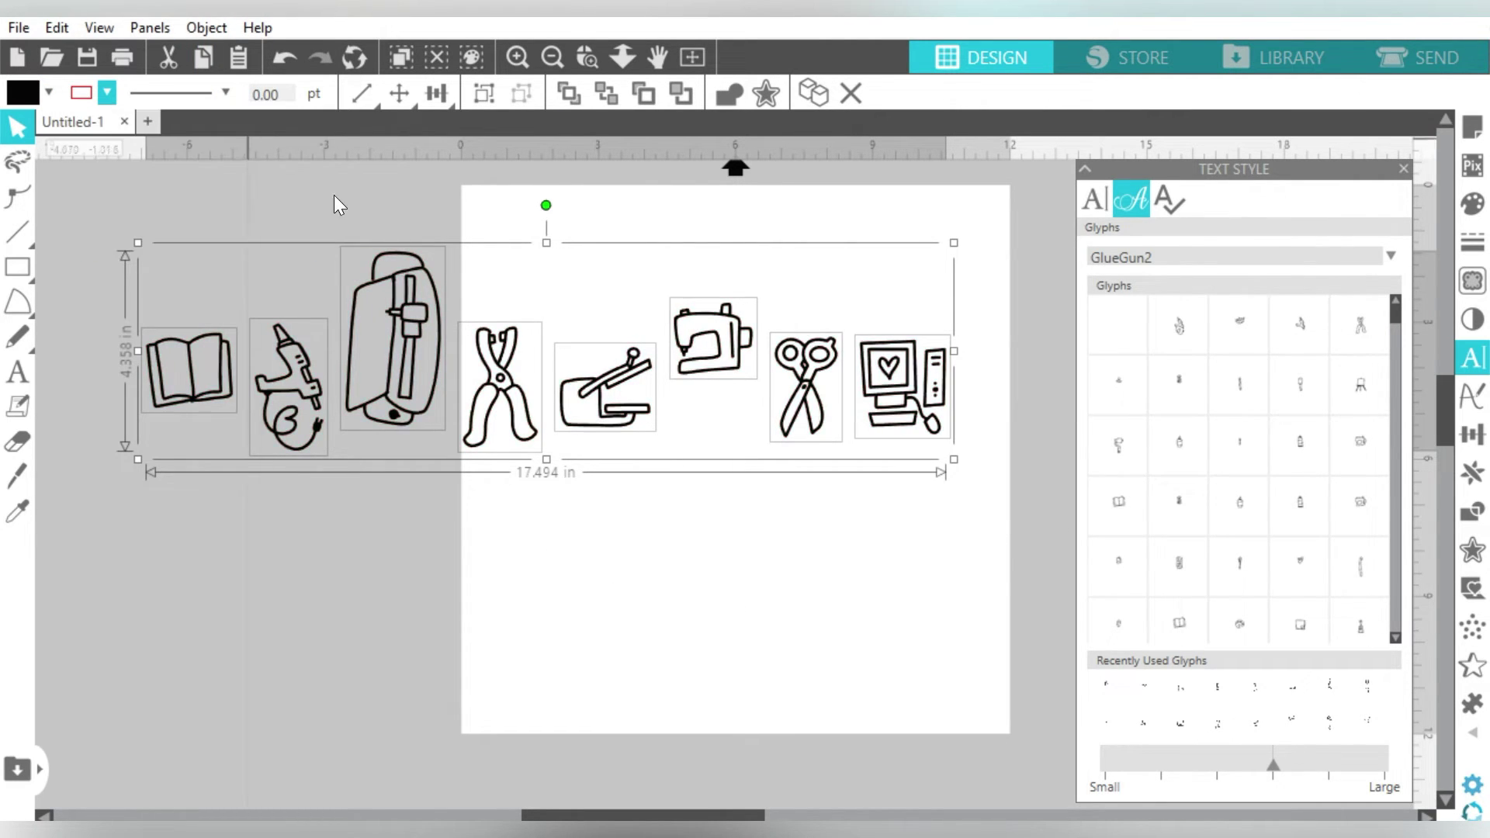
left_click(724, 532)
Step: Enlarge the stapler to about 3.3 inches wide, move it lower left, then select the cutting machine
left_click(627, 398)
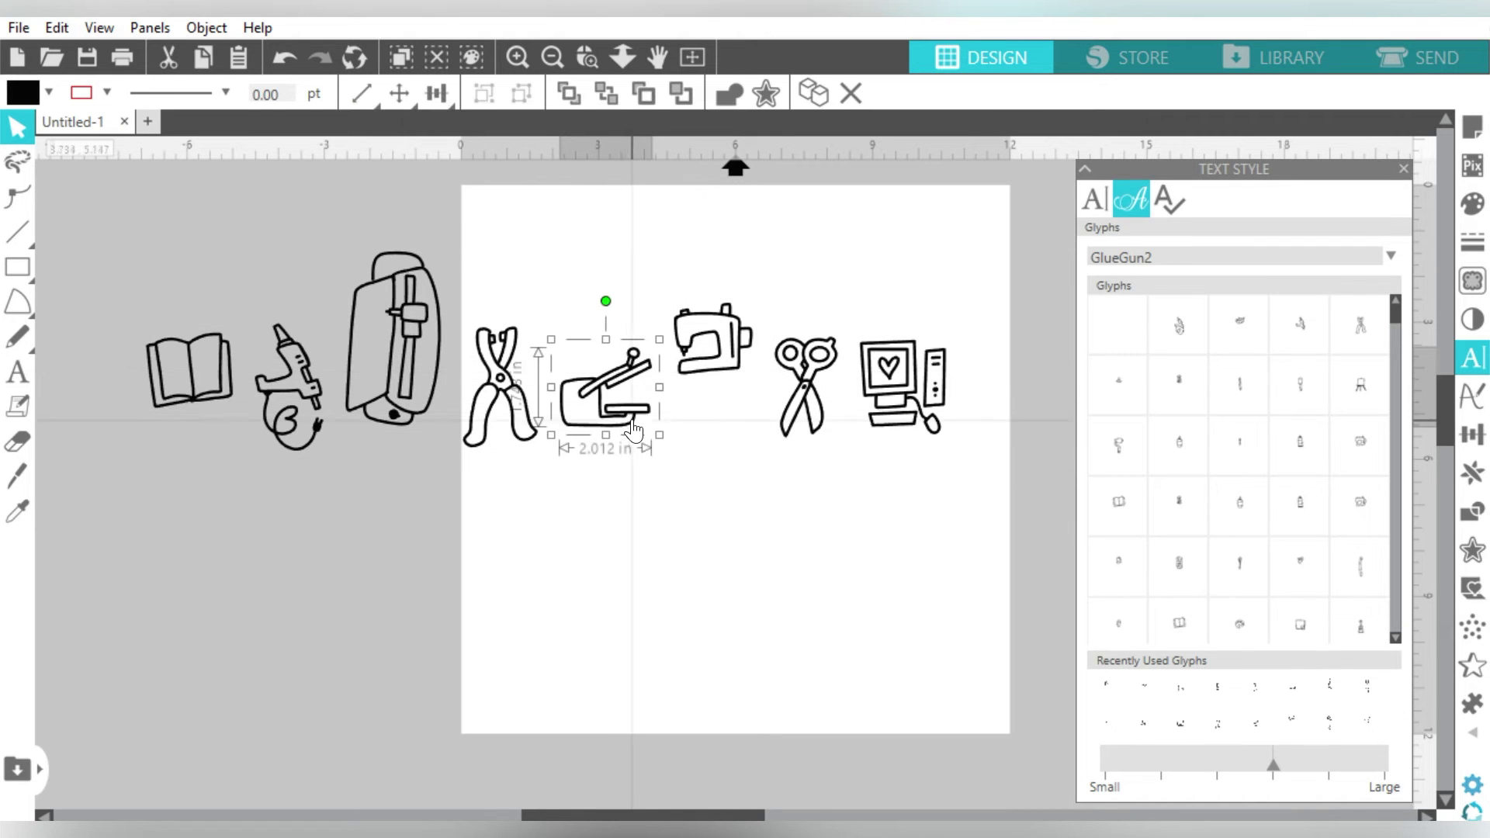
left_click_drag(664, 441, 720, 487)
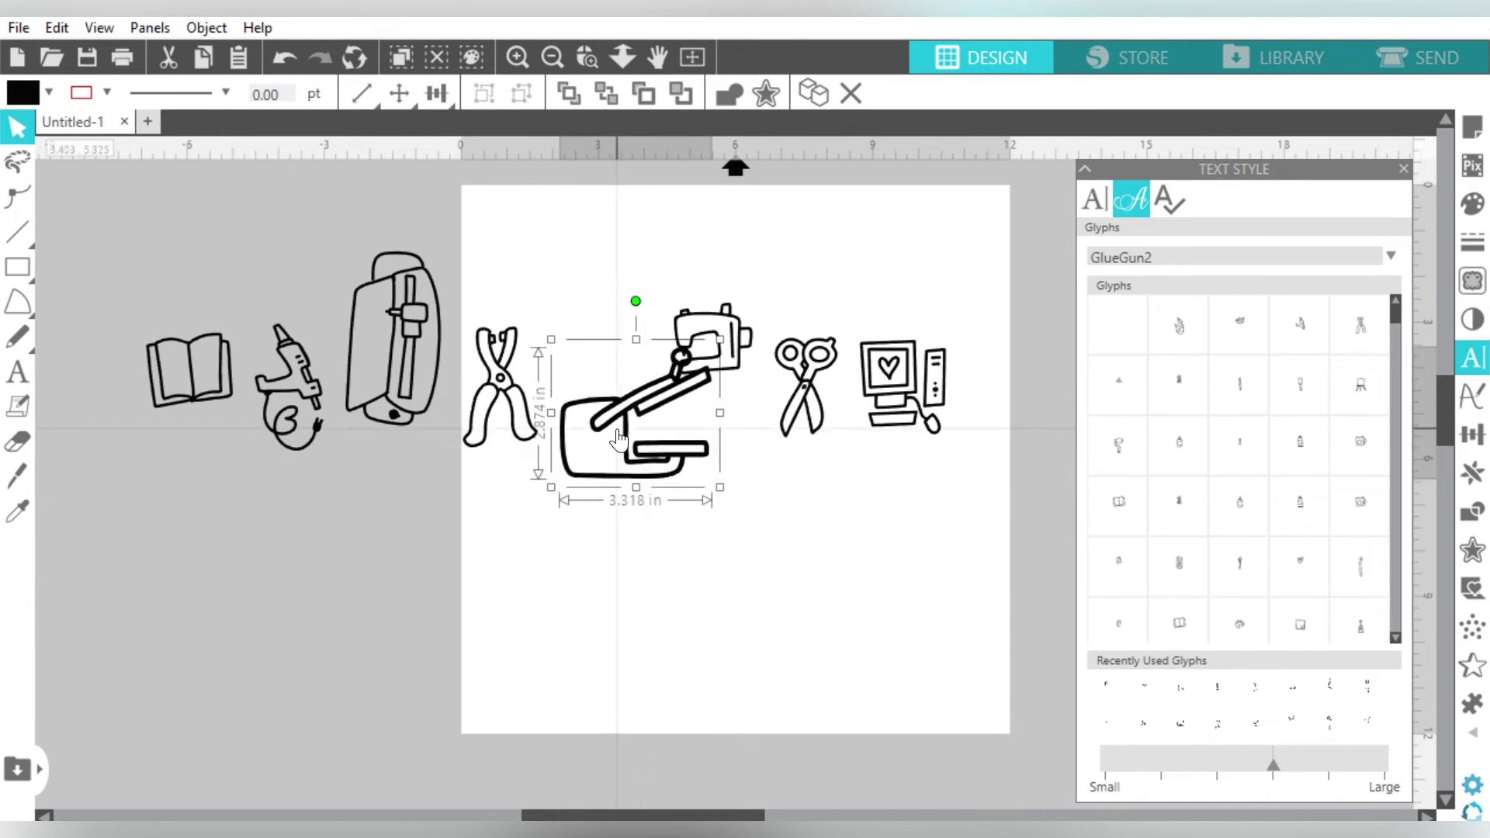
left_click_drag(620, 437, 552, 646)
left_click(411, 332)
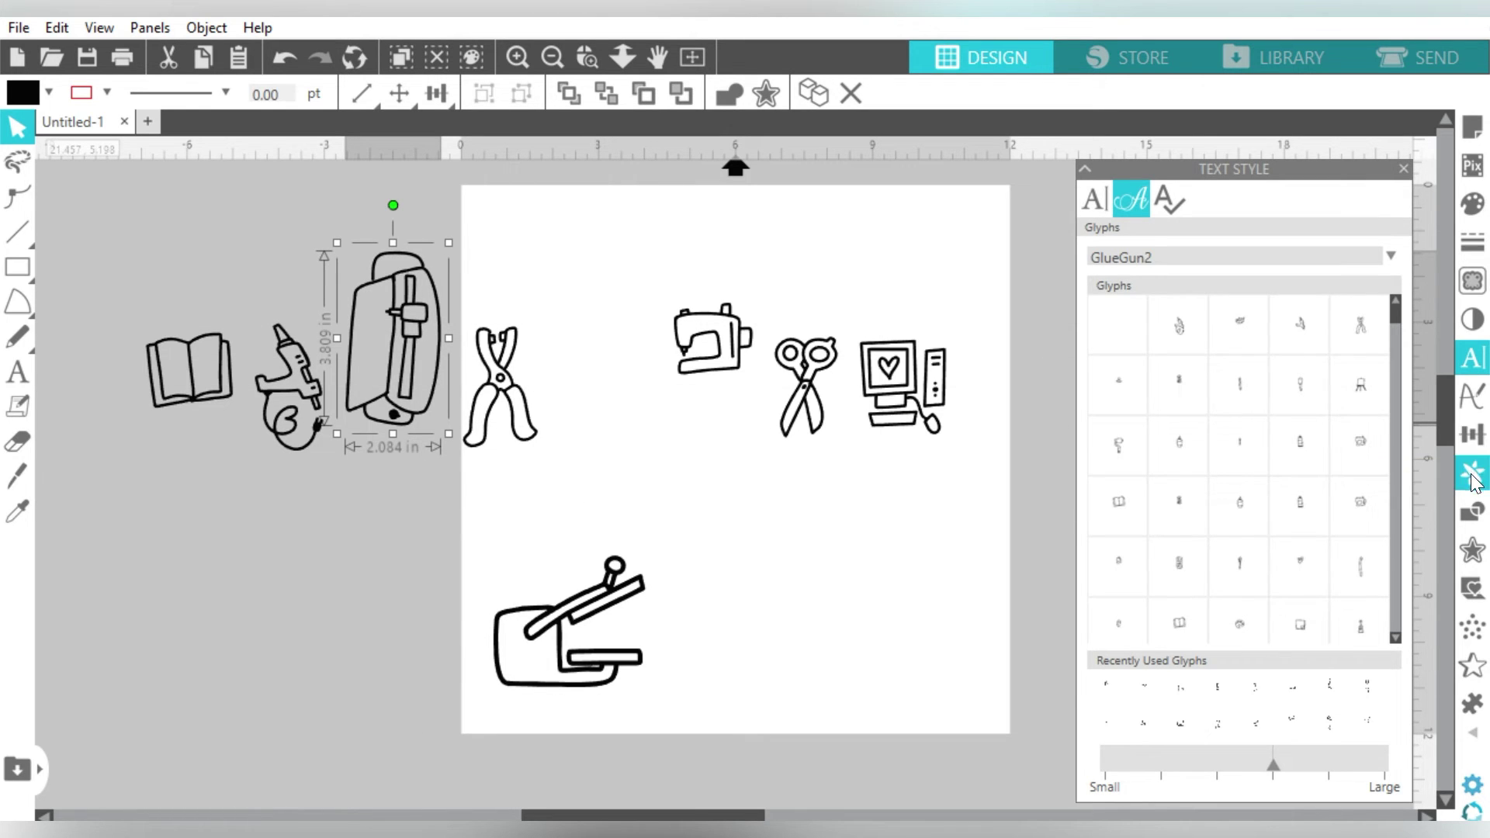
left_click(1472, 436)
Step: Rotate the cutting machine 90° to lie flat and place it at the page's lower right
left_click(1168, 194)
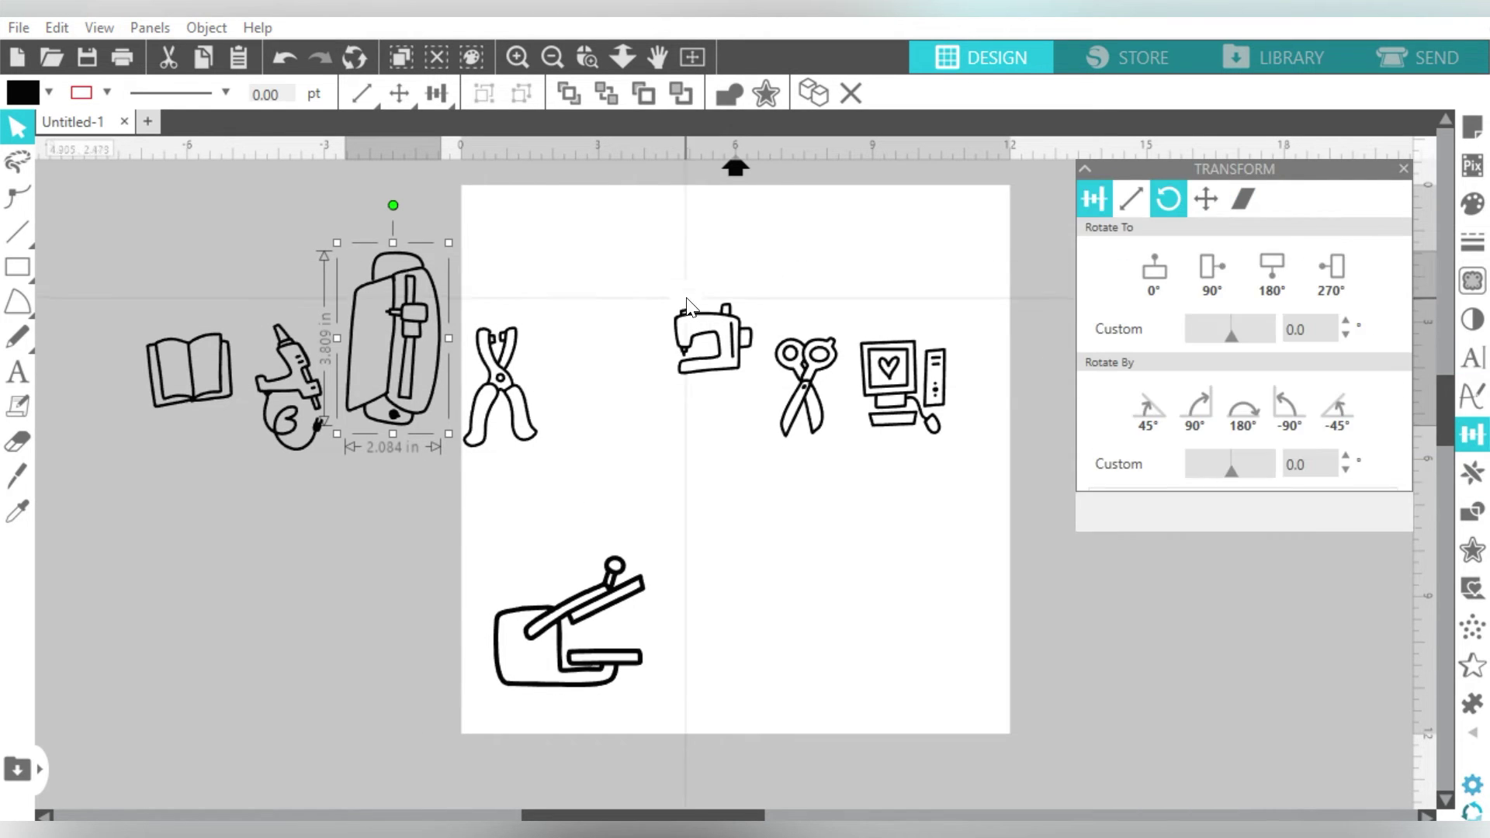
left_click(1293, 405)
left_click_drag(444, 308, 896, 571)
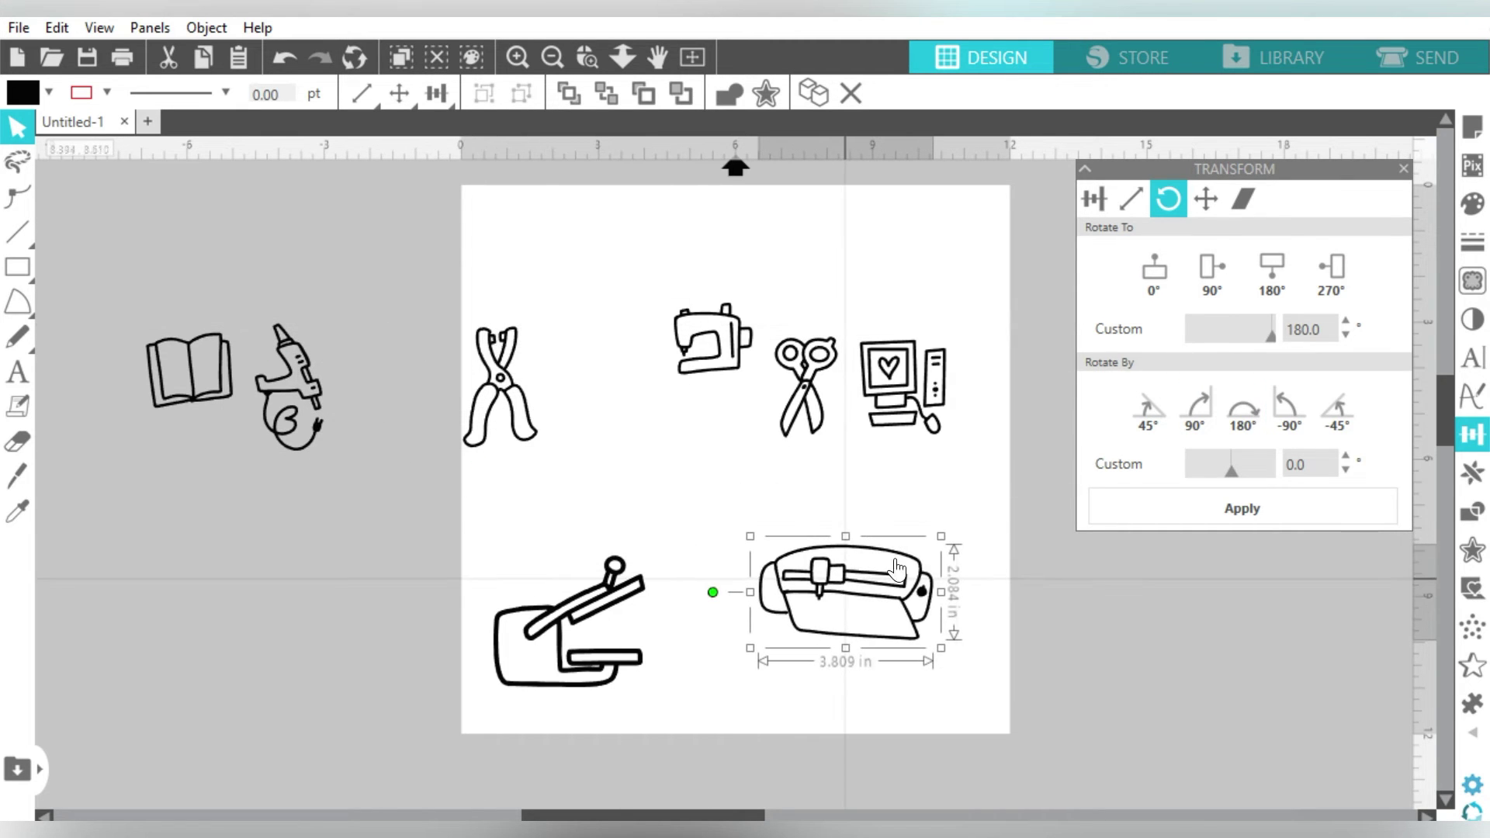
left_click(1242, 408)
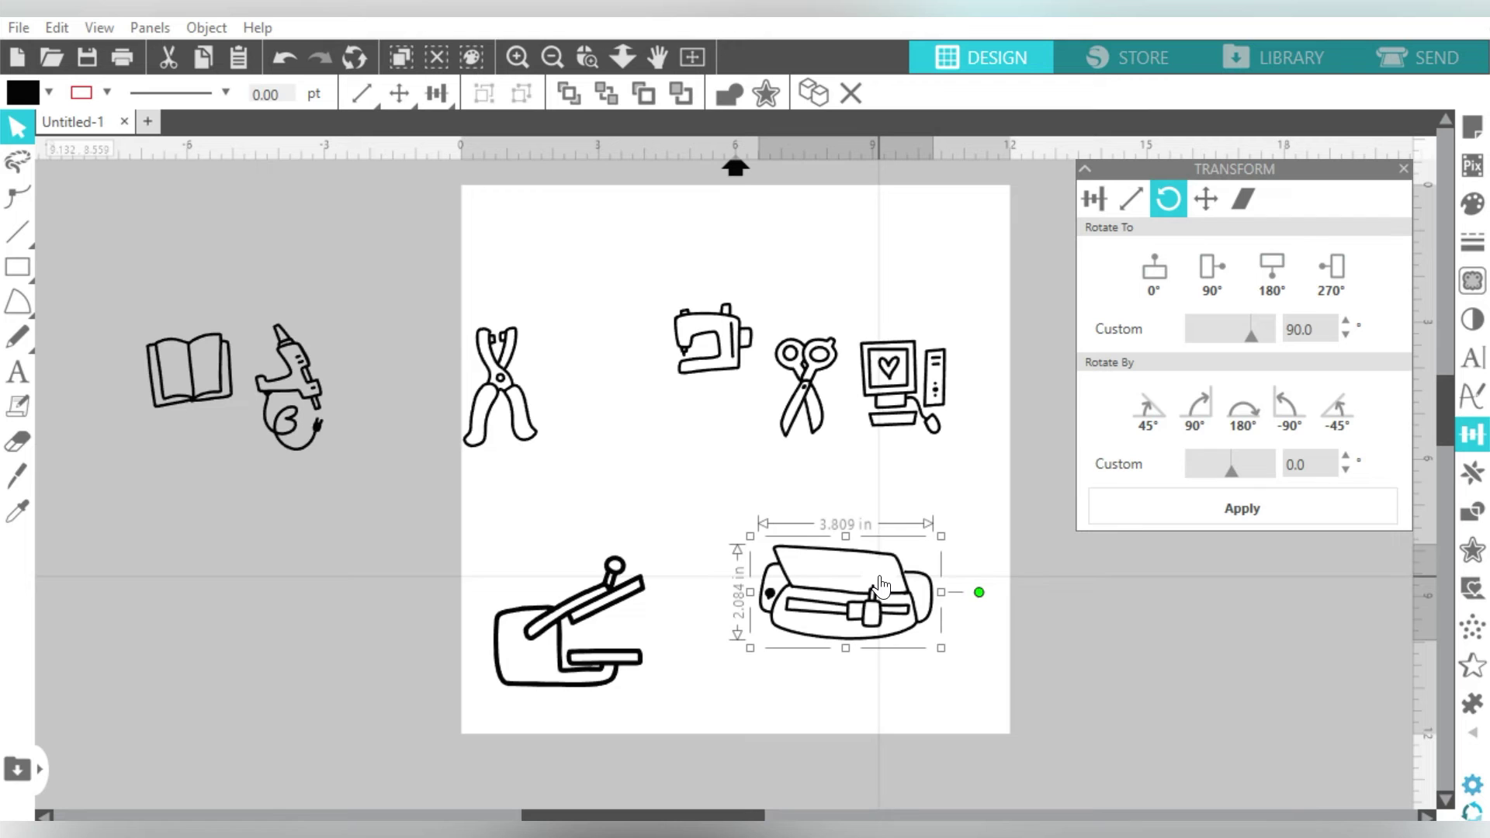
left_click(1242, 398)
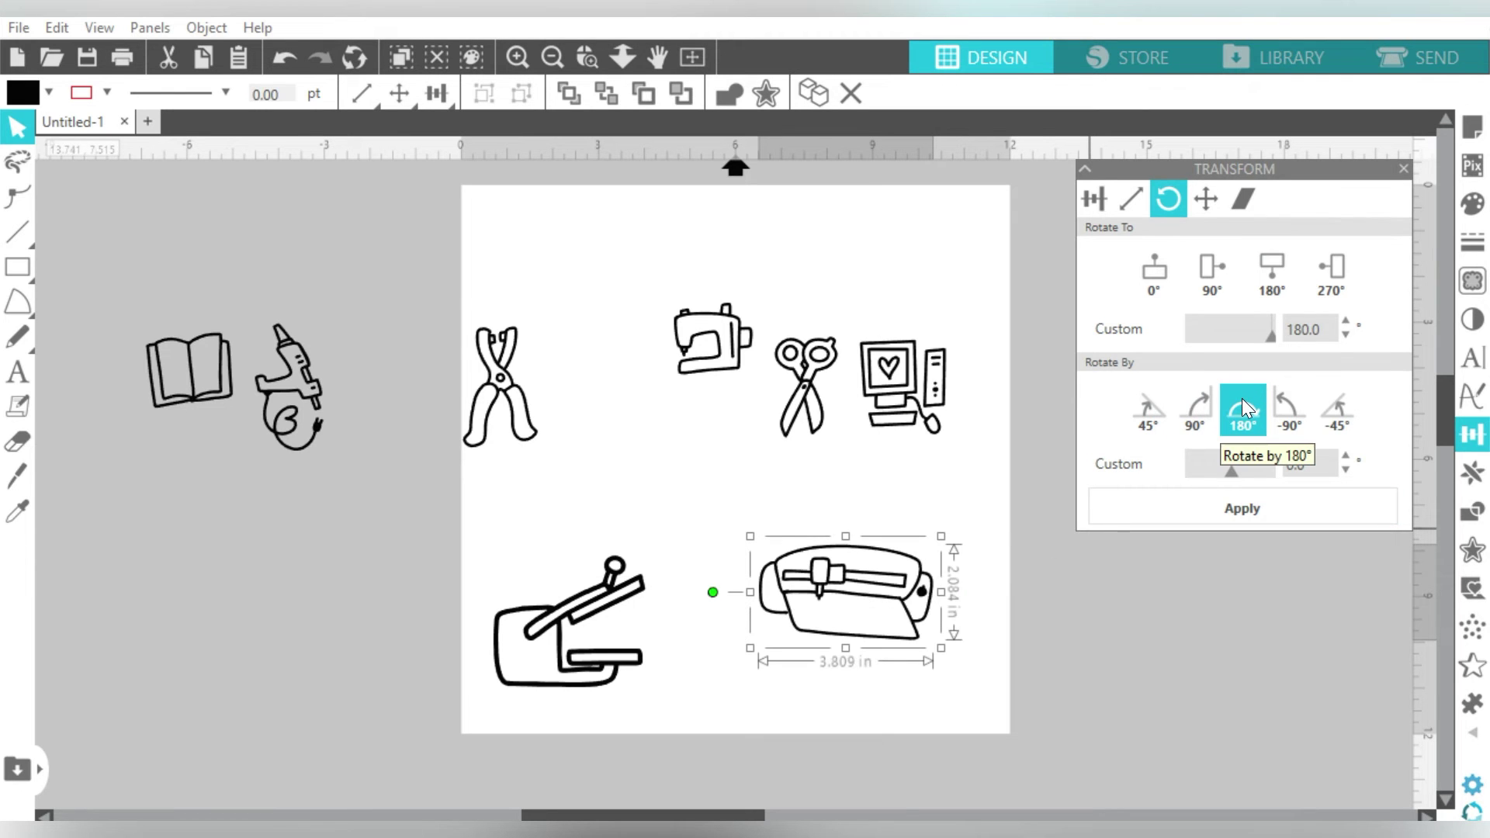
left_click(929, 496)
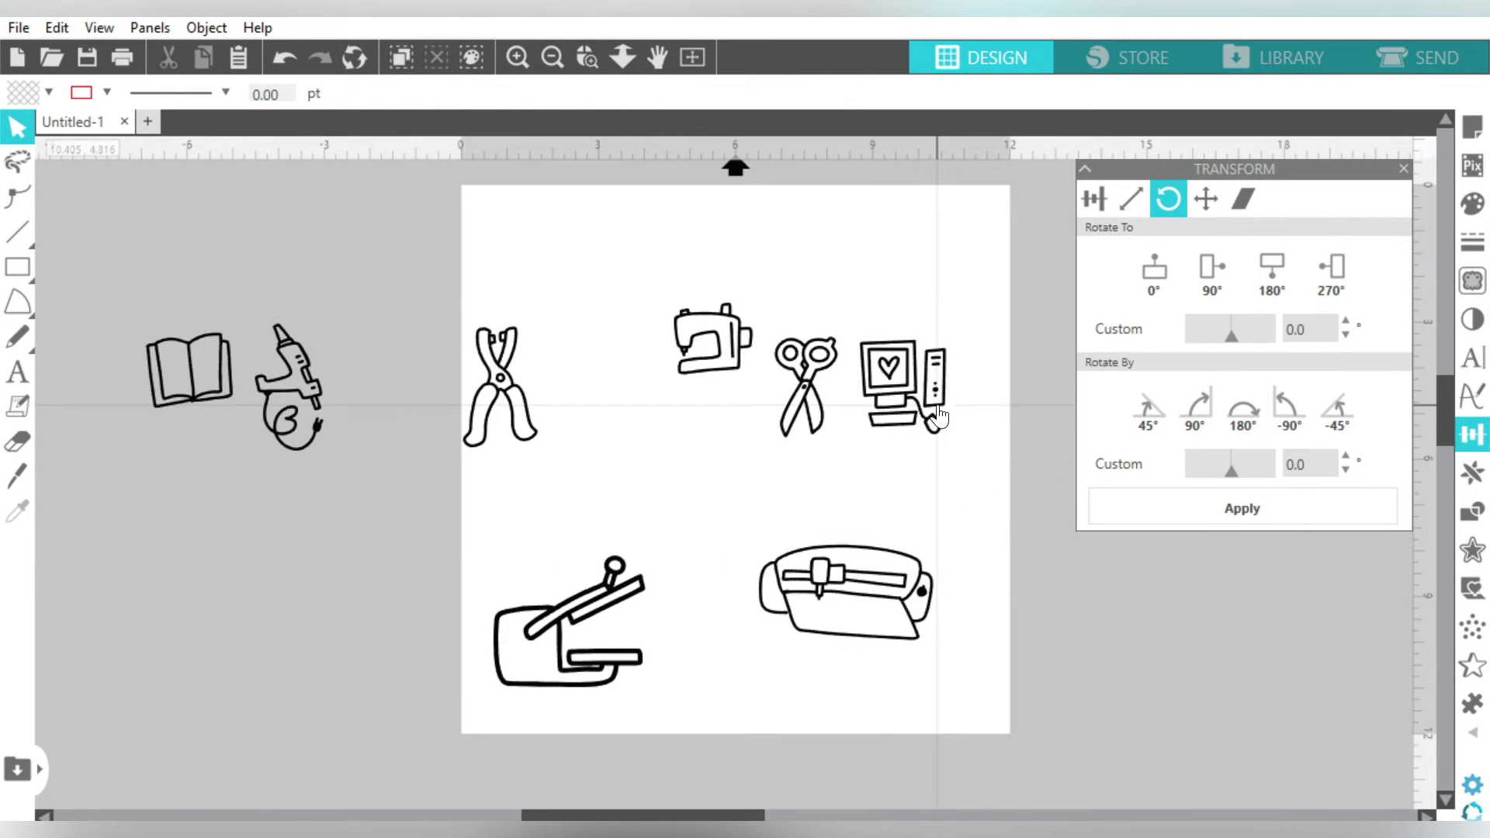
left_click(904, 388)
Step: Delete the sewing machine, move the book and glue gun onto the page, and start a new text box
left_click(730, 333)
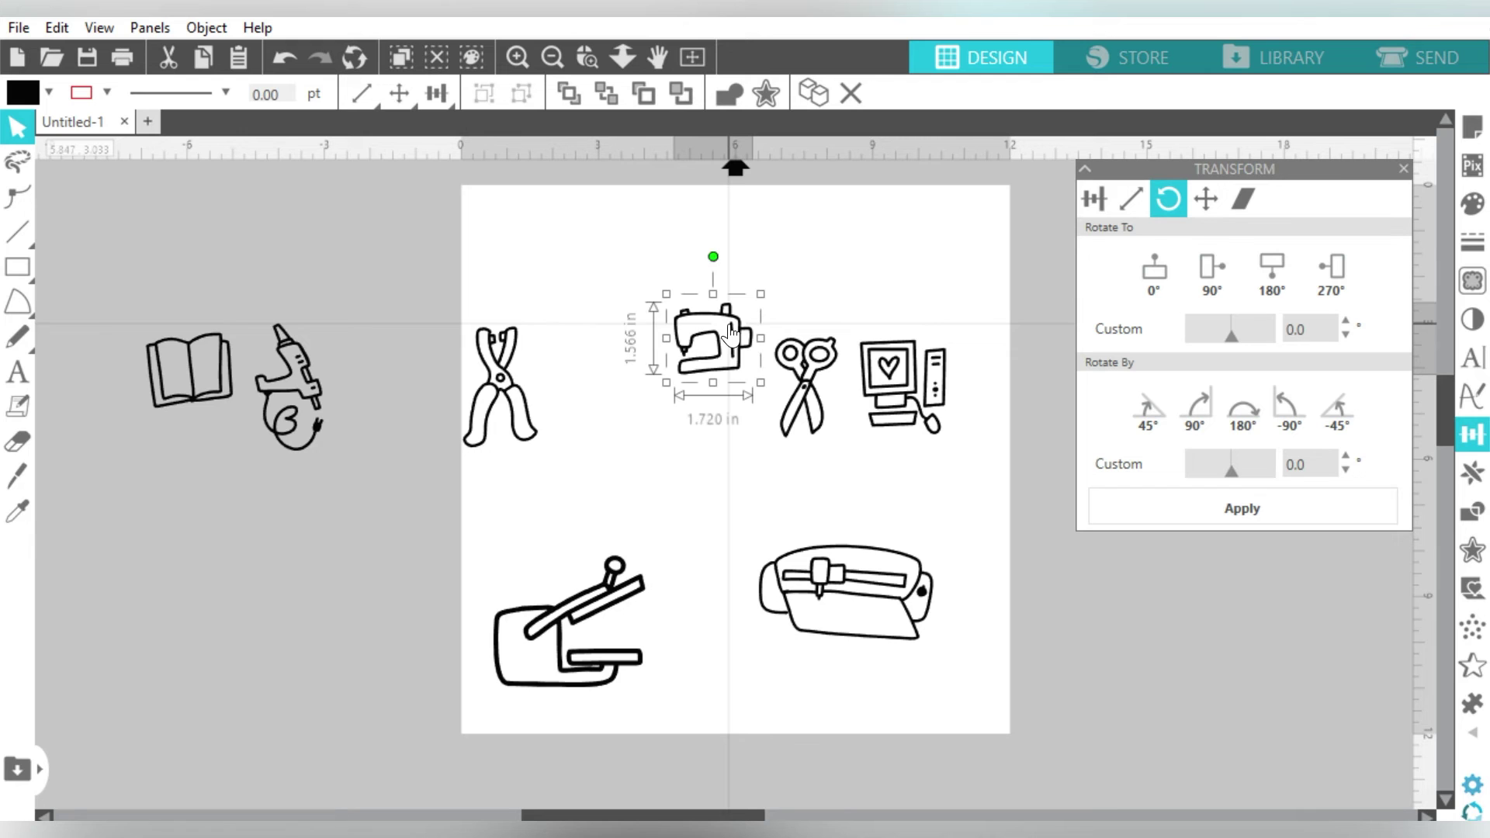
key("Delete")
left_click_drag(155, 388, 560, 303)
left_click(700, 371)
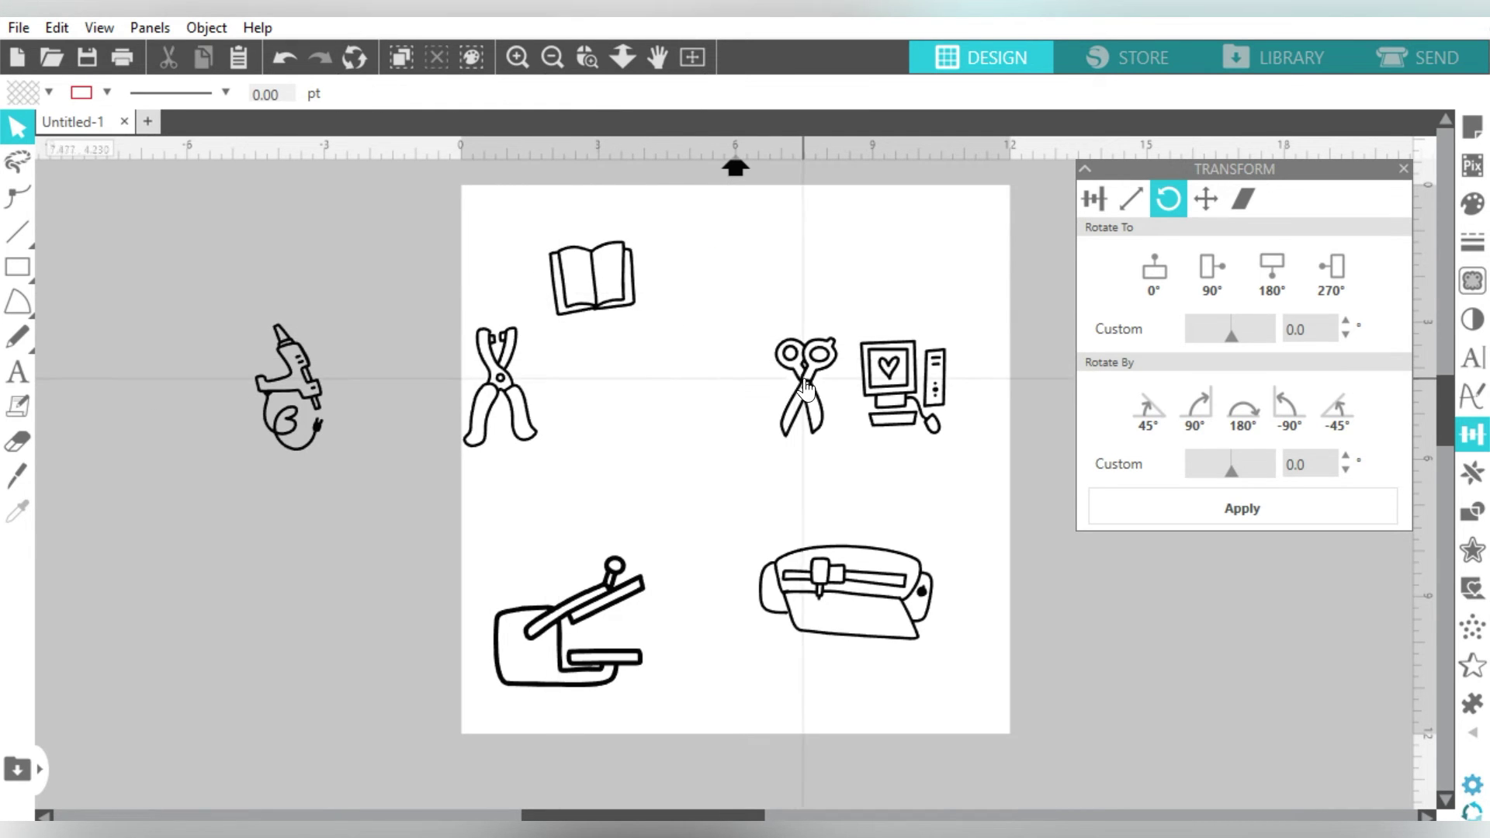
left_click_drag(305, 380, 1016, 498)
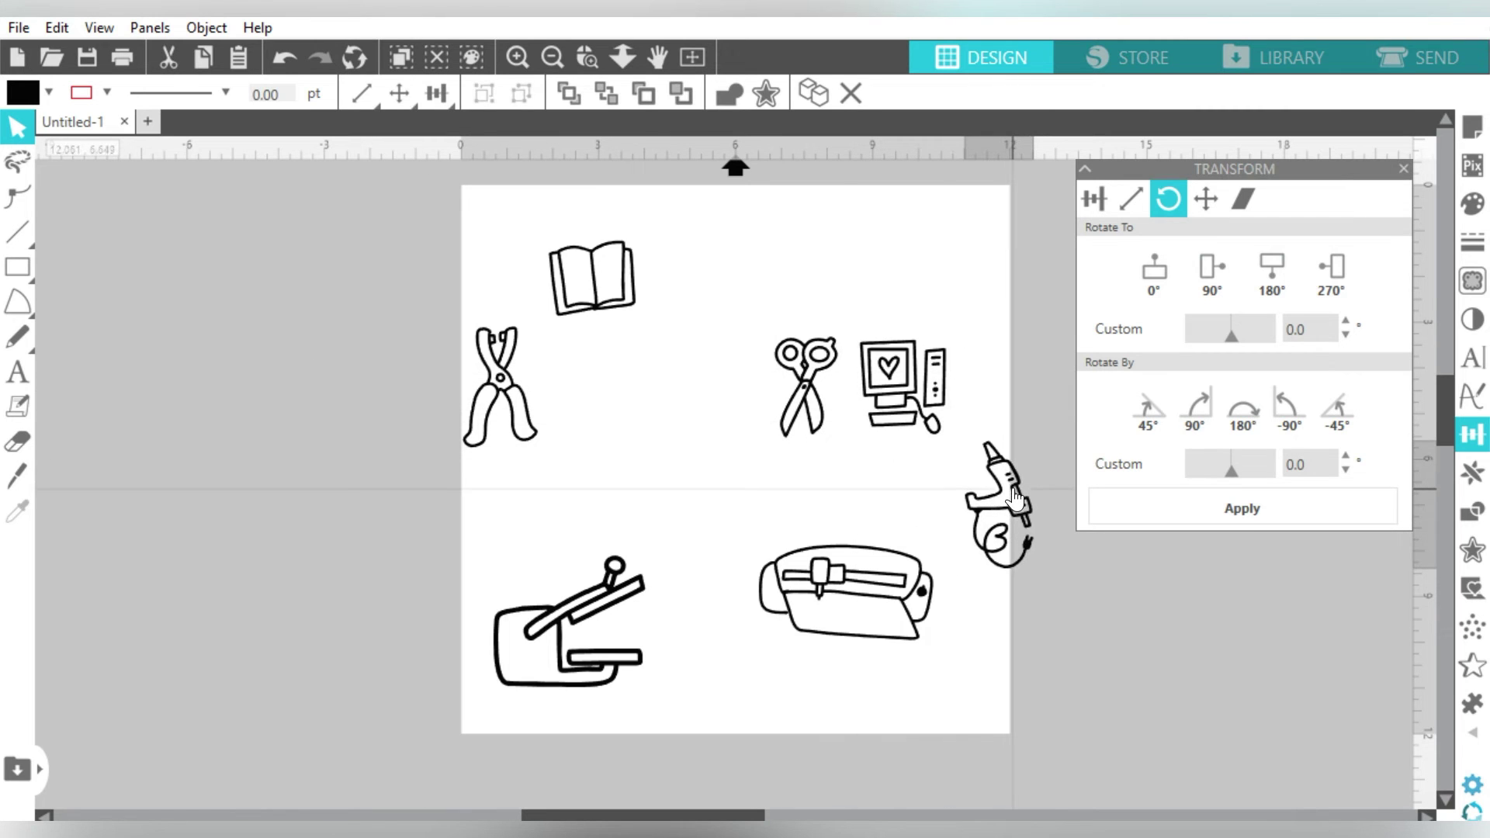
left_click(892, 465)
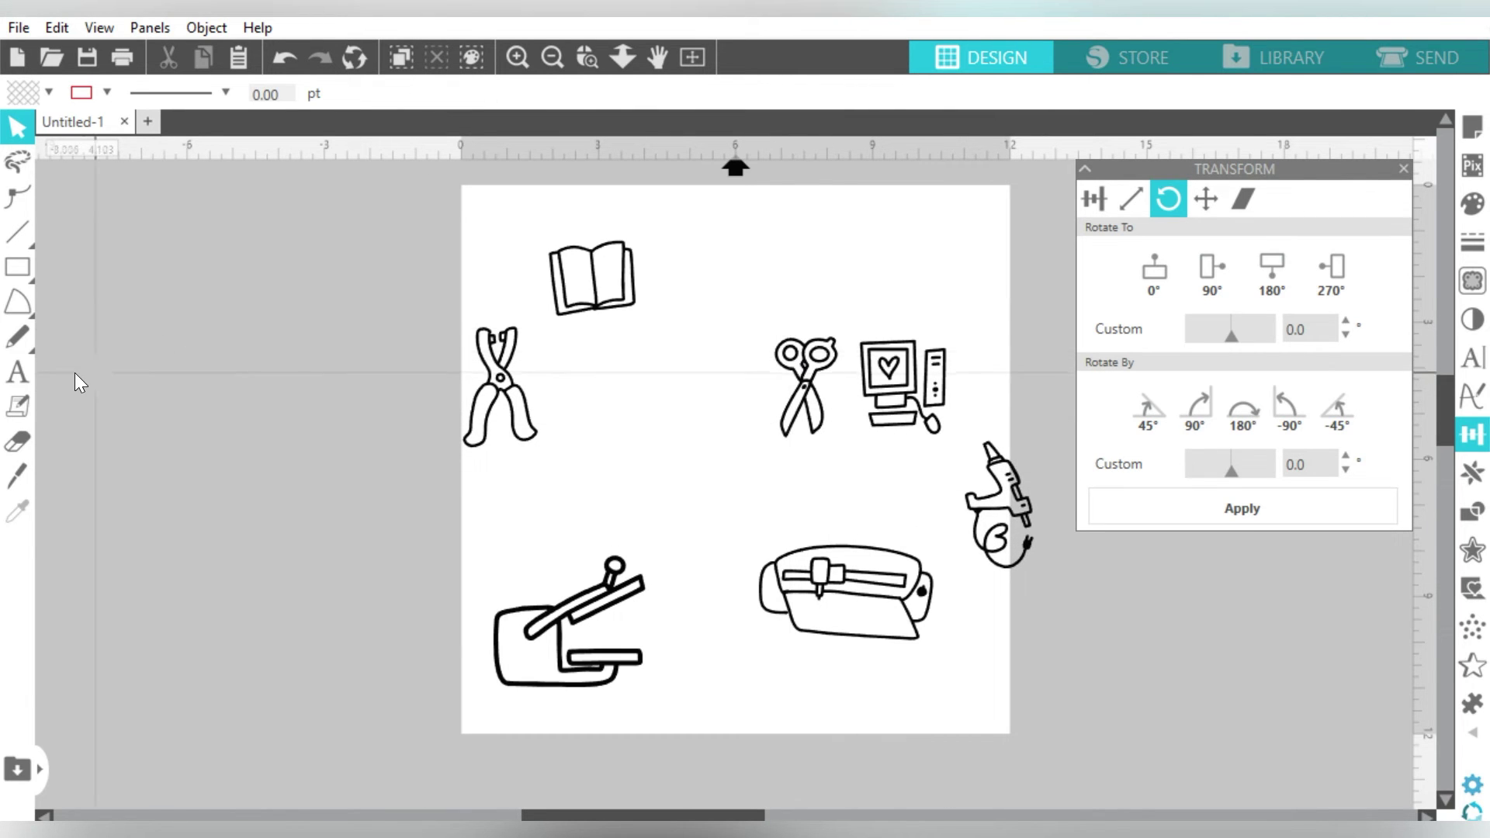
left_click(17, 372)
left_click(123, 380)
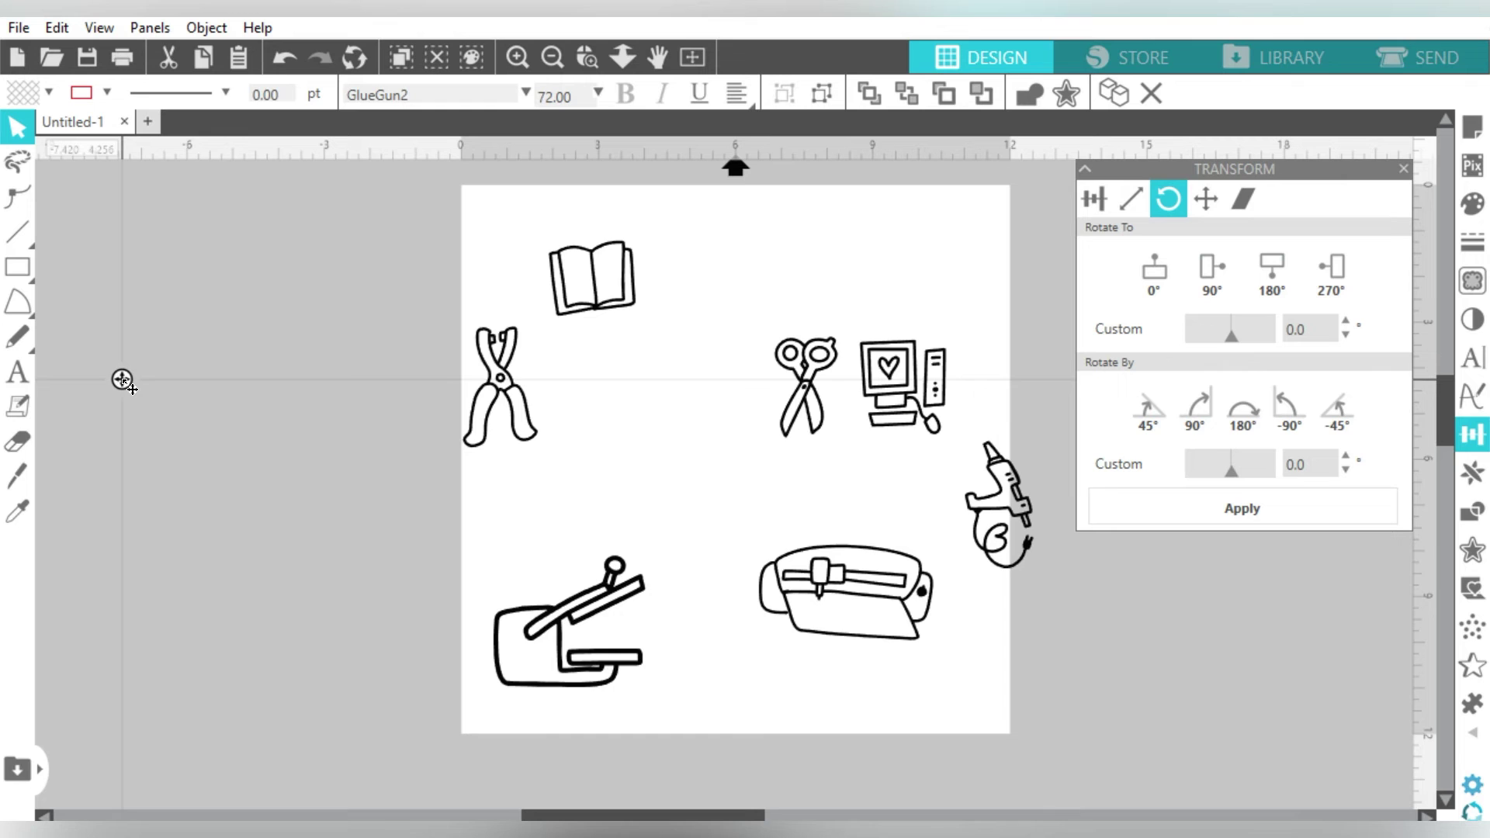
Step: Create placeholder text in GlueGun font with black fill and outline, about 110 pt
type("abcdef")
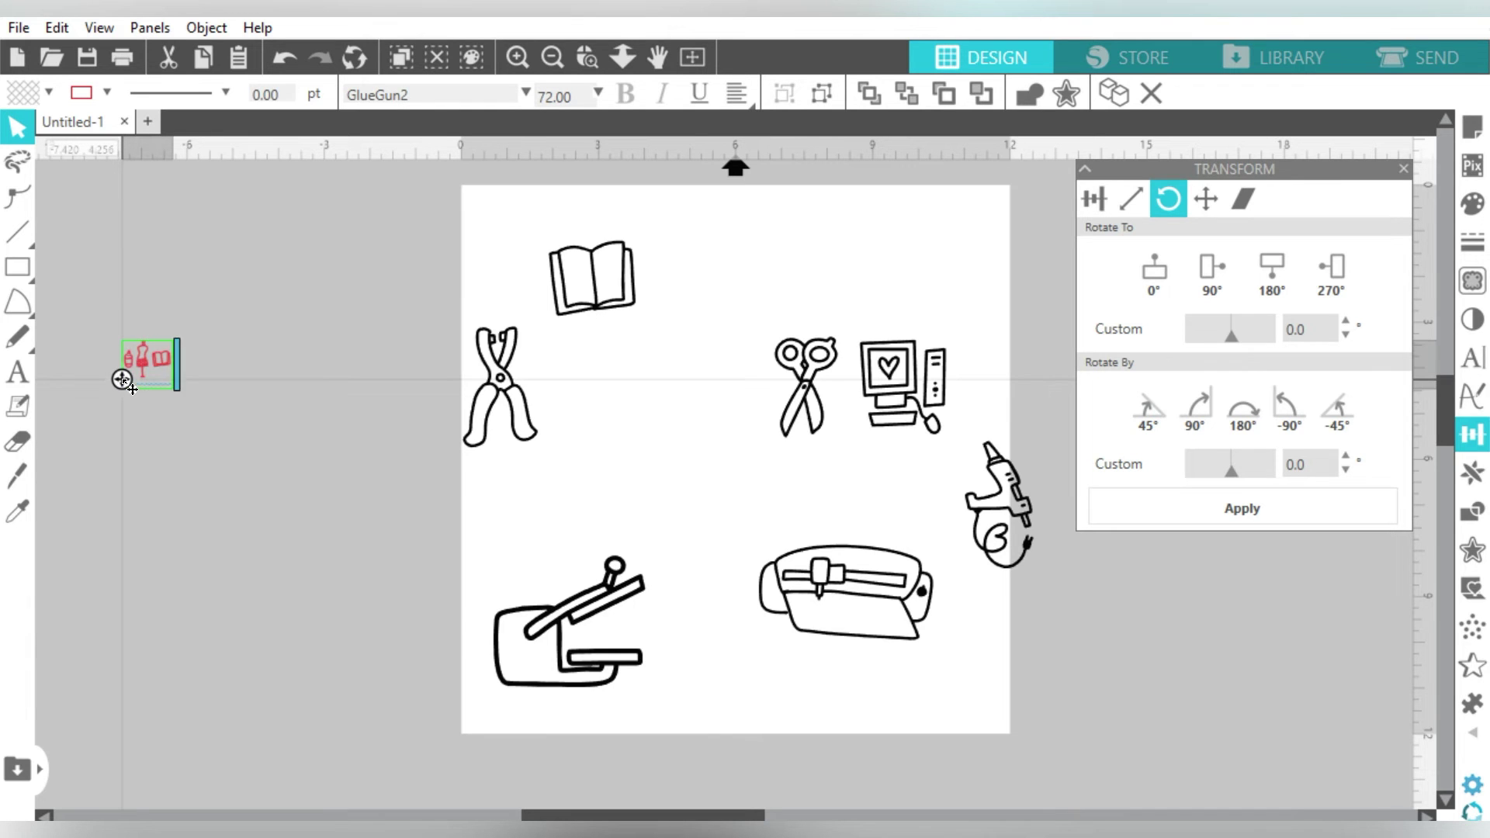
type("ghijk")
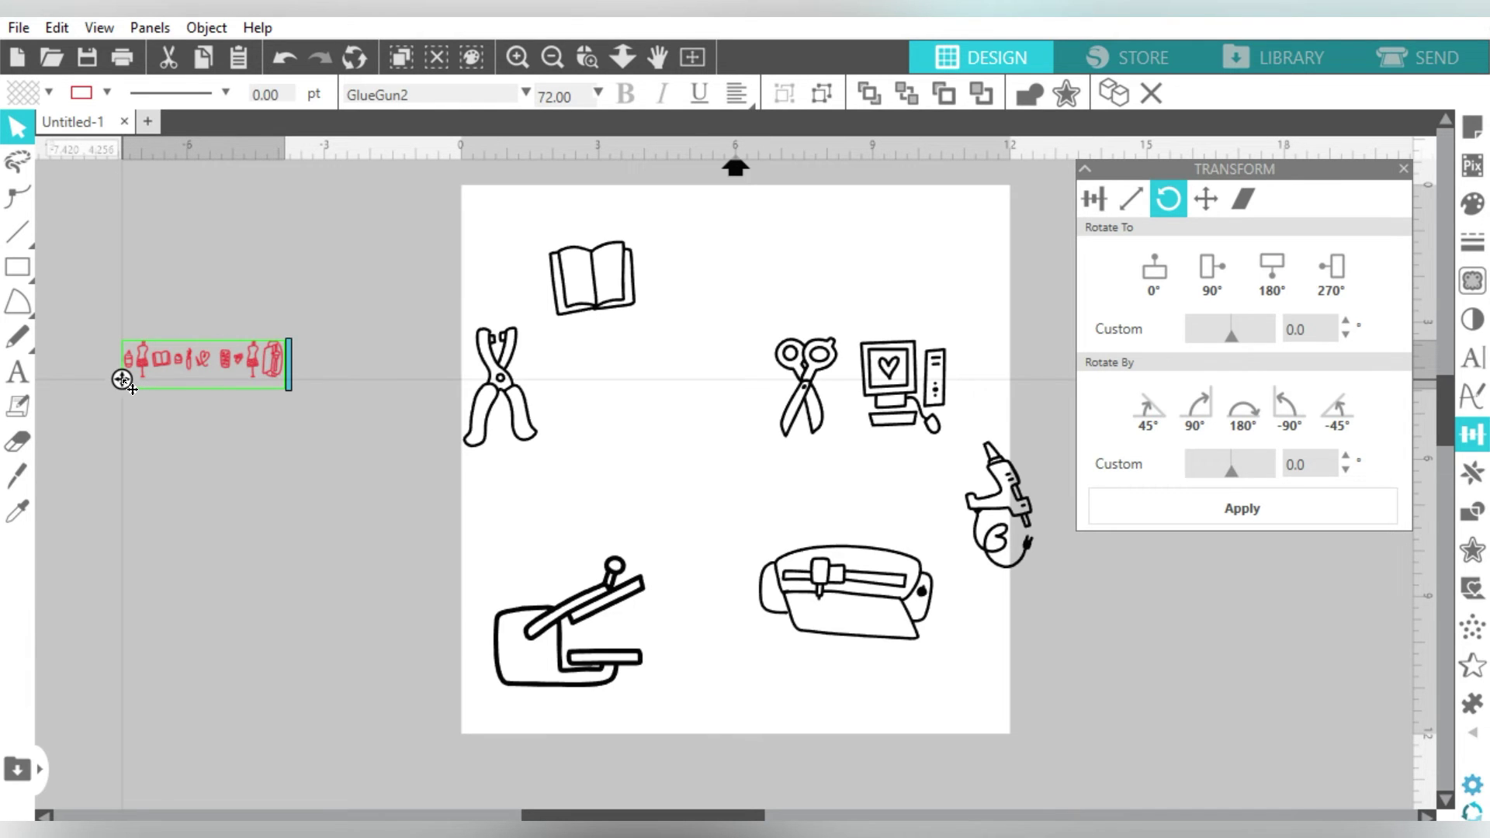
key("Escape")
left_click(266, 360)
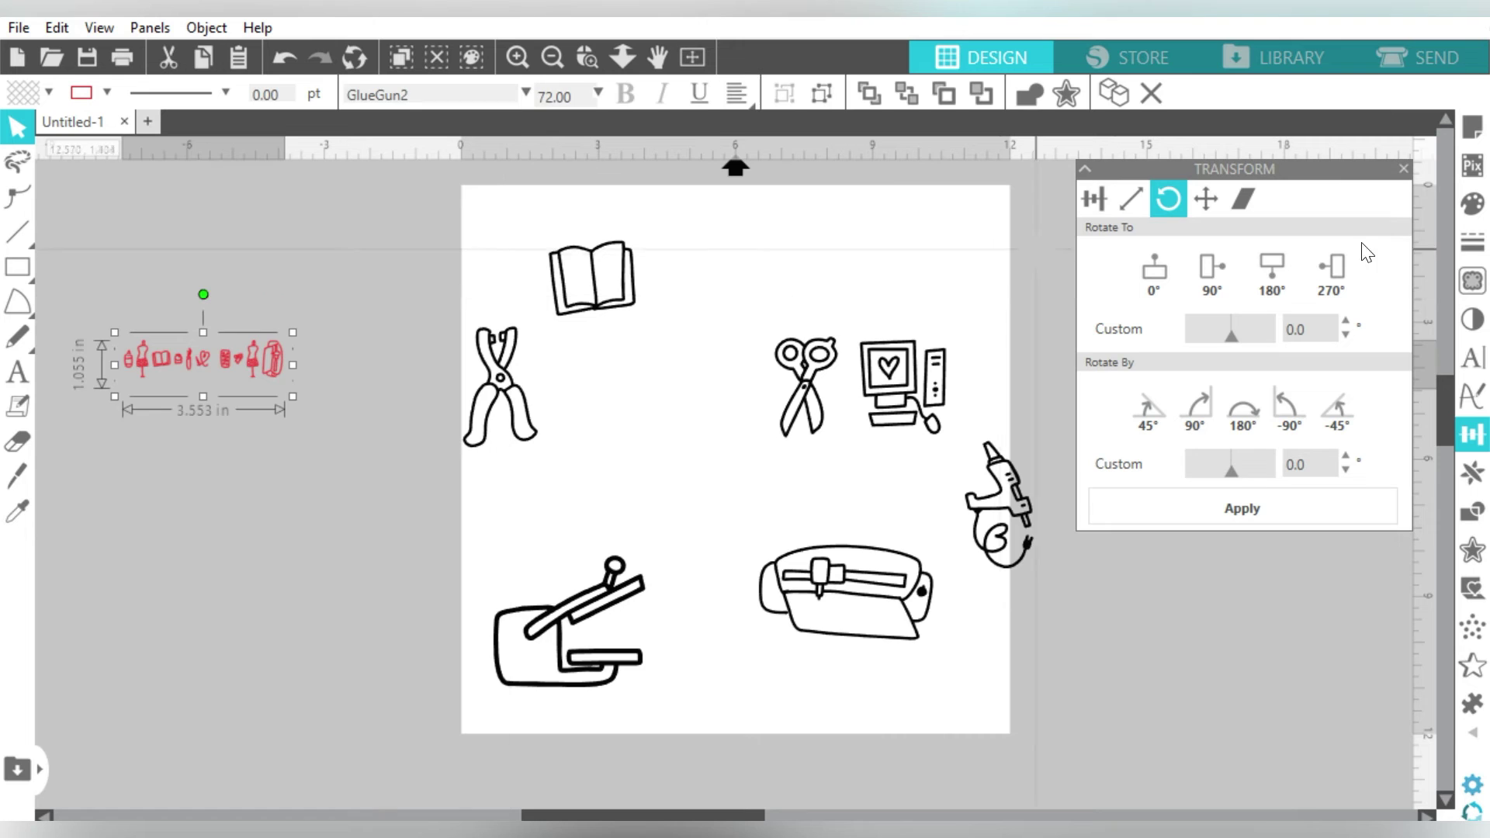
left_click(1470, 358)
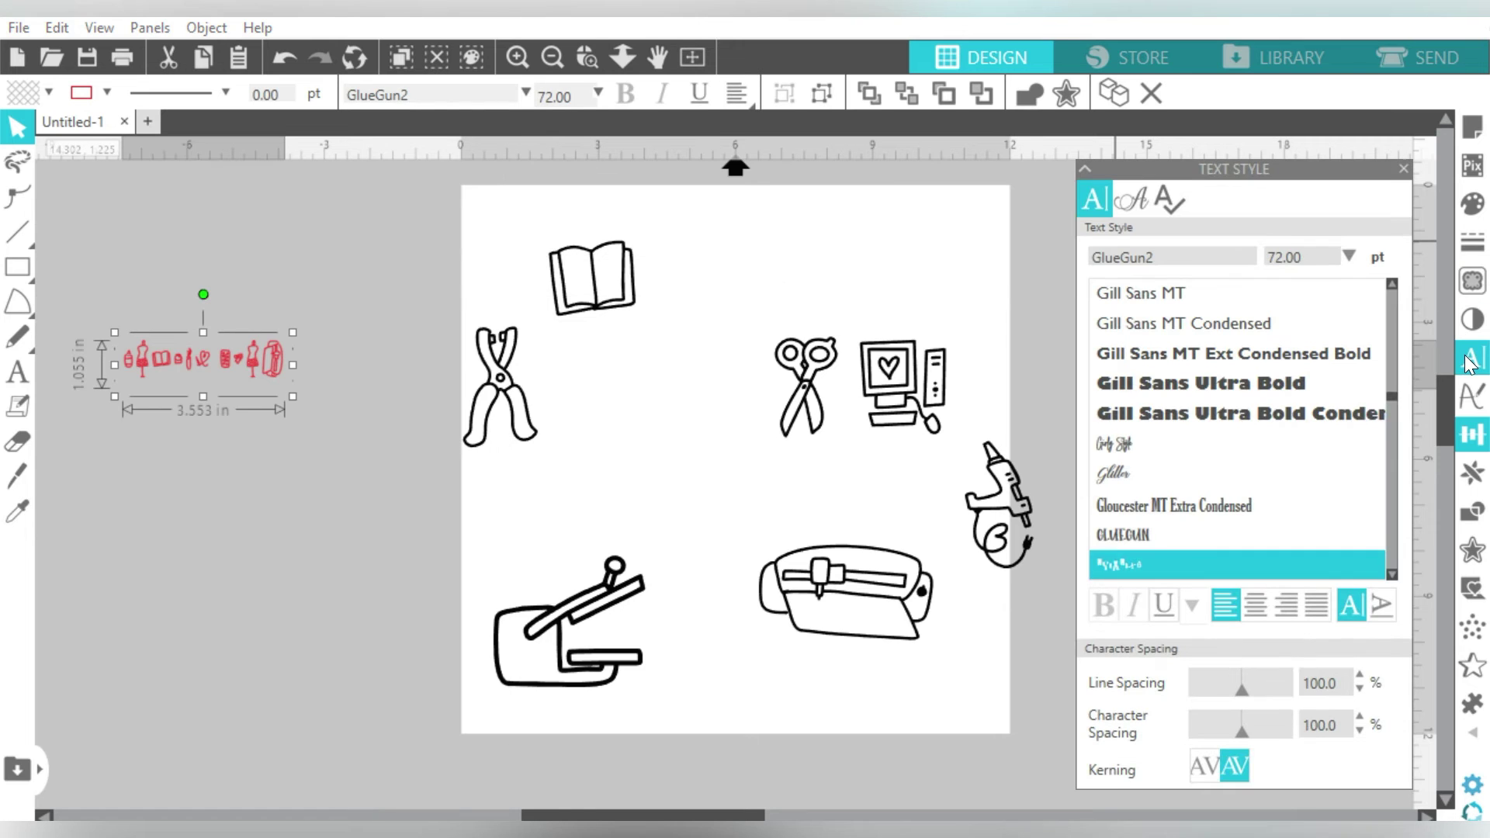
left_click(1138, 533)
left_click(48, 92)
left_click(165, 142)
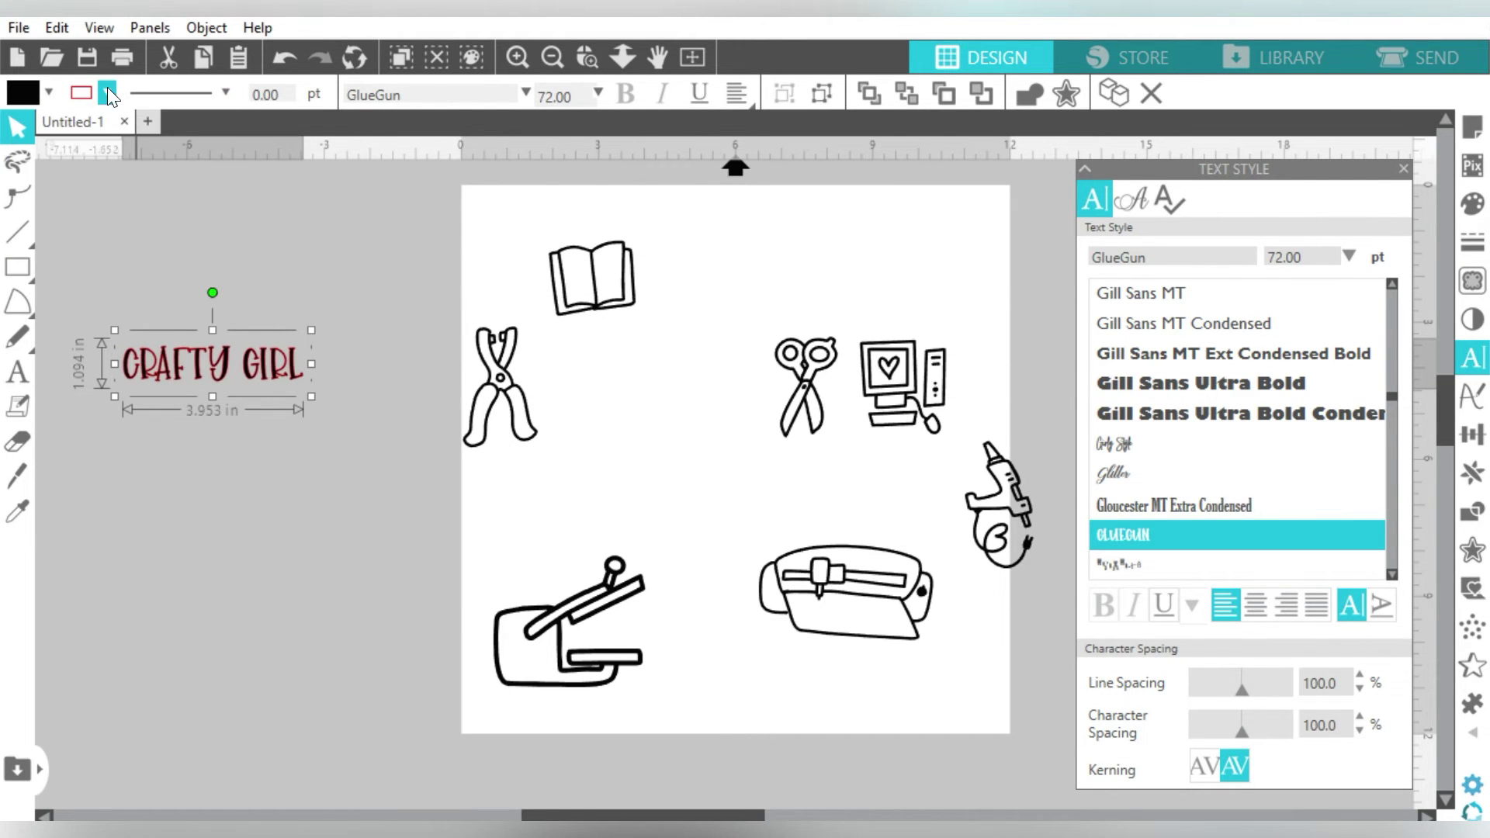
left_click(107, 88)
left_click(245, 131)
left_click_drag(311, 397, 402, 410)
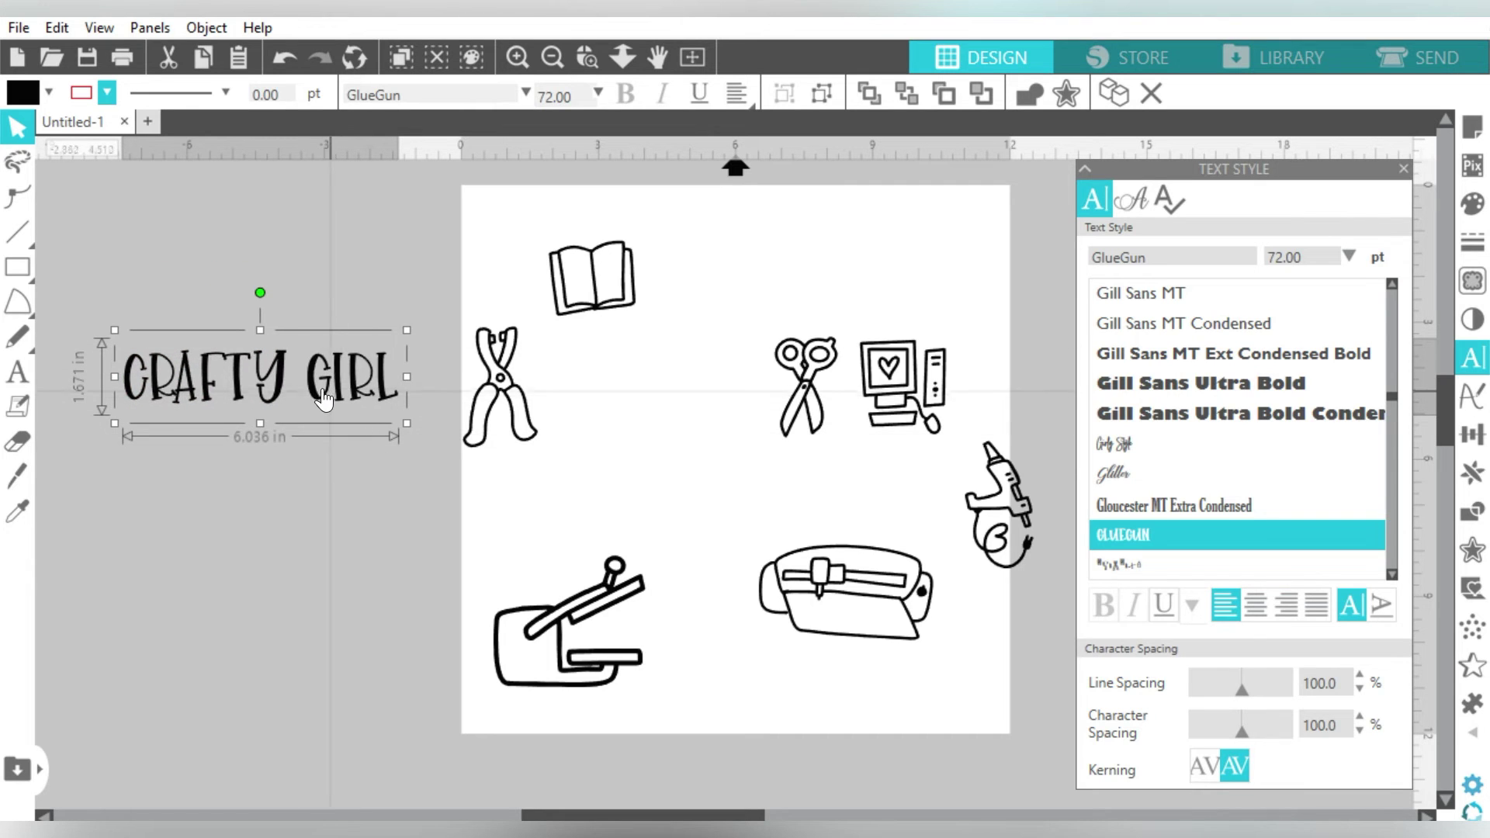
Step: Replace the text with 'I'M CRAFTY' and 'AND I KNOW IT' on two lines
double_click(312, 383)
key("ctrl+a")
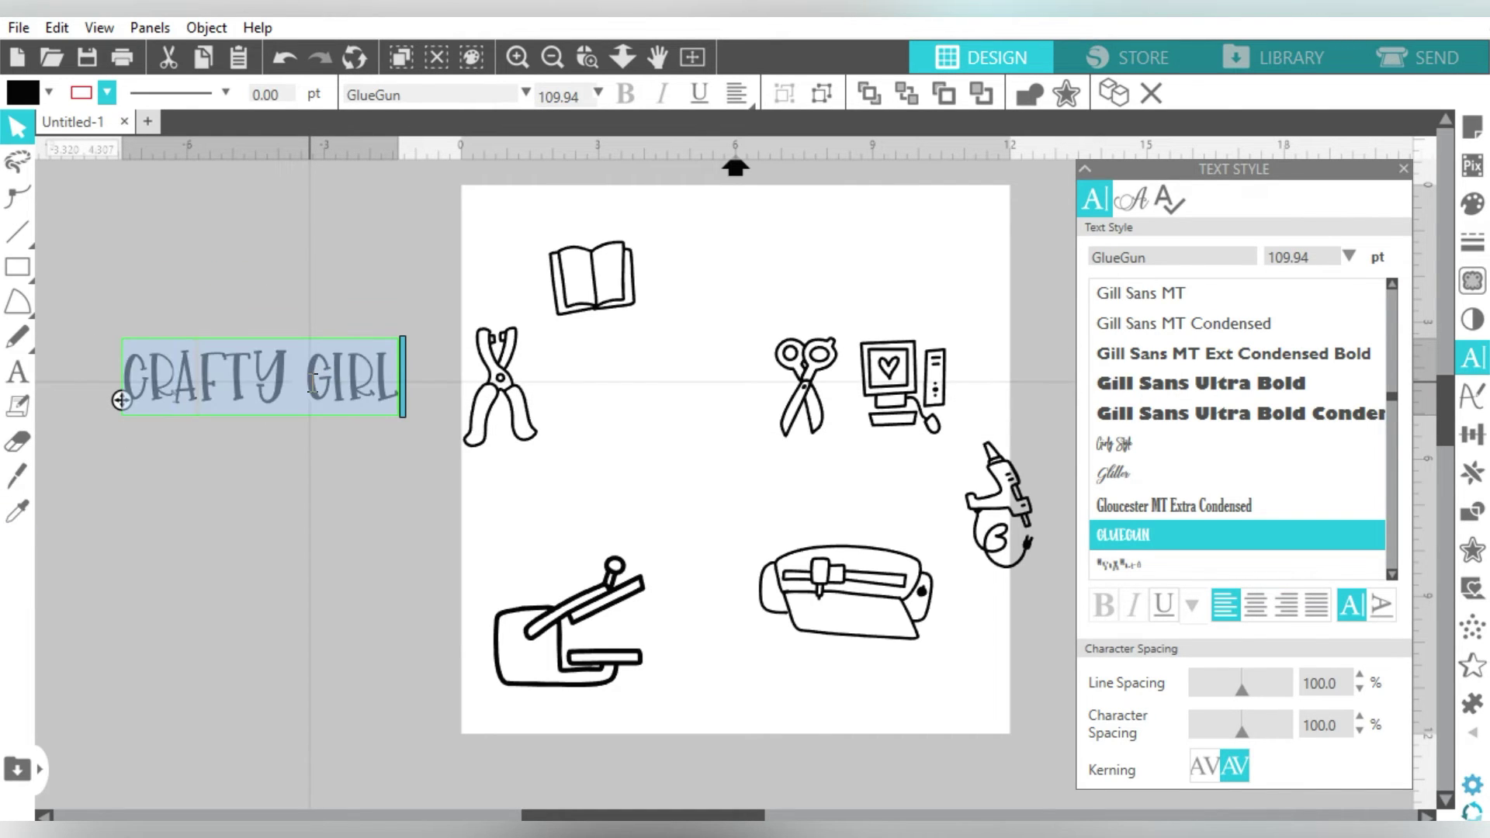
type("I'M G")
type("RAFTY")
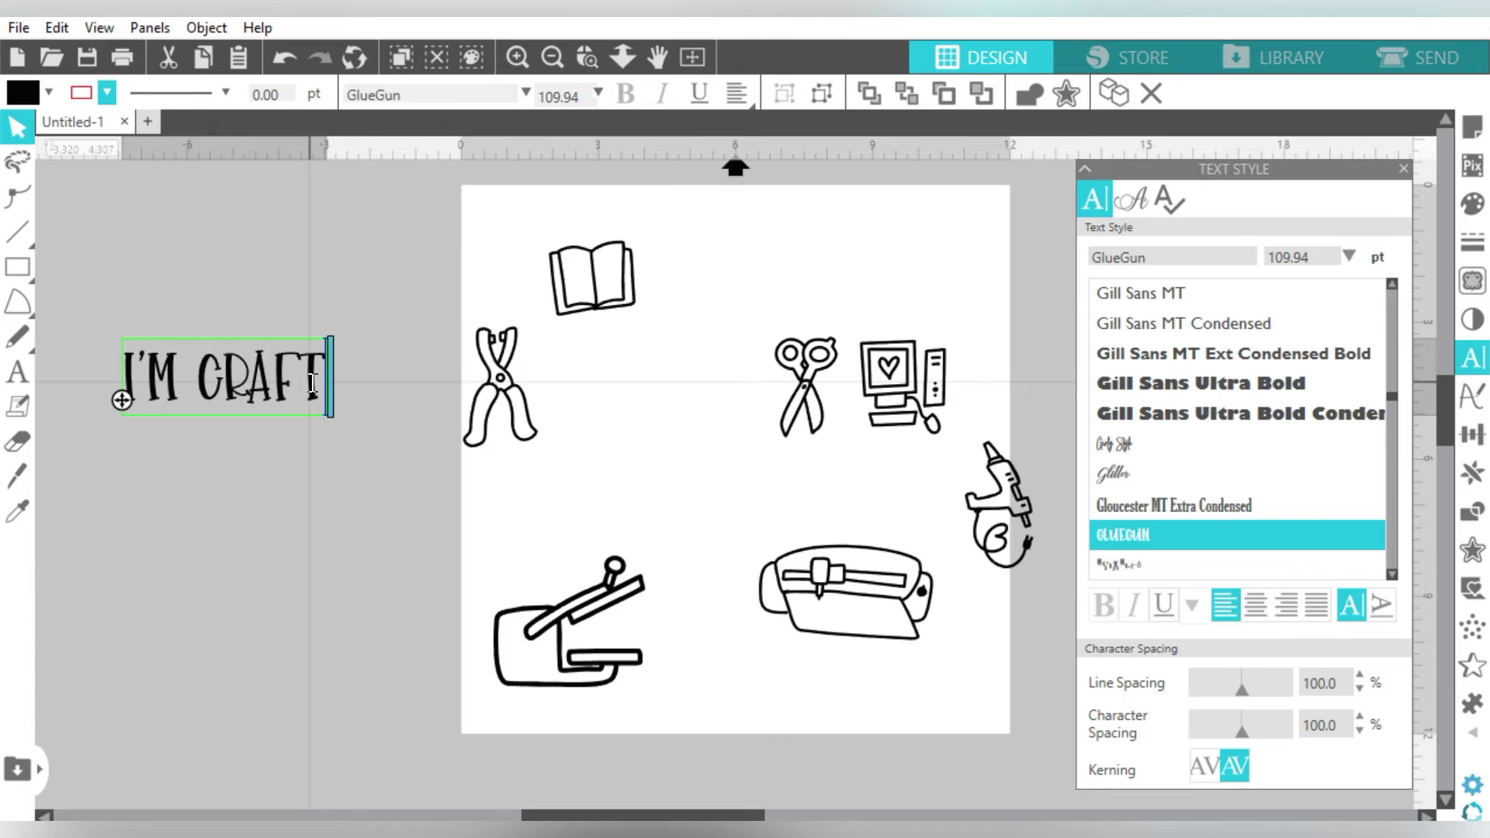
key("Return")
type("AND I KNOW IT")
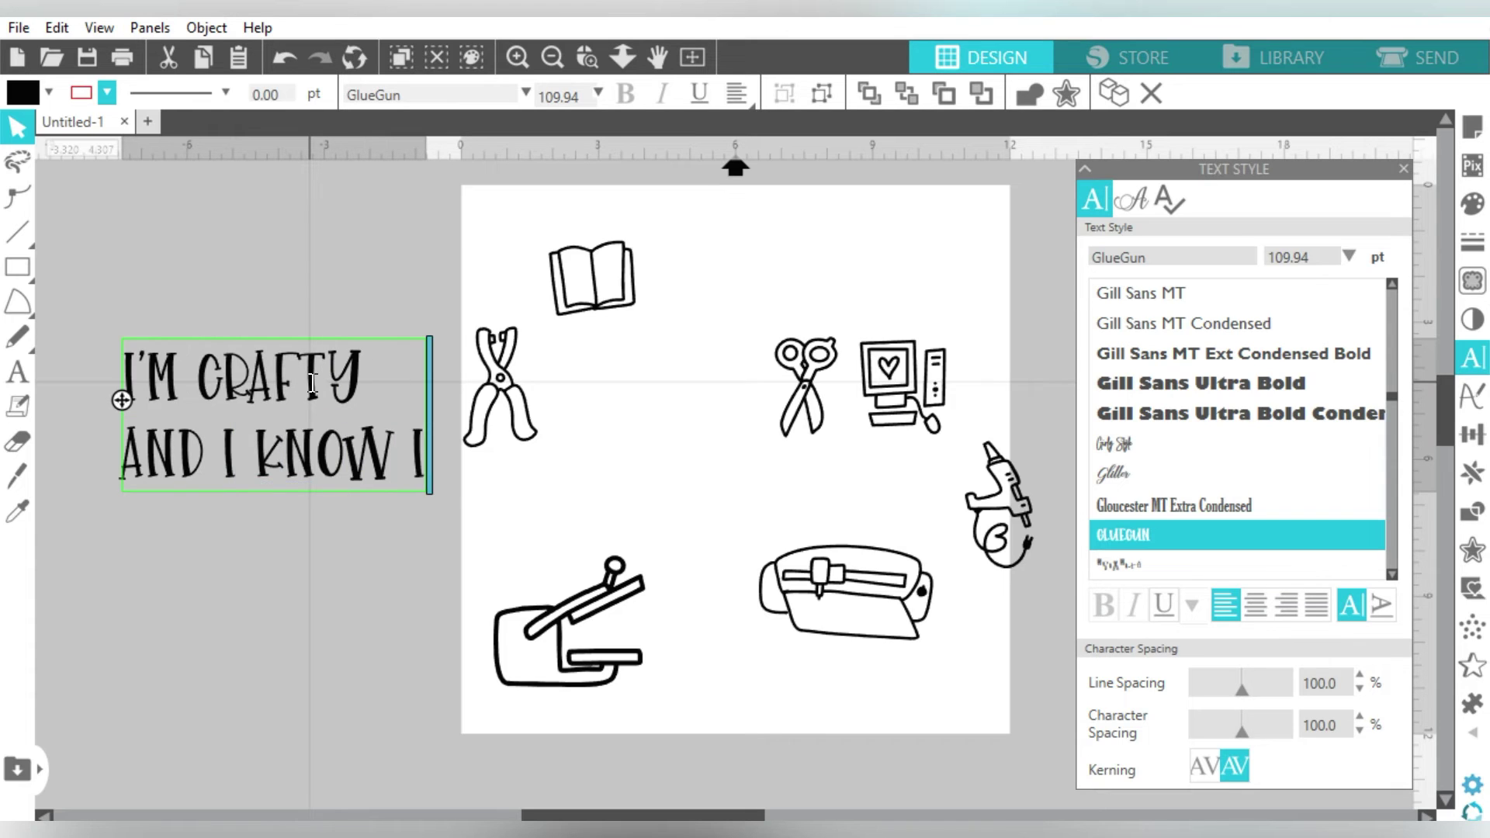
Step: Replace AND with '&' on the second line and centre-align both lines
left_click(429, 410)
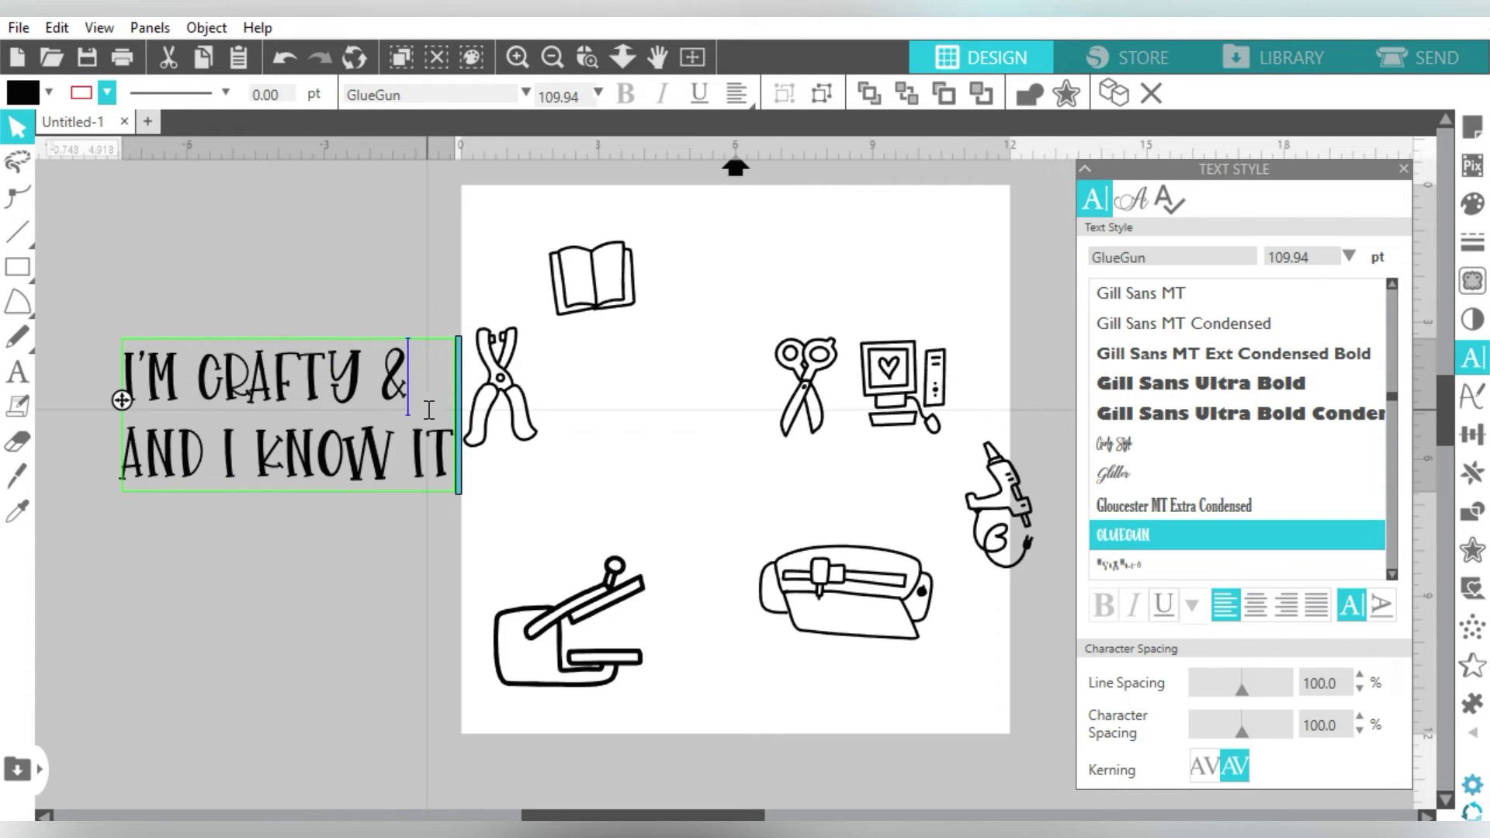
type("&")
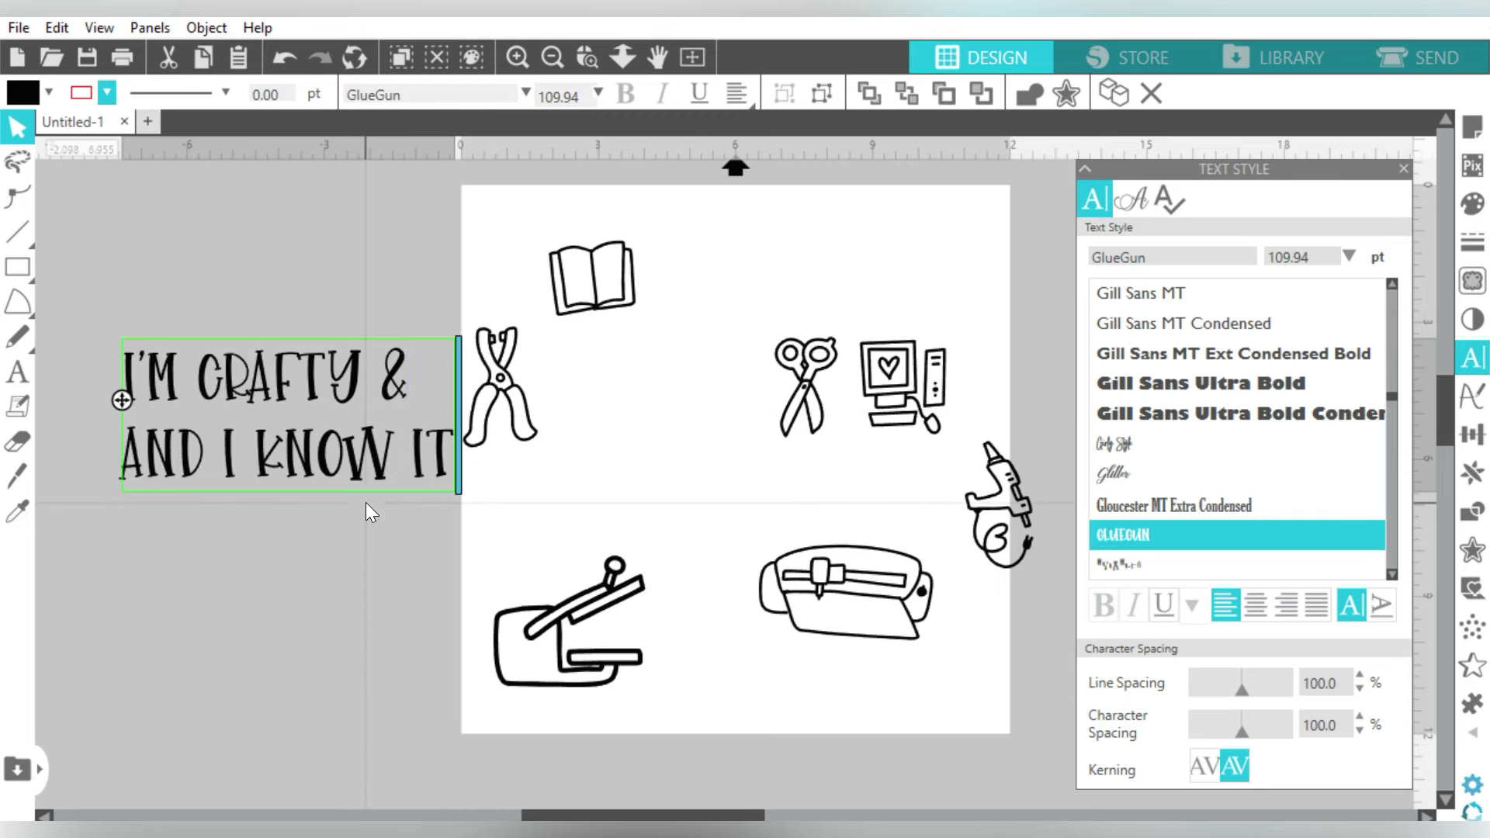
key("BackSpace")
key("BackSpace")
left_click_drag(214, 465, 122, 465)
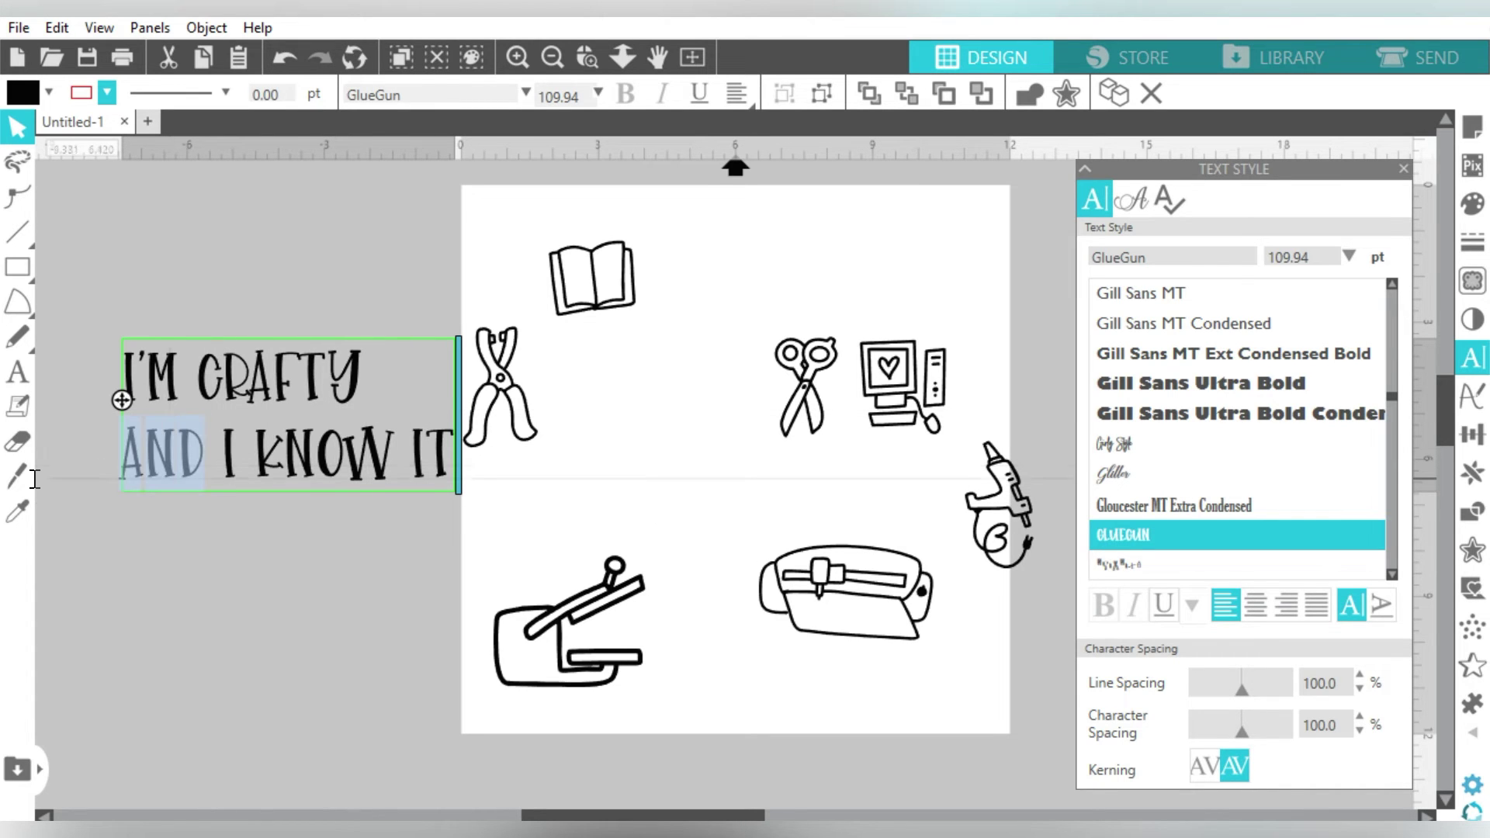
type("&")
left_click(1258, 606)
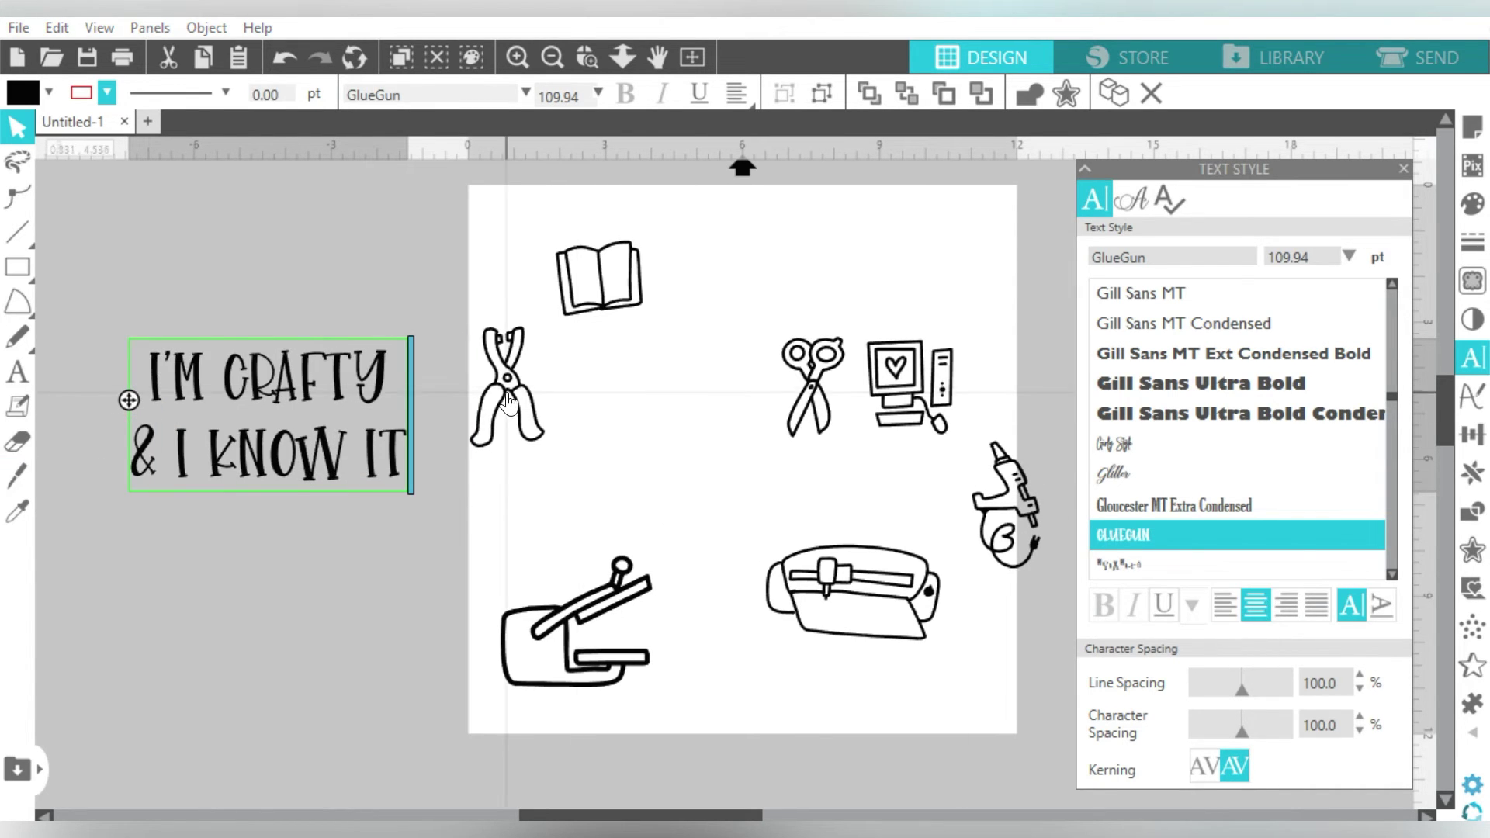
left_click(365, 542)
left_click(255, 469)
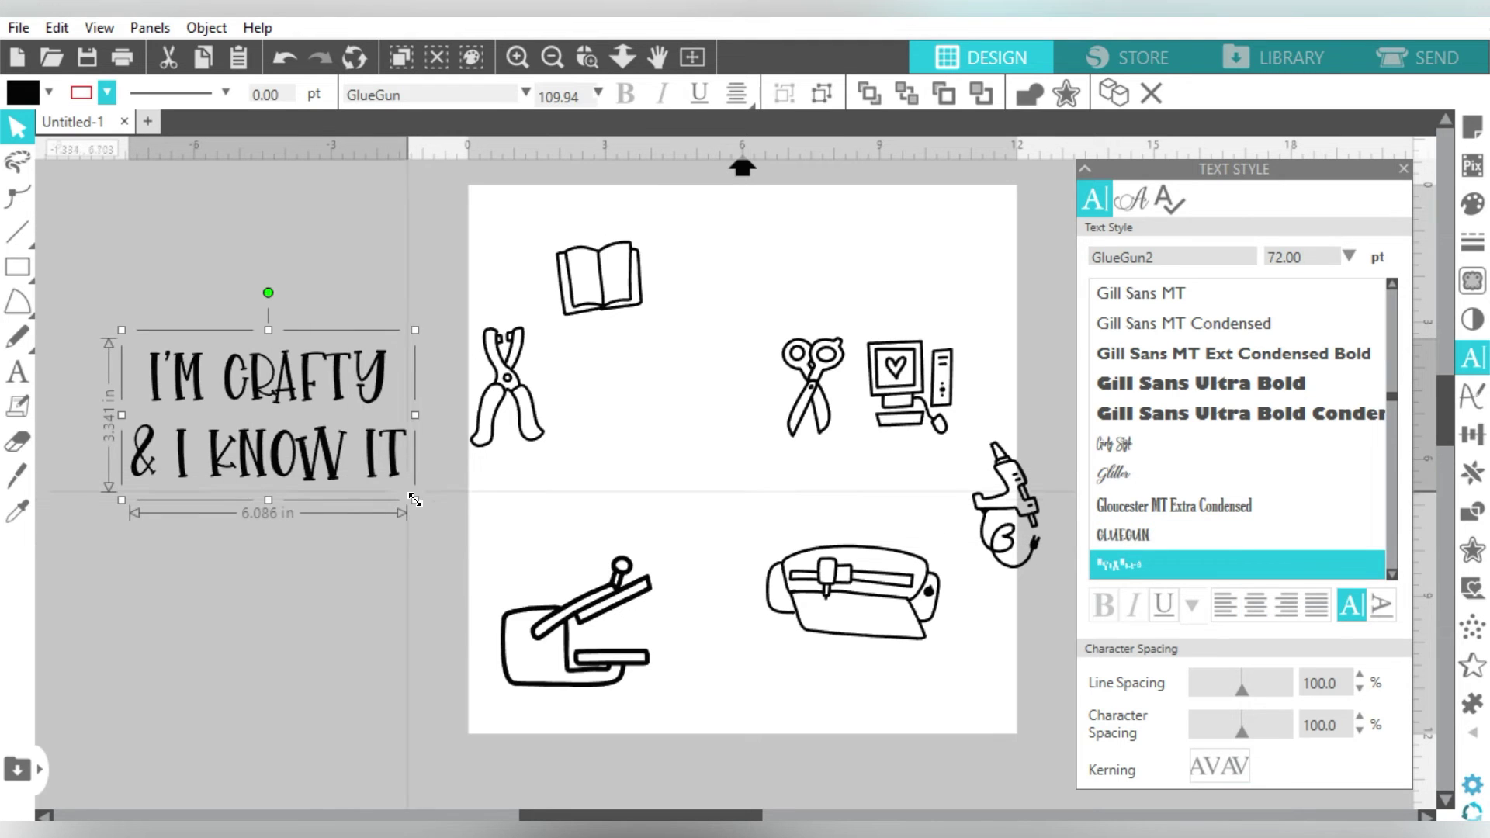
Step: Enlarge the phrase, centre it mid-page, and place pliers, computer and scissors above, cutting machine and book below
left_click_drag(416, 500, 556, 580)
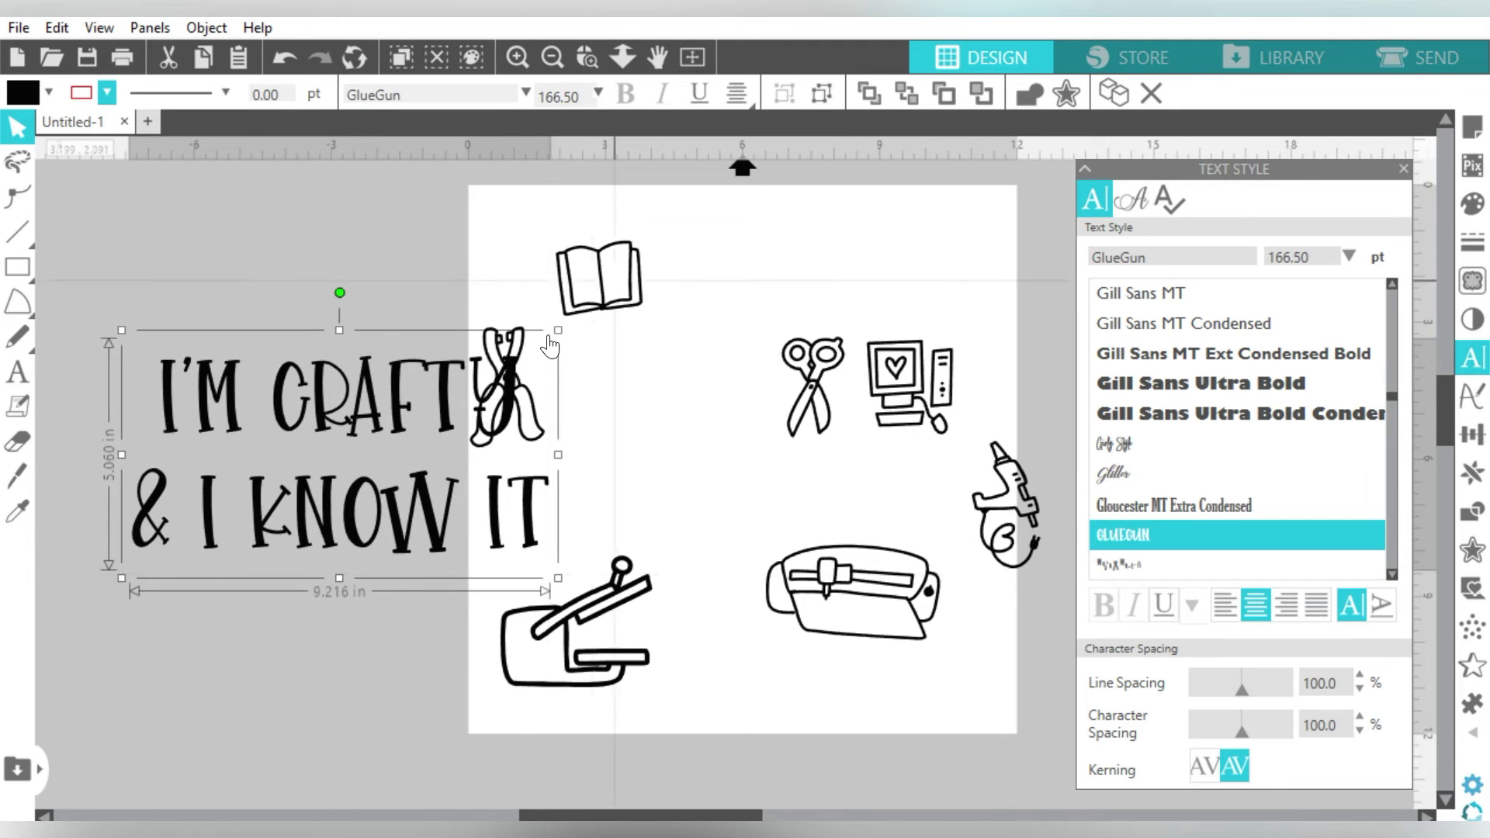
left_click_drag(500, 349, 350, 252)
left_click(574, 620)
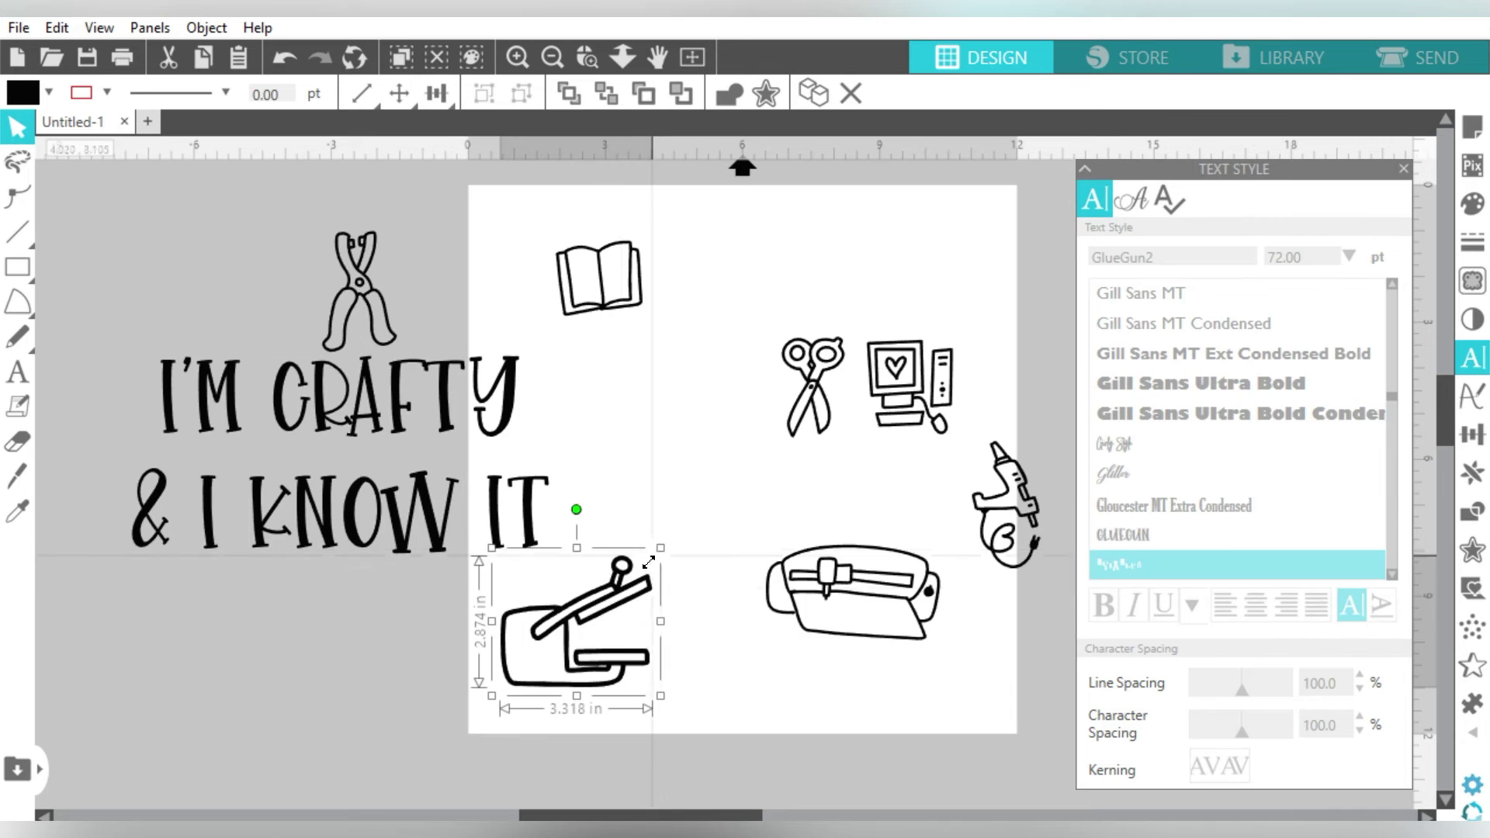
left_click_drag(575, 620, 330, 660)
left_click_drag(334, 446, 704, 440)
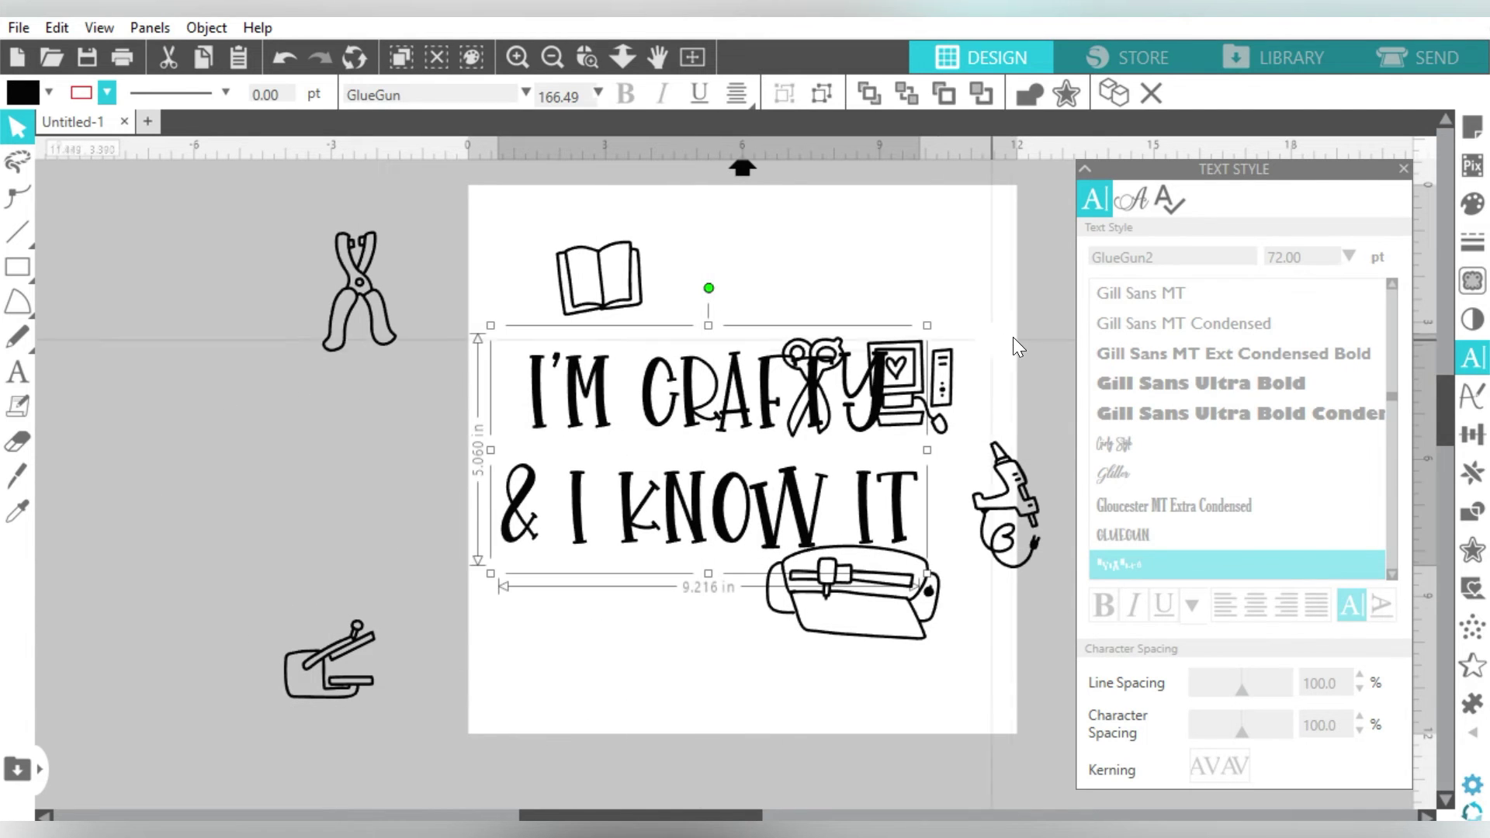
left_click_drag(896, 369, 927, 275)
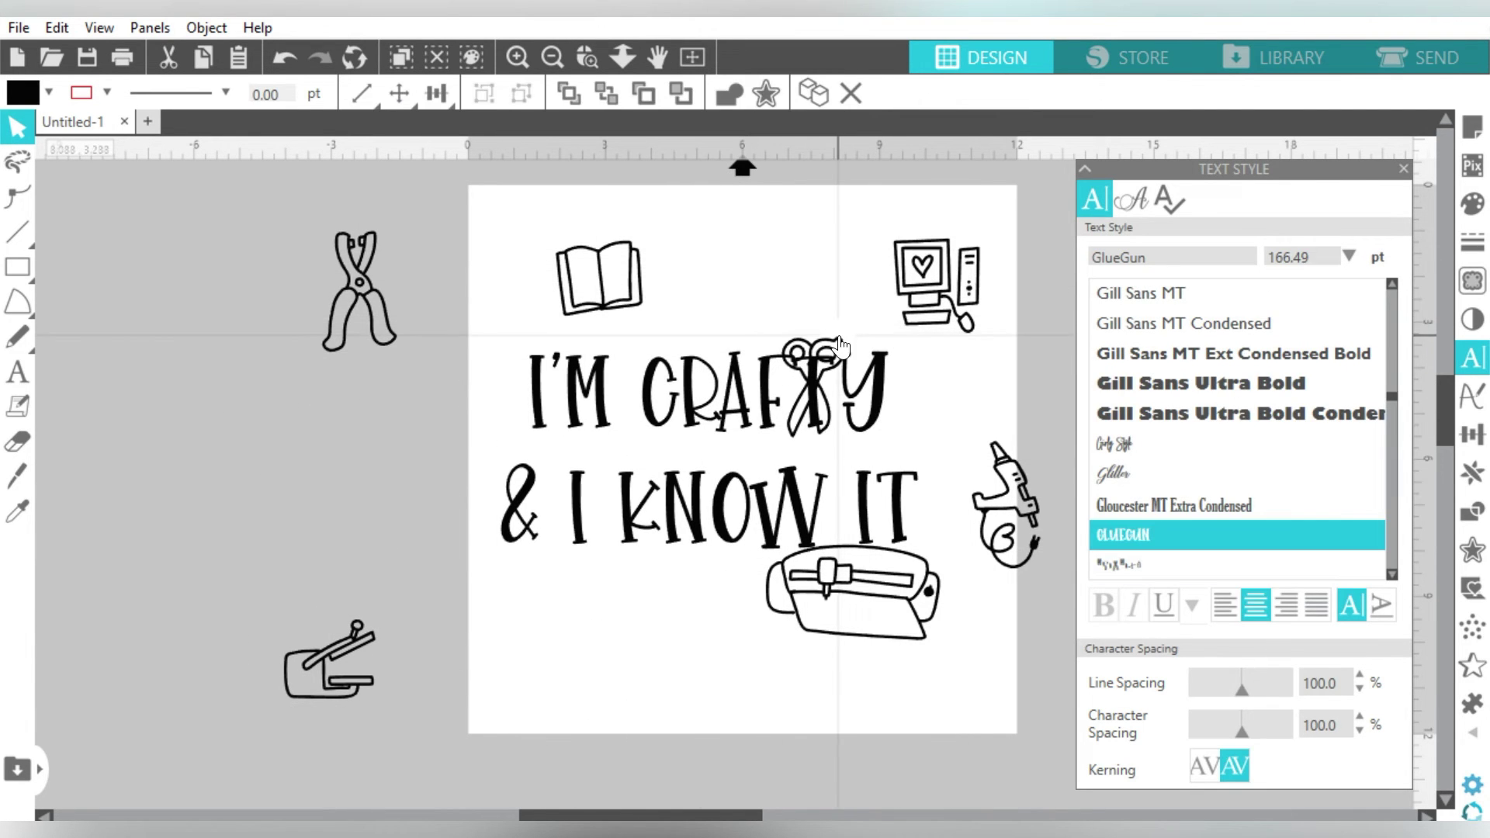
mouse_move(840, 347)
left_mouse_down()
mouse_move(831, 227)
mouse_move(843, 238)
left_mouse_up()
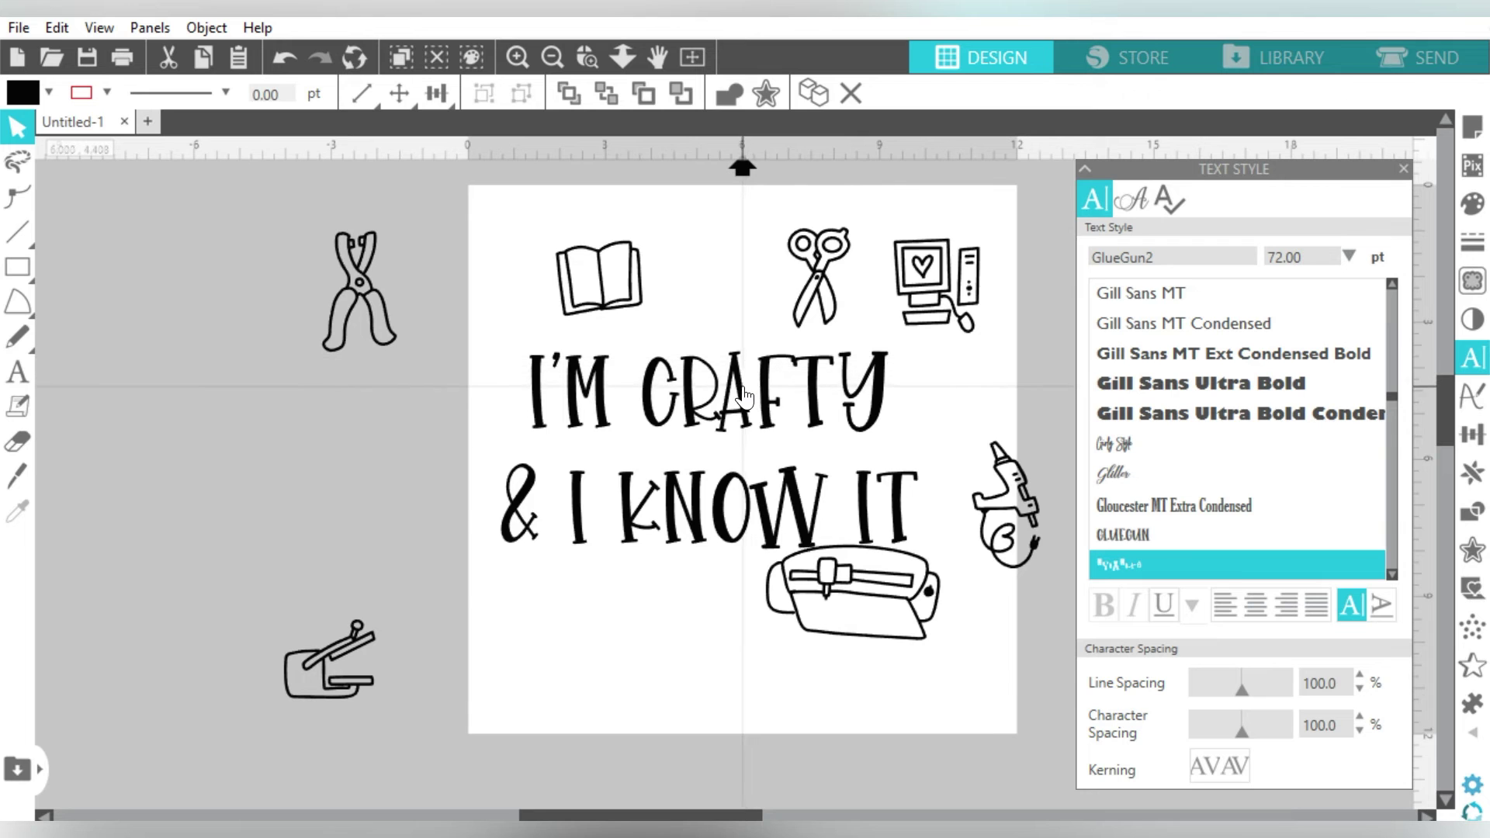
left_click_drag(744, 396, 778, 398)
left_click_drag(854, 598, 738, 635)
mouse_move(1005, 504)
left_mouse_down()
mouse_move(978, 607)
mouse_move(920, 628)
left_mouse_up()
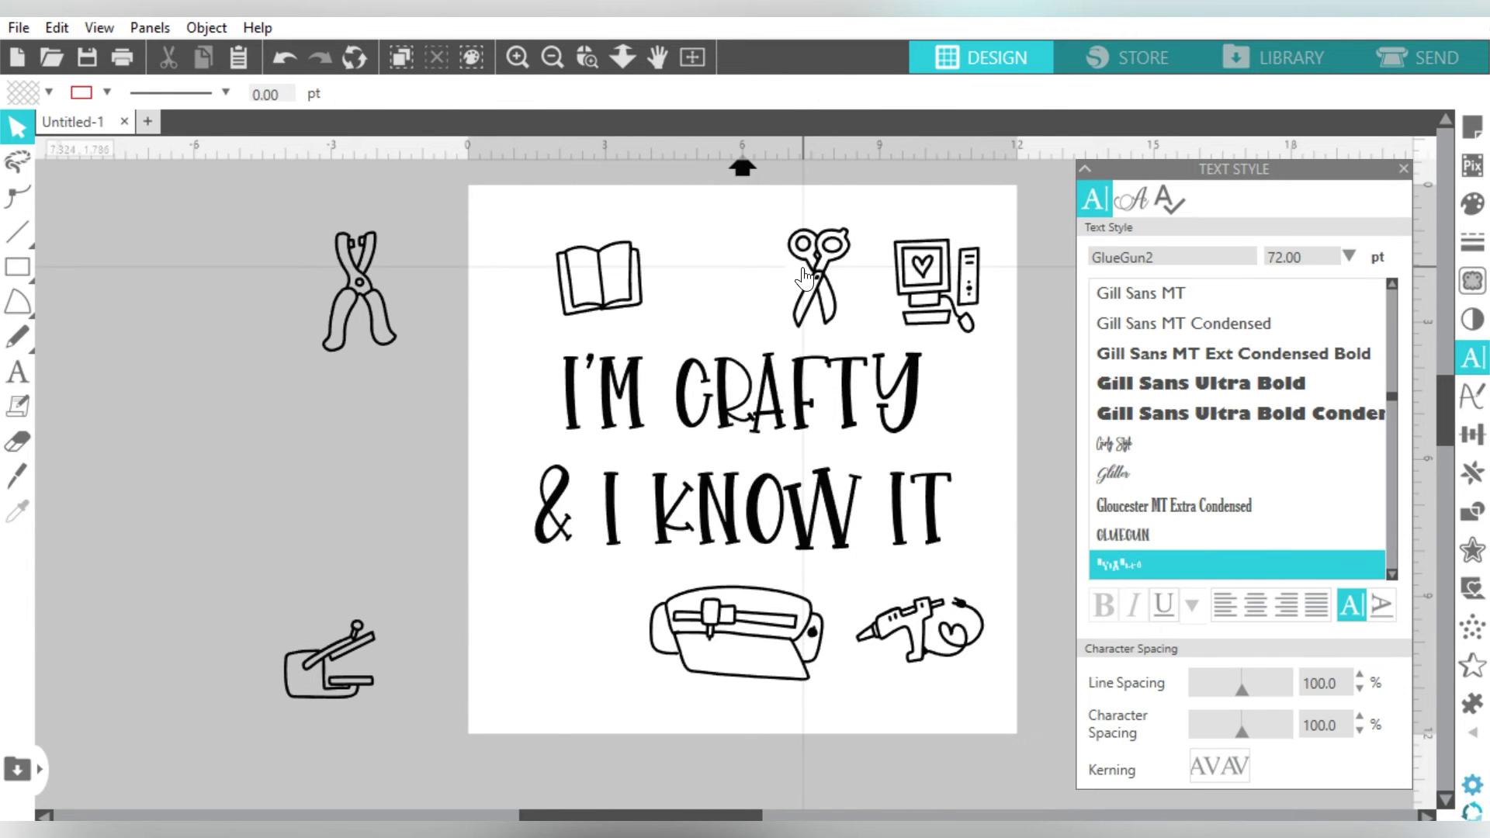
left_click_drag(597, 279, 566, 625)
Step: Move the glue gun top left, rotate and nudge the scissors, and bring pliers and paper cutter onto the page
left_click(330, 659)
left_click_drag(919, 628, 601, 278)
left_click(820, 270)
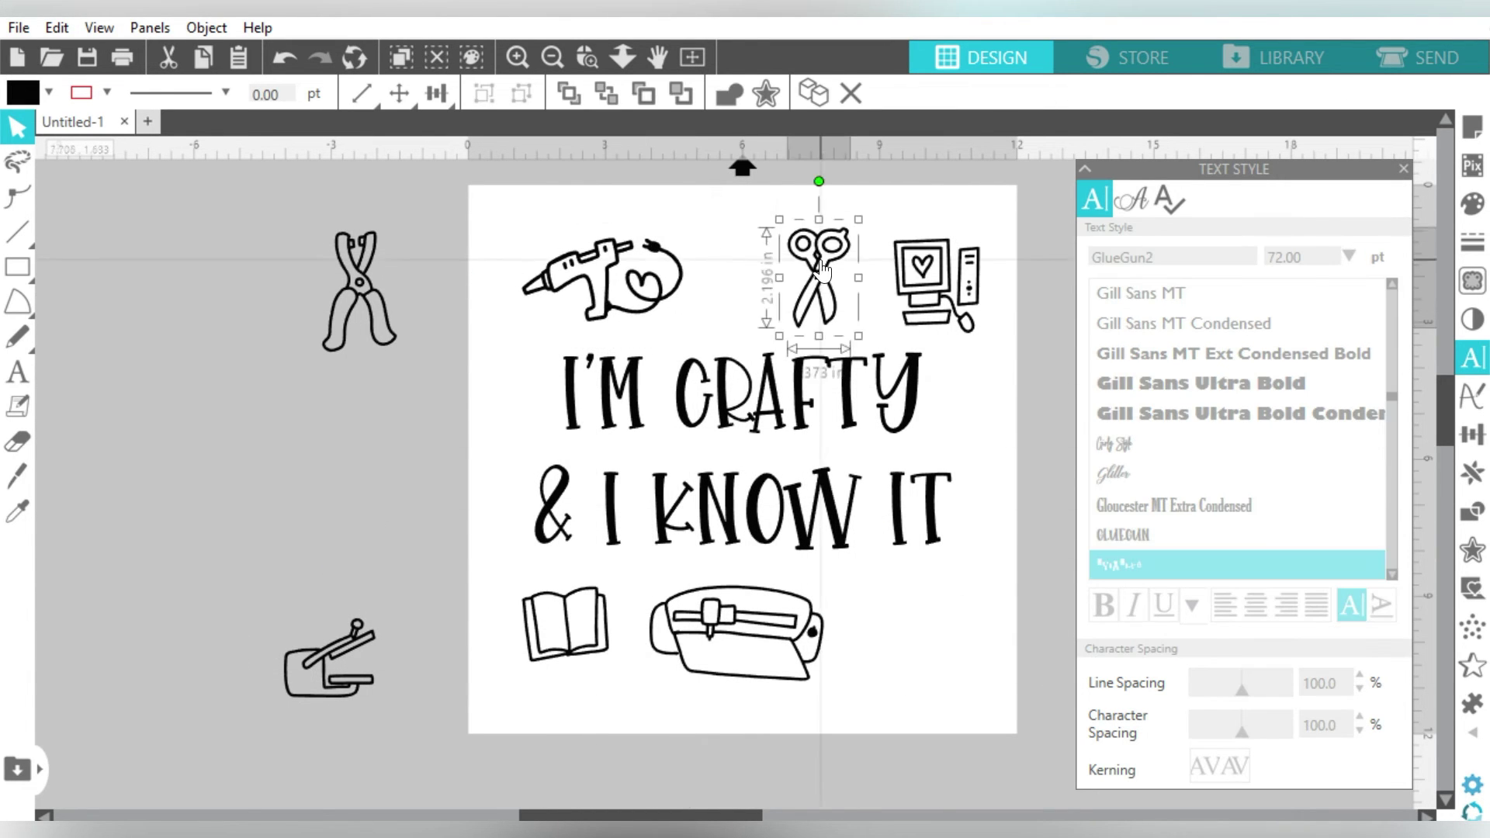
left_click_drag(821, 270, 776, 268)
mouse_move(776, 180)
left_mouse_down()
mouse_move(869, 264)
mouse_move(906, 266)
left_mouse_up()
mouse_move(363, 640)
left_mouse_down()
mouse_move(994, 606)
mouse_move(943, 593)
left_mouse_up()
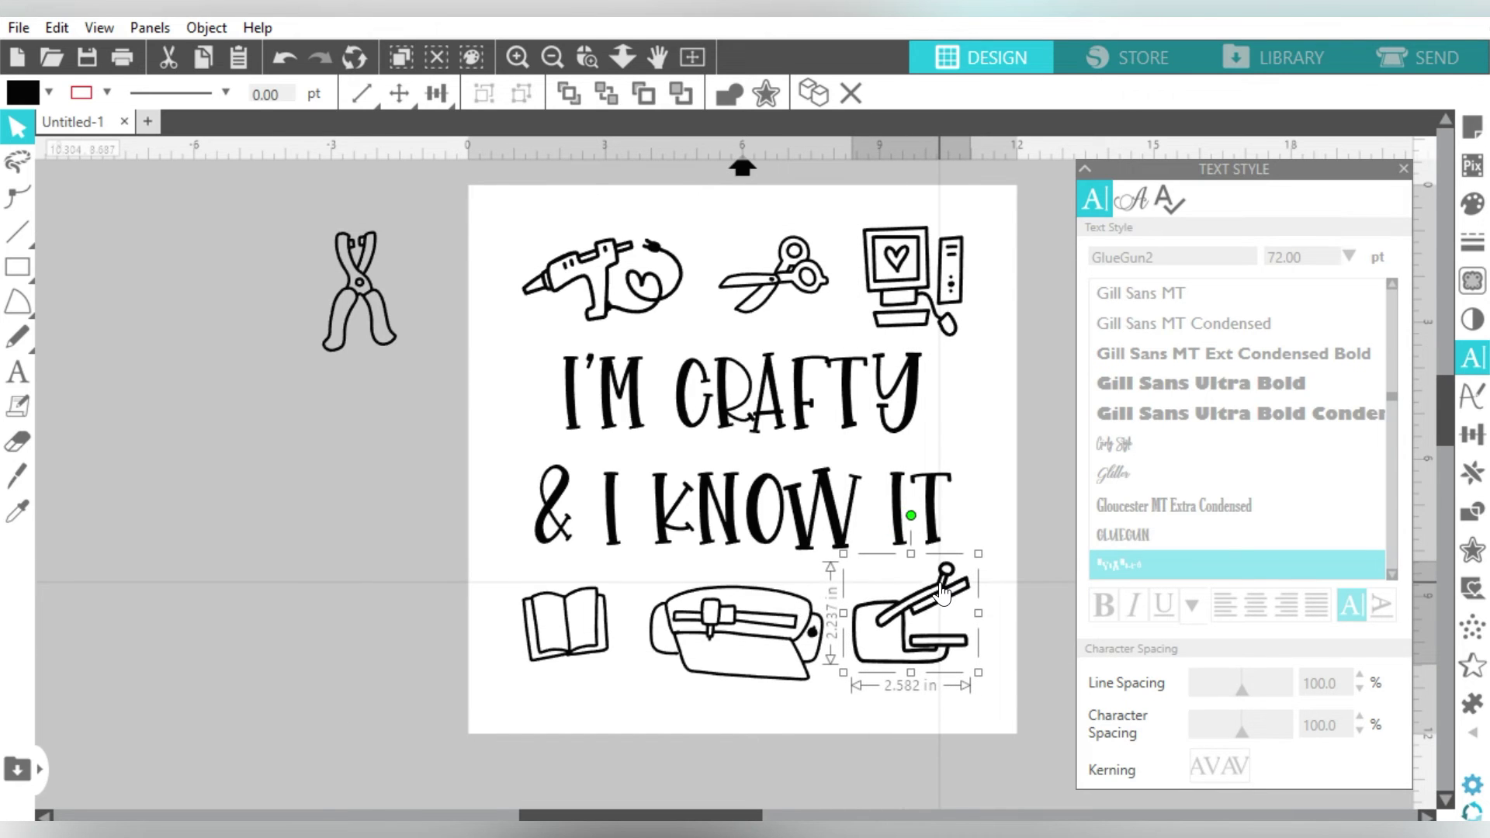
left_click_drag(776, 289, 753, 289)
left_click_drag(588, 268, 570, 268)
left_click_drag(746, 287, 735, 287)
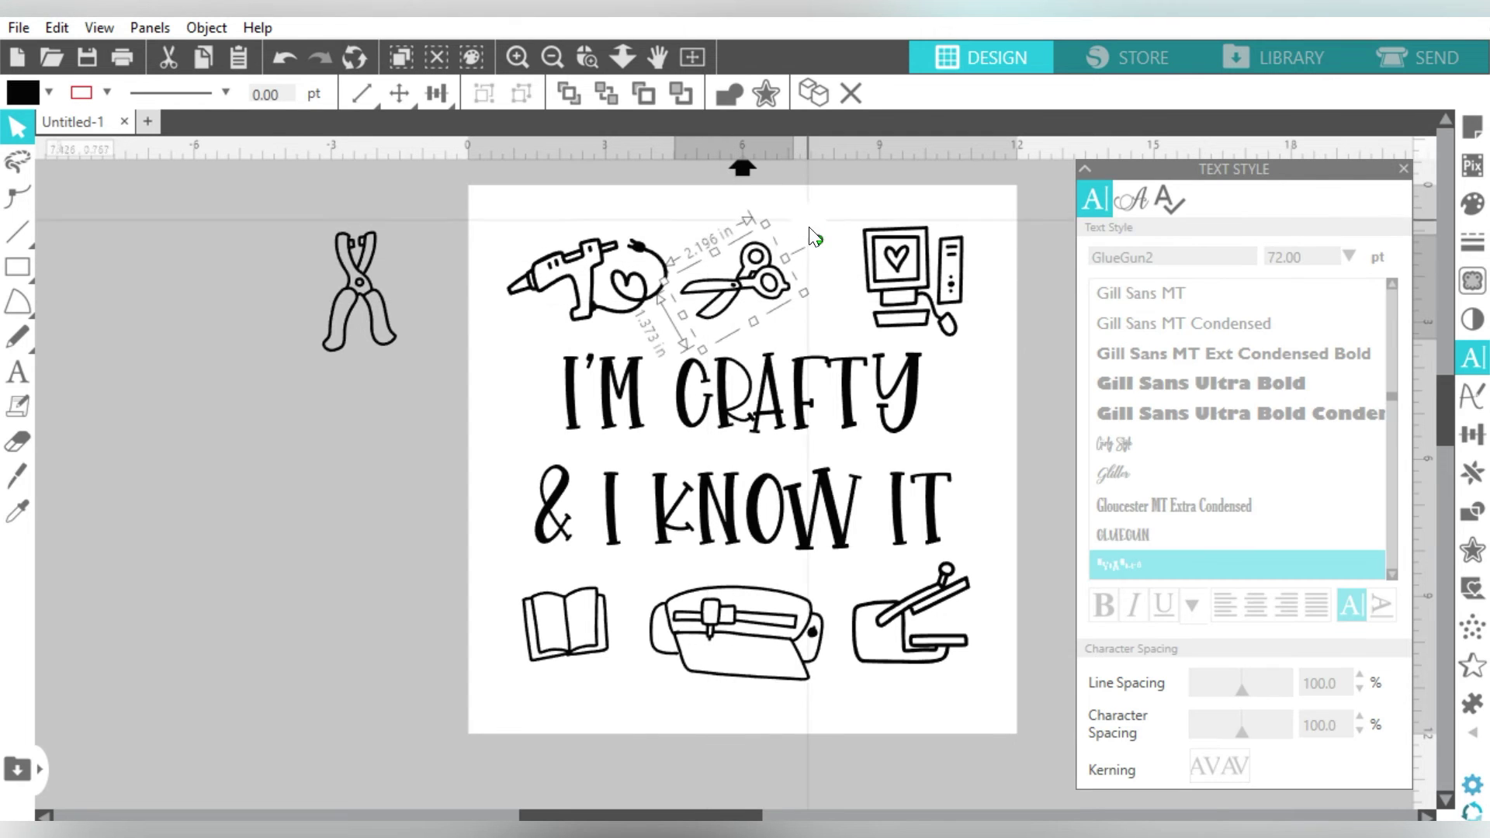
mouse_move(813, 237)
left_mouse_down()
mouse_move(772, 193)
mouse_move(751, 197)
left_mouse_up()
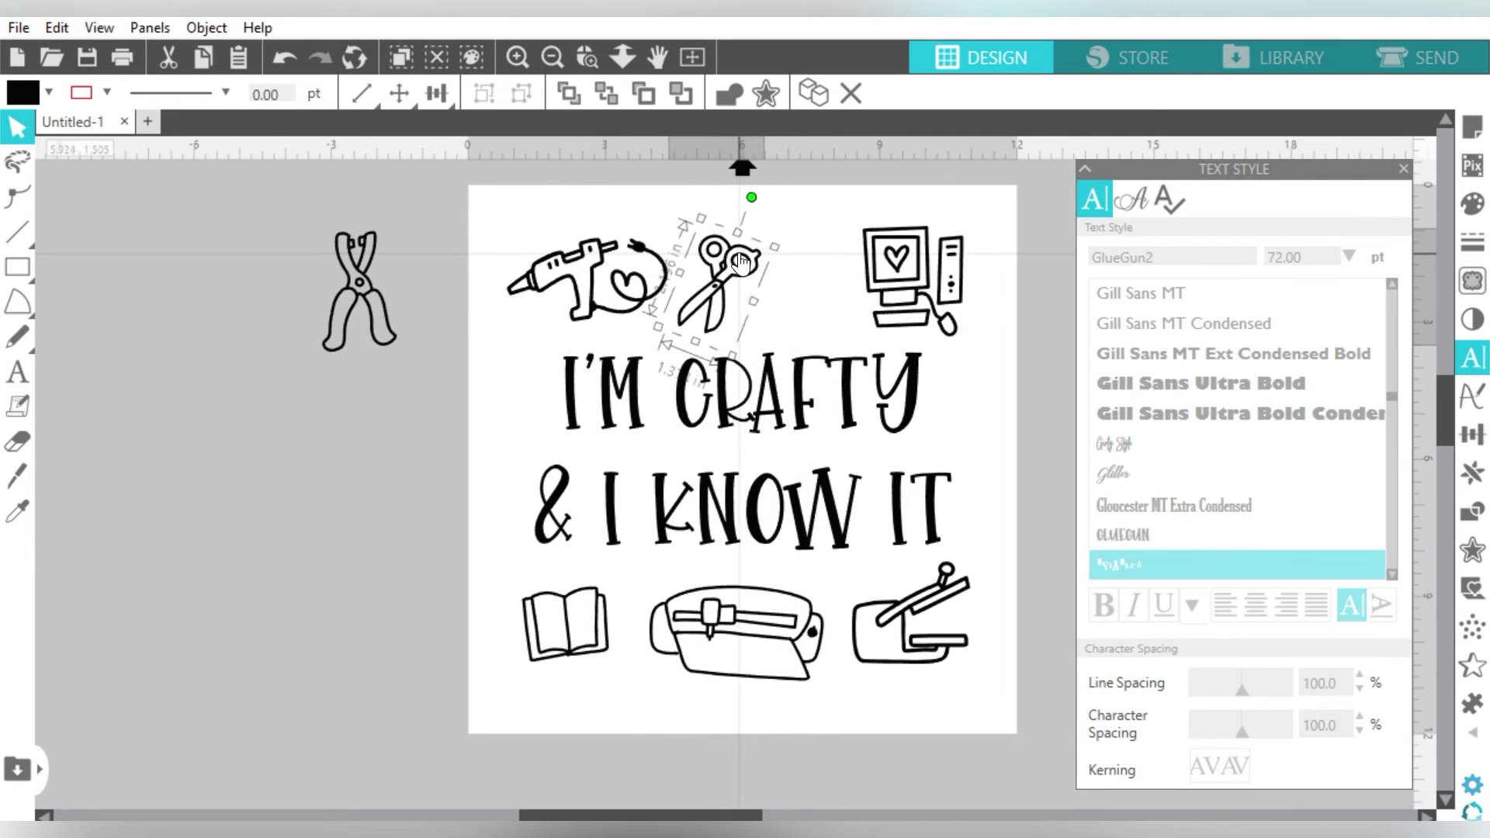
mouse_move(370, 301)
left_mouse_down()
mouse_move(824, 293)
mouse_move(810, 281)
left_mouse_up()
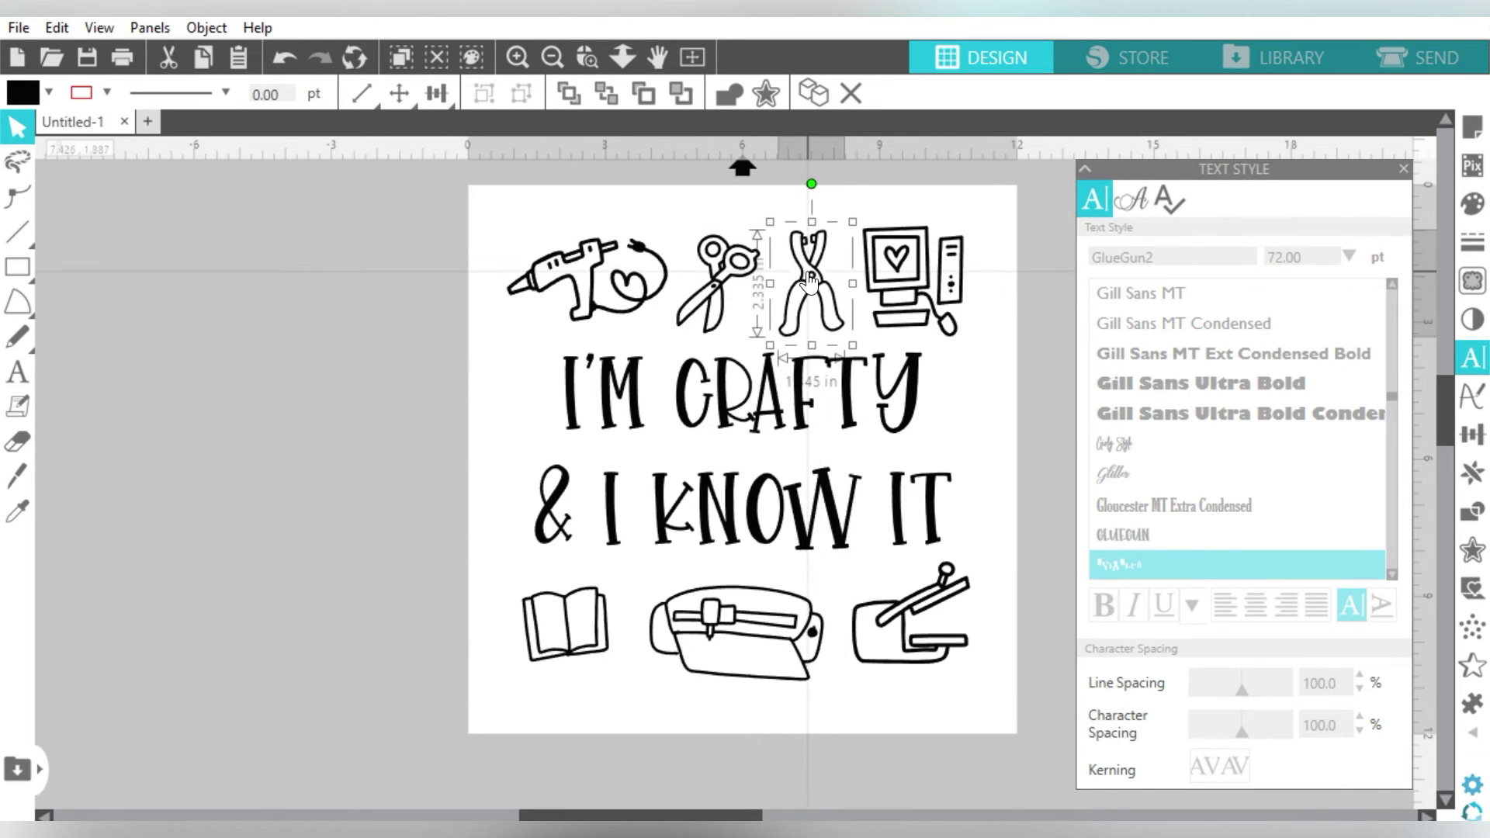
left_click(365, 486)
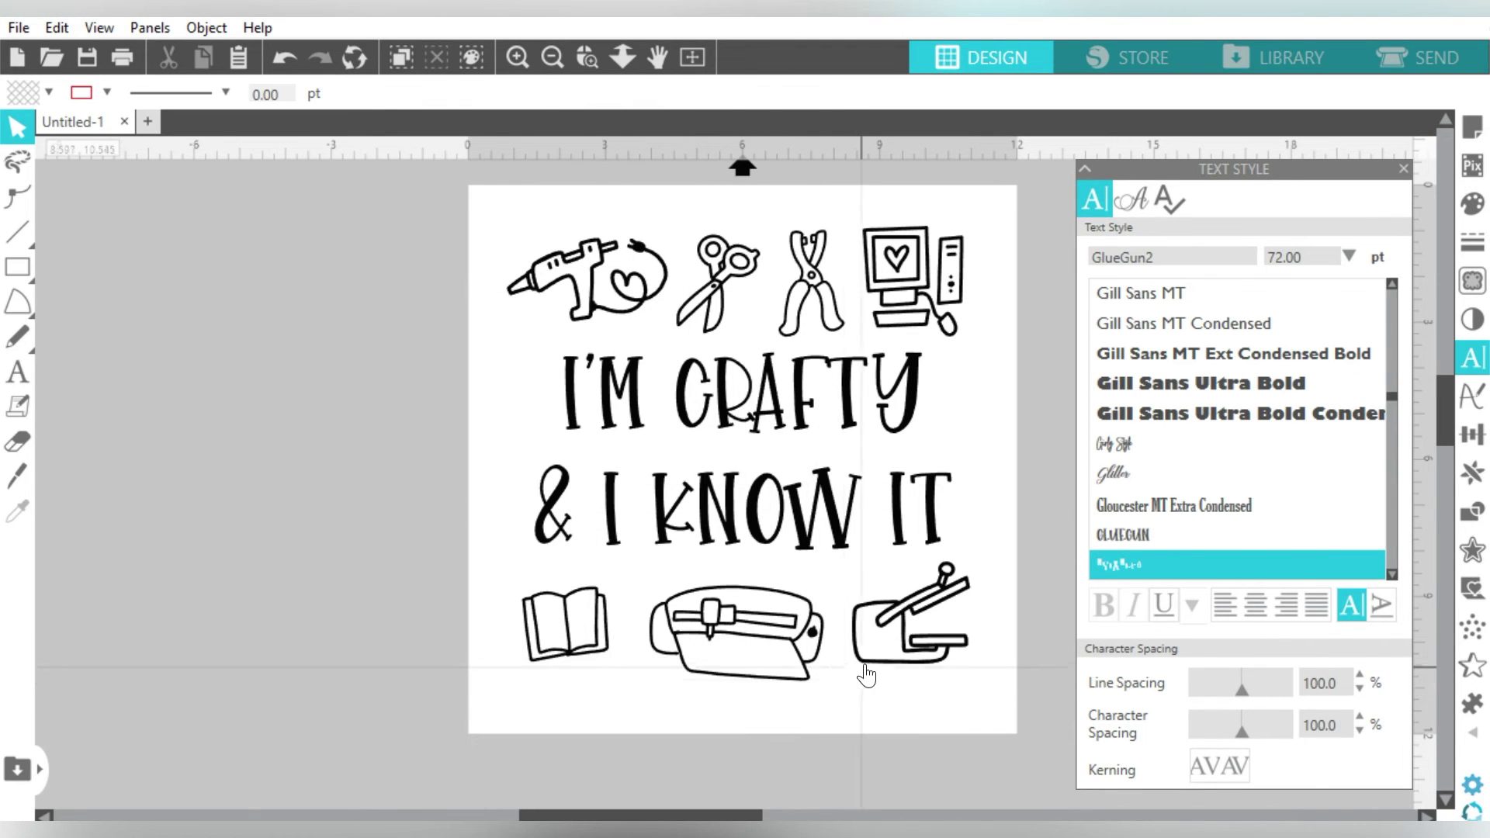
left_click(856, 594)
Step: Adjust the paper cutter and cutting machine, then space the bottom-row doodles evenly
left_click_drag(843, 554, 865, 558)
left_click_drag(886, 638, 819, 633)
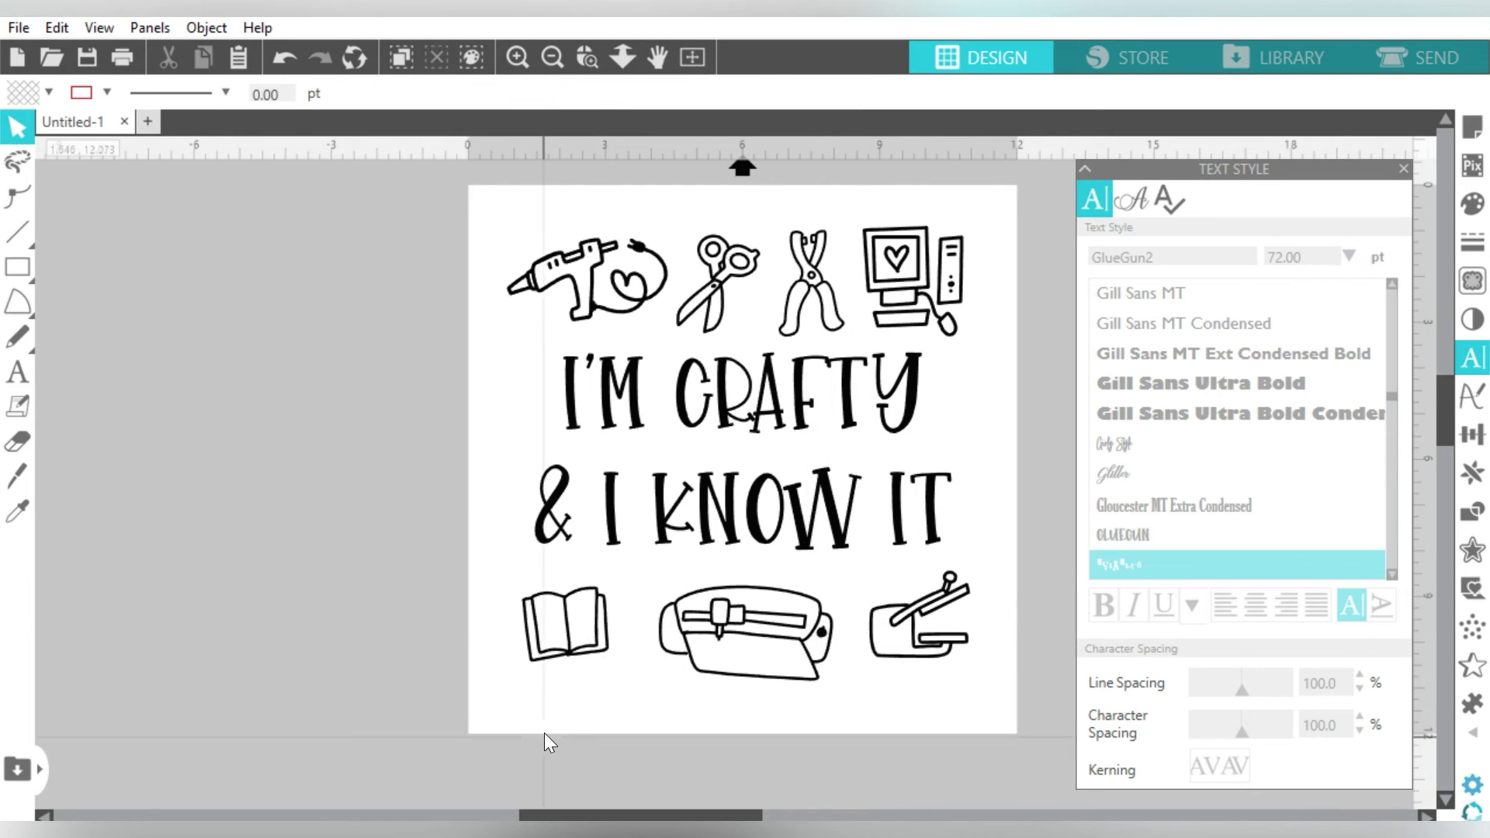
left_click_drag(543, 731, 914, 685)
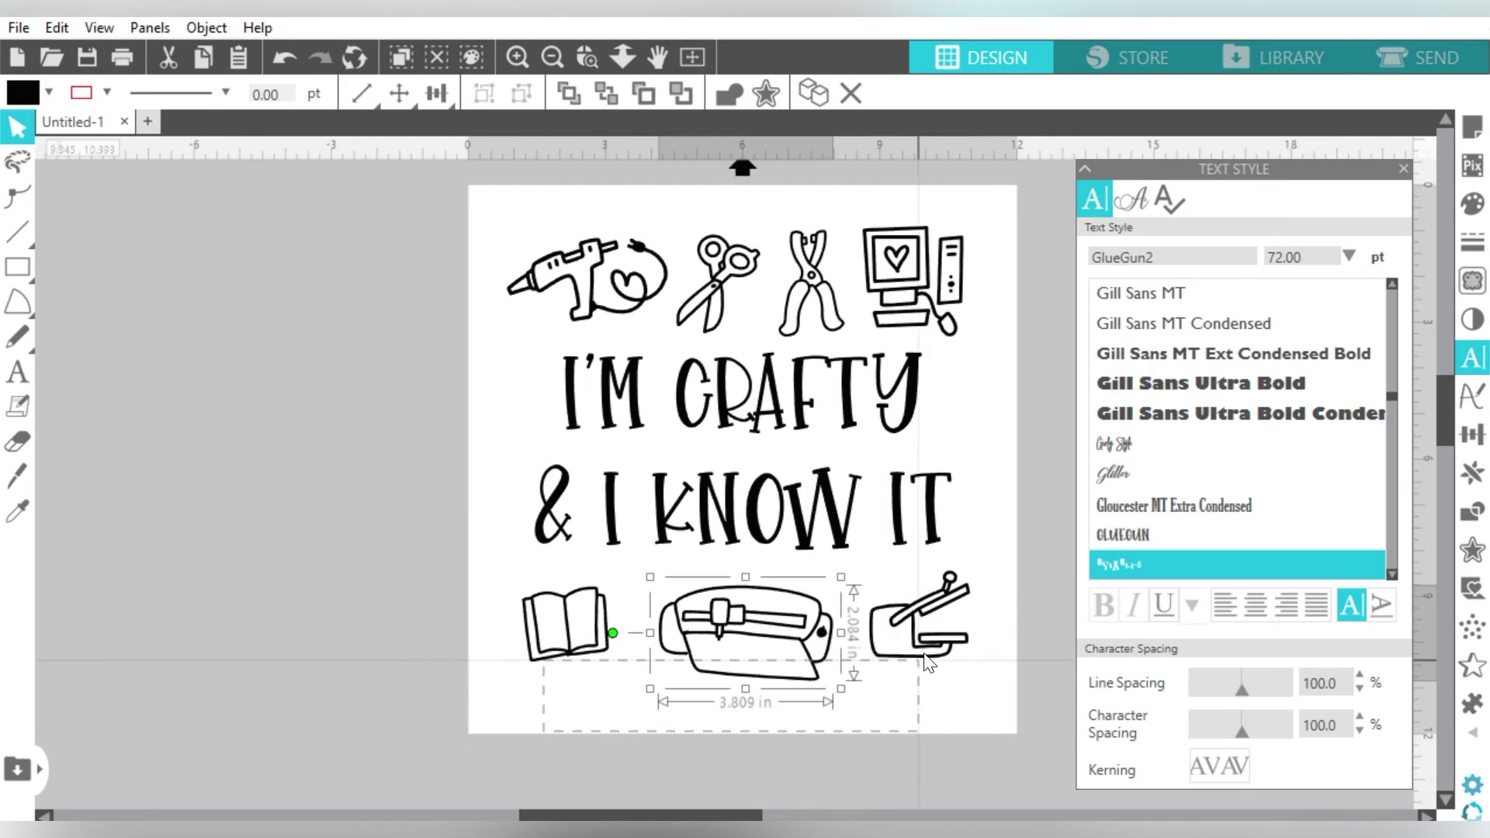
left_click(1471, 435)
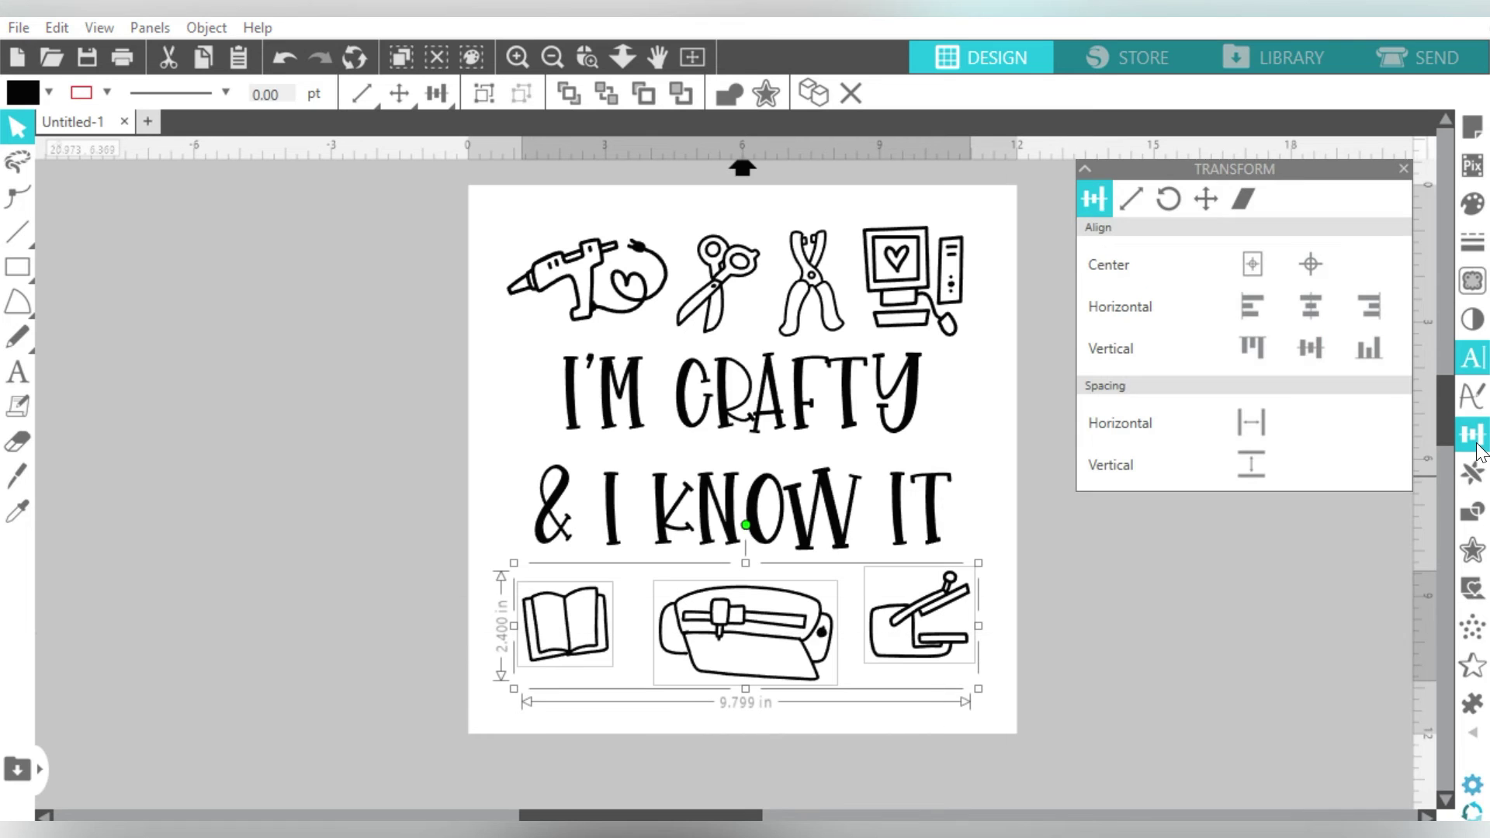
left_click(1252, 424)
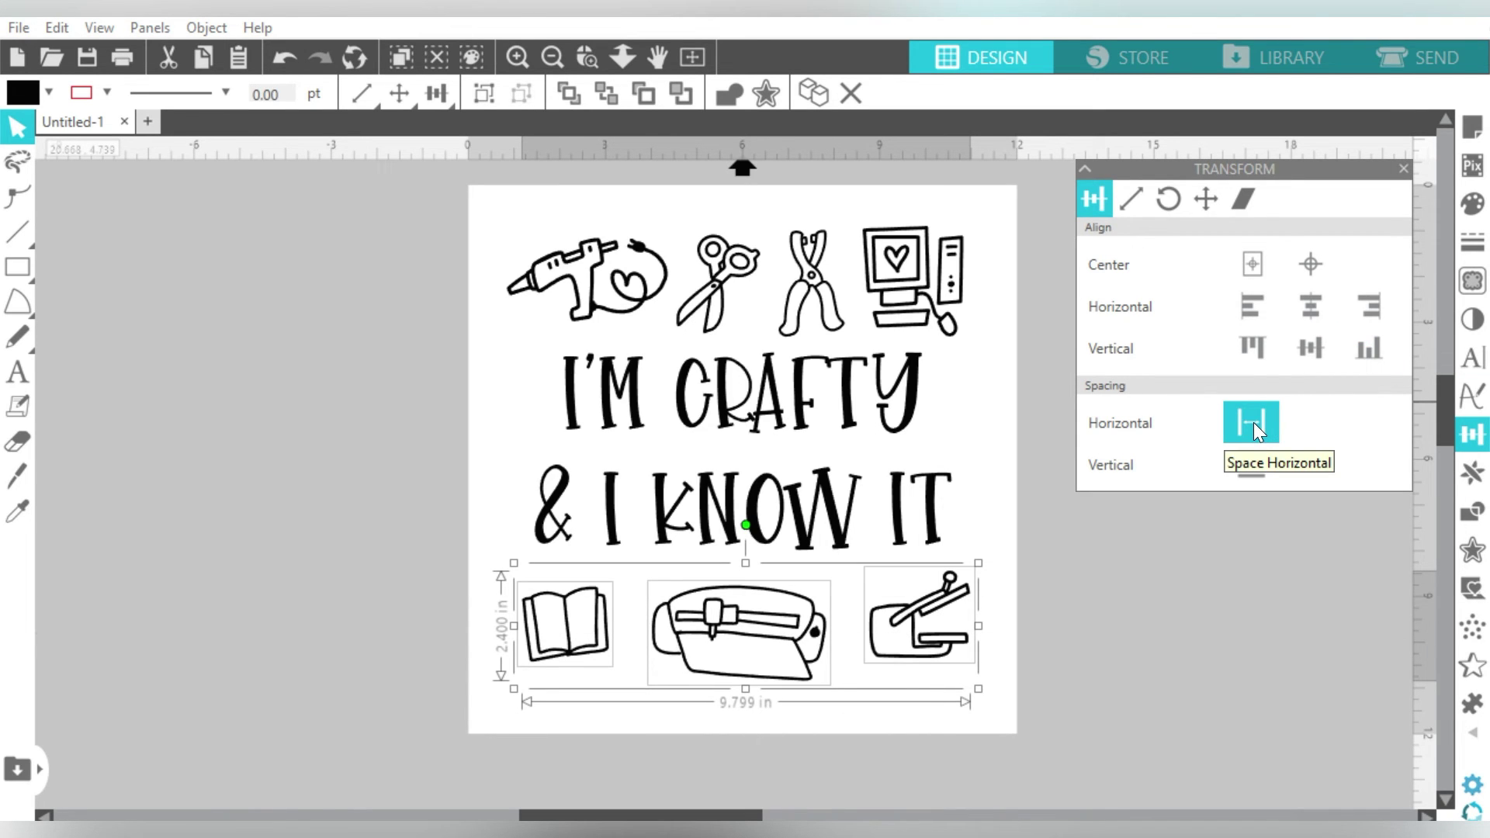
Step: Space the four top-row doodles evenly apart
key("i")
key("v")
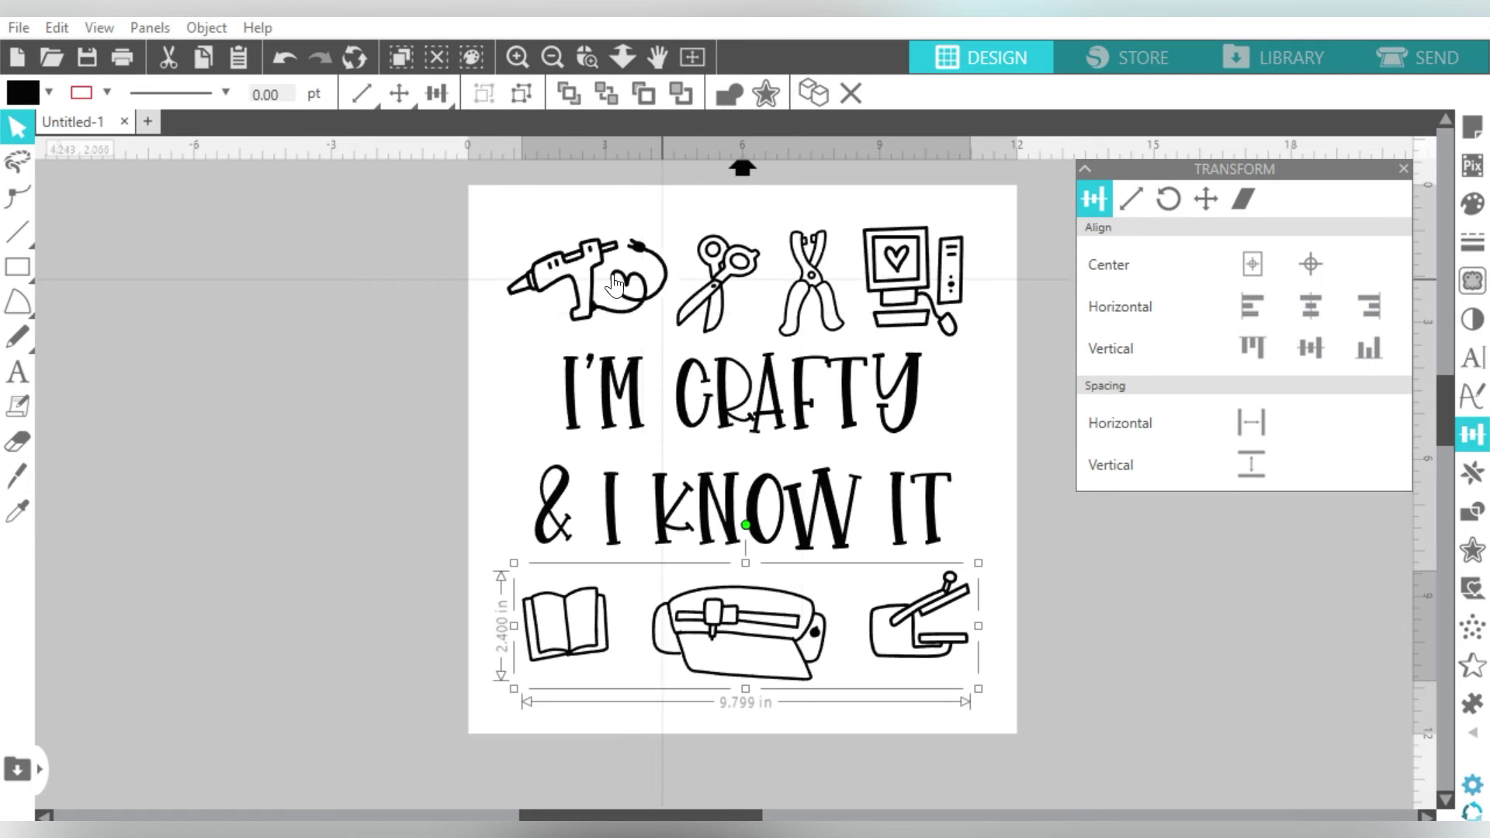
left_click_drag(432, 242, 981, 346)
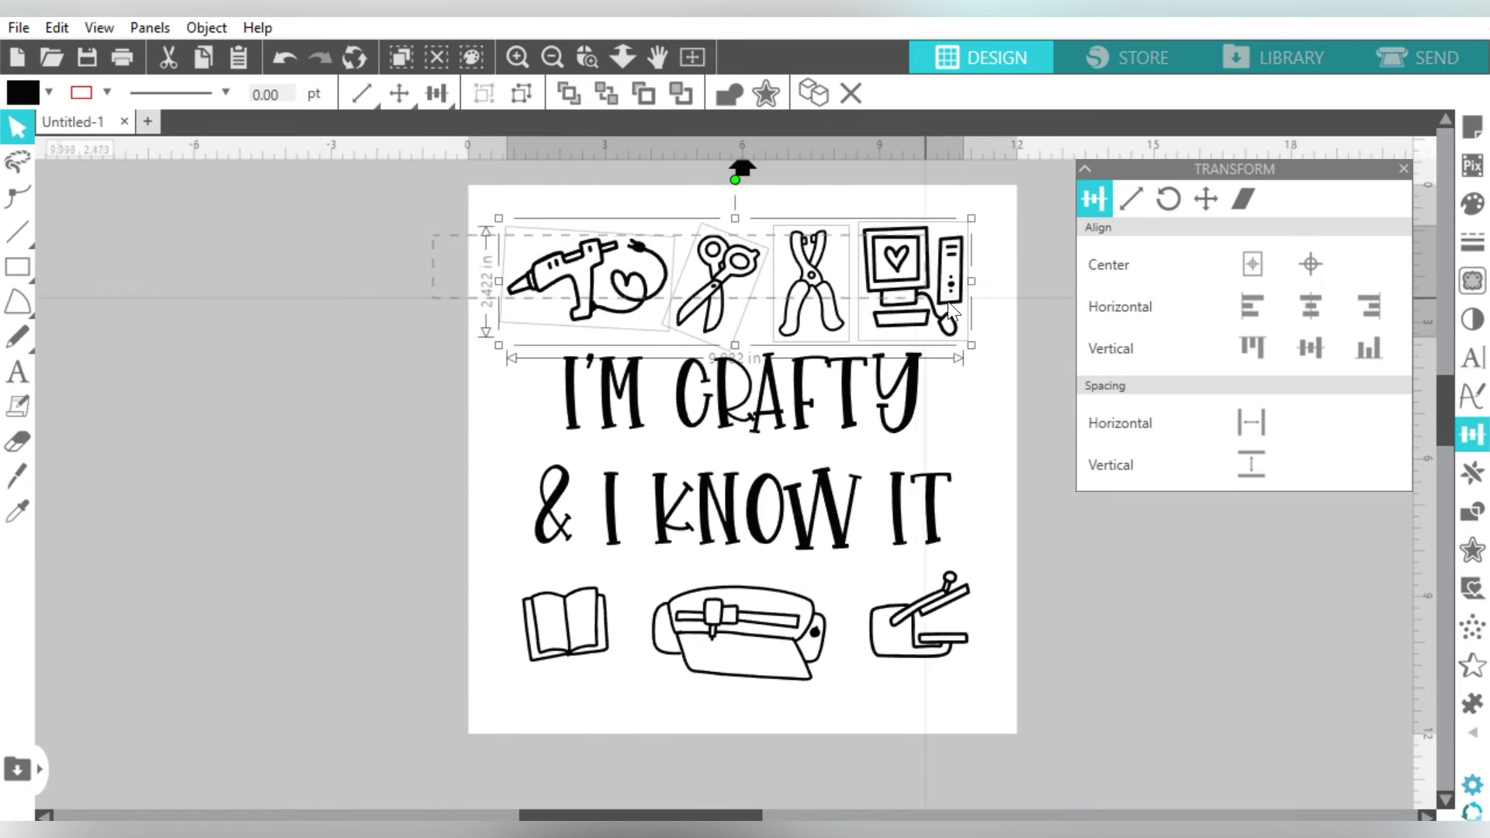
left_click(1255, 409)
key("i")
key("v")
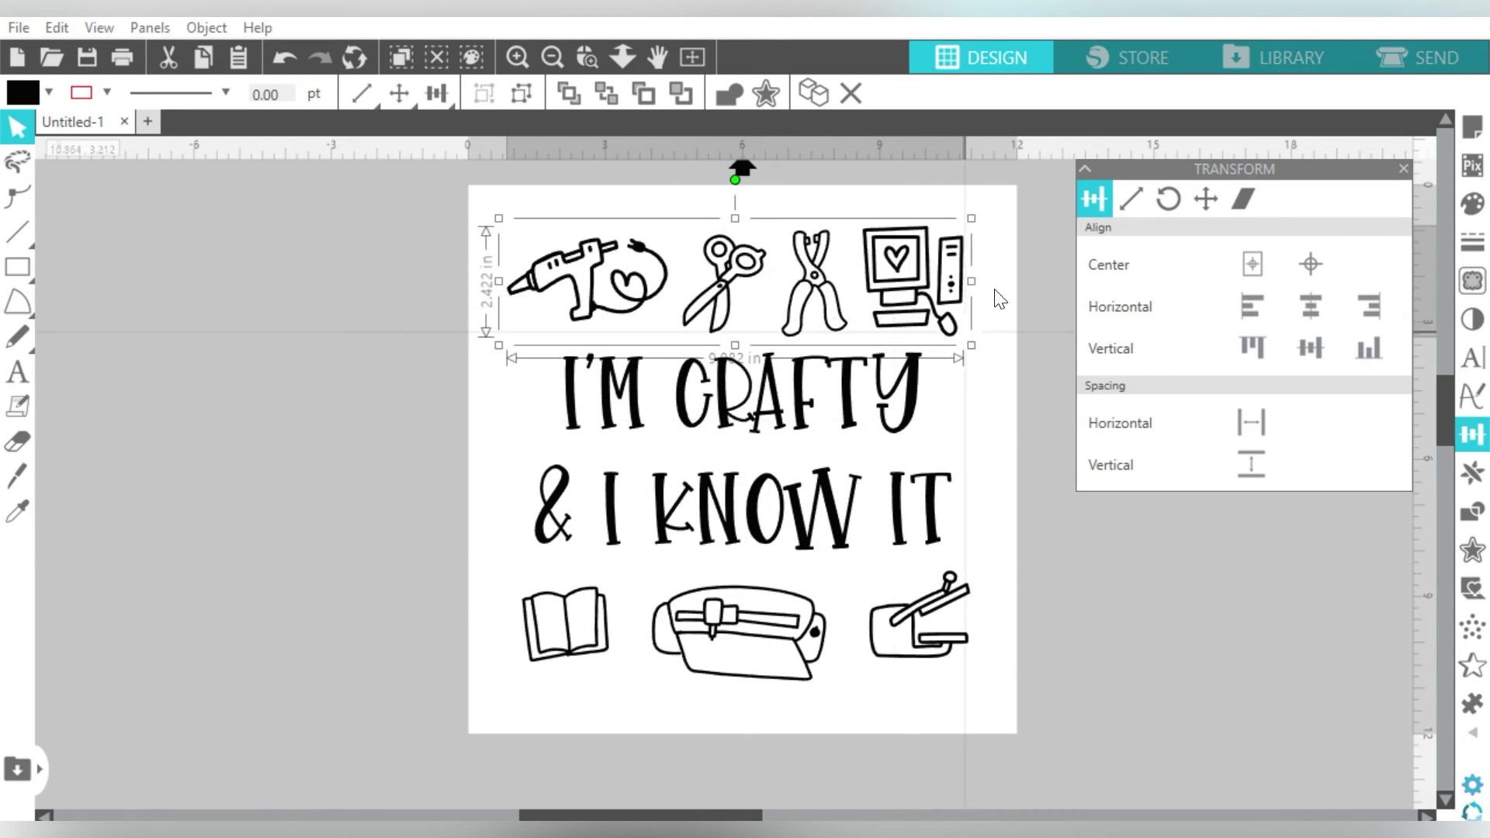
Step: Align all objects on a common centre and centre the design on the page
key("ctrl+a")
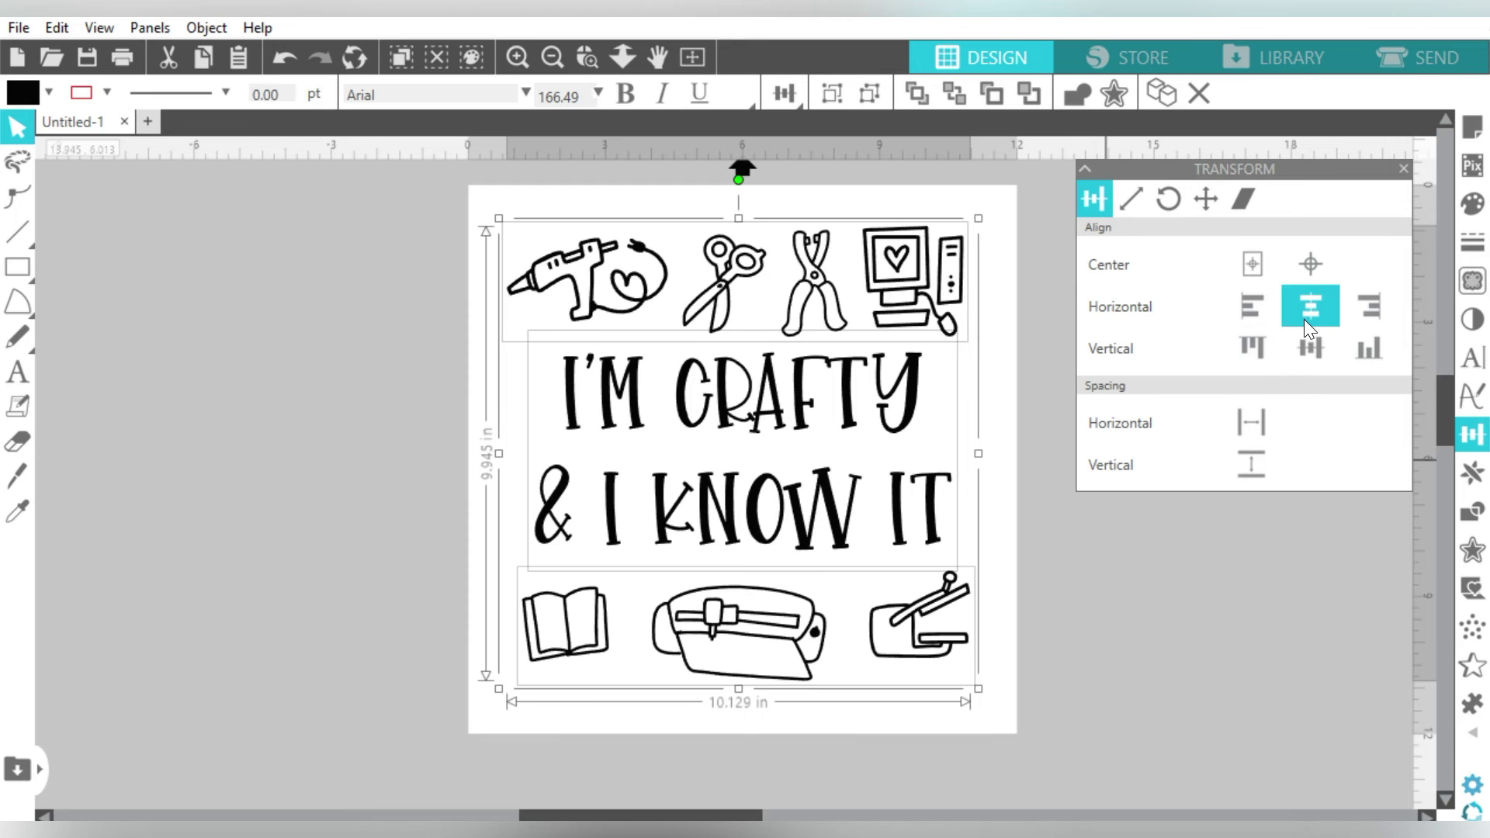
left_click(1304, 319)
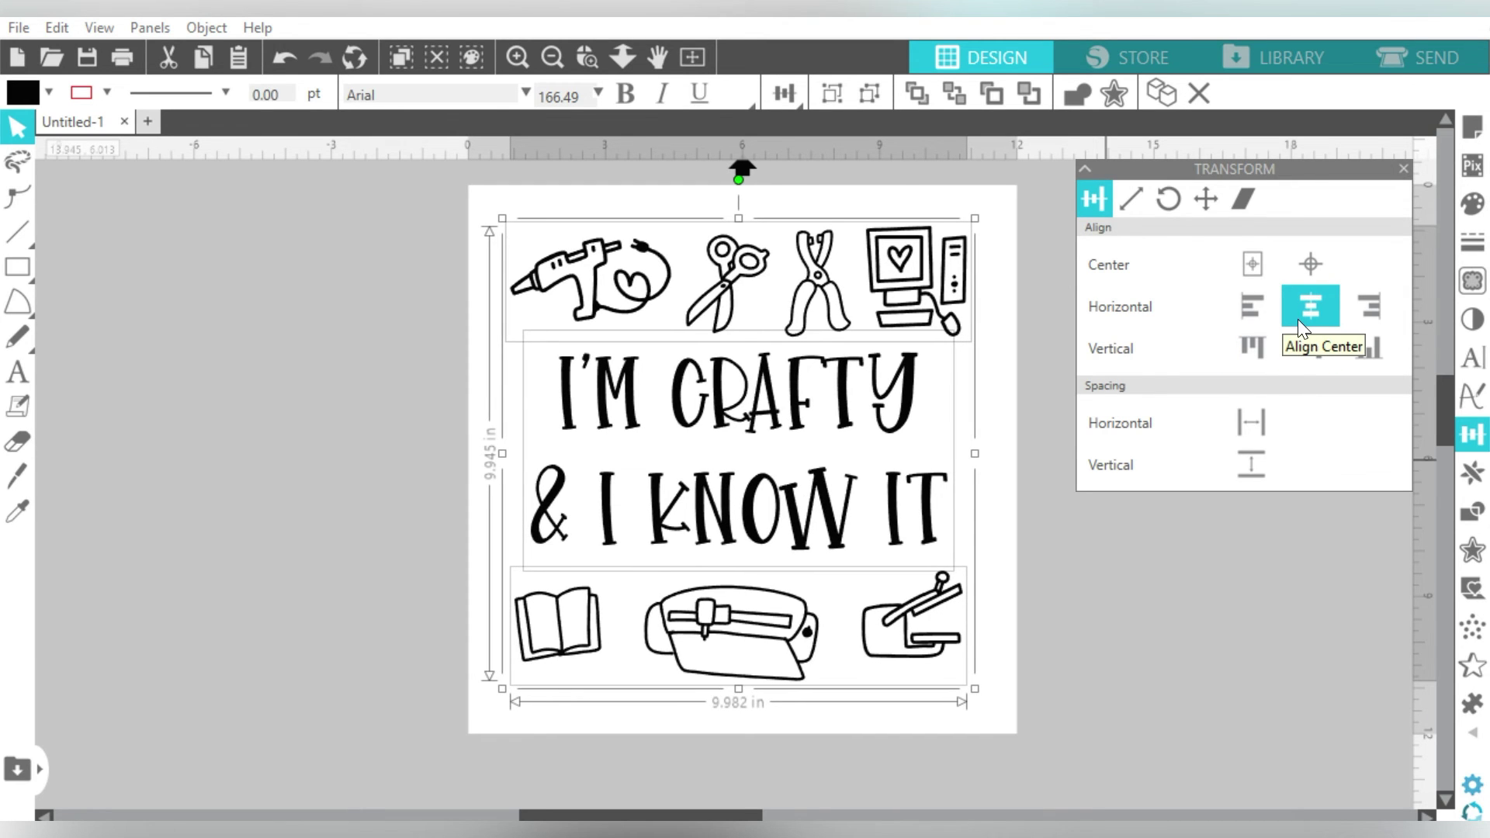
left_click(1250, 265)
left_click(1028, 330)
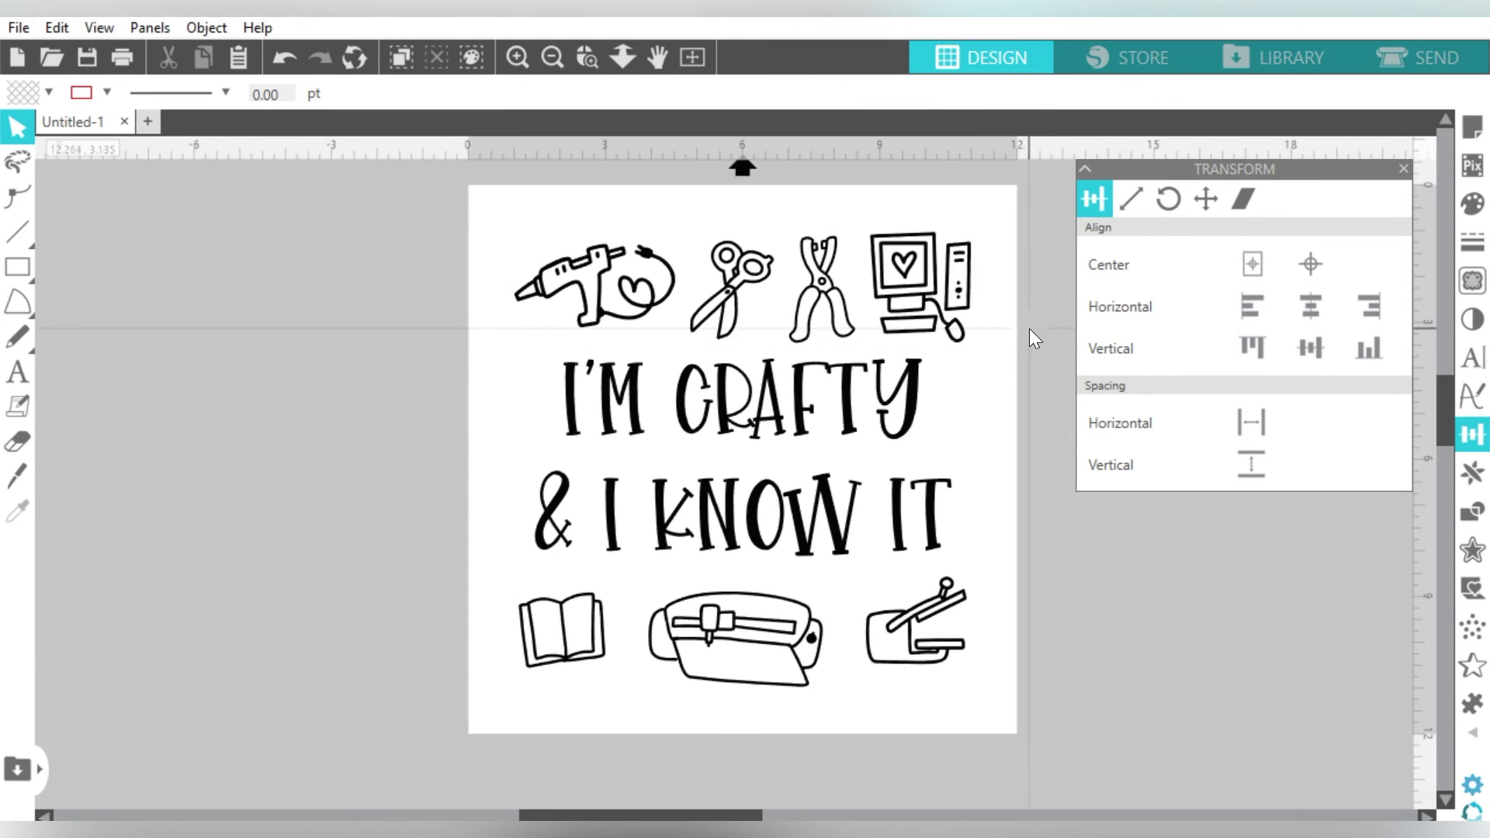